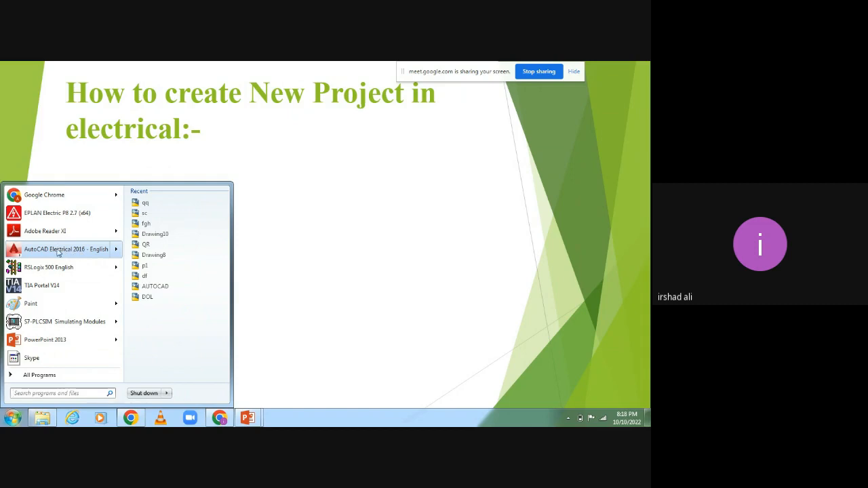
Launch AutoCAD Electrical 2016 - English
click(54, 249)
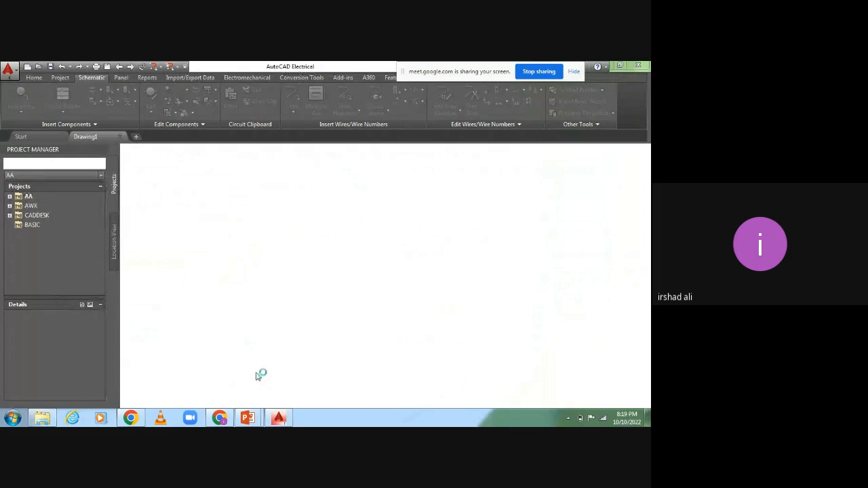
Check the in-call messages in the Google Meet call, close them and return to AutoCAD Electrical
click(230, 417)
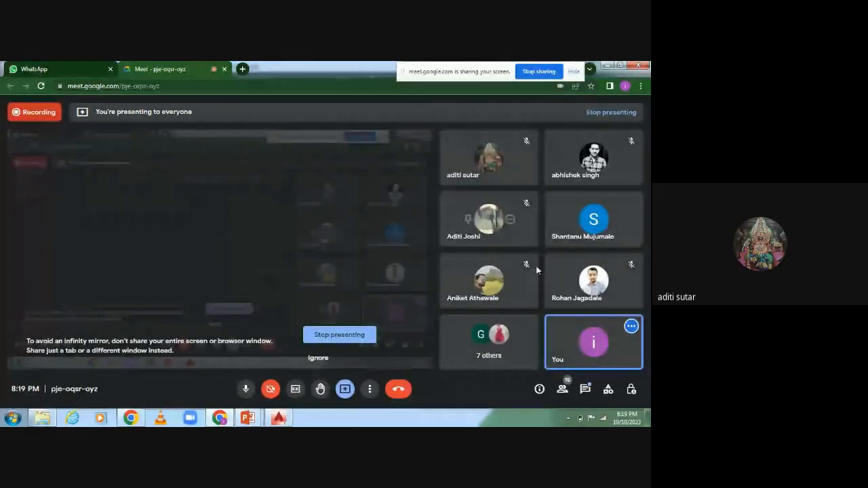
click(585, 390)
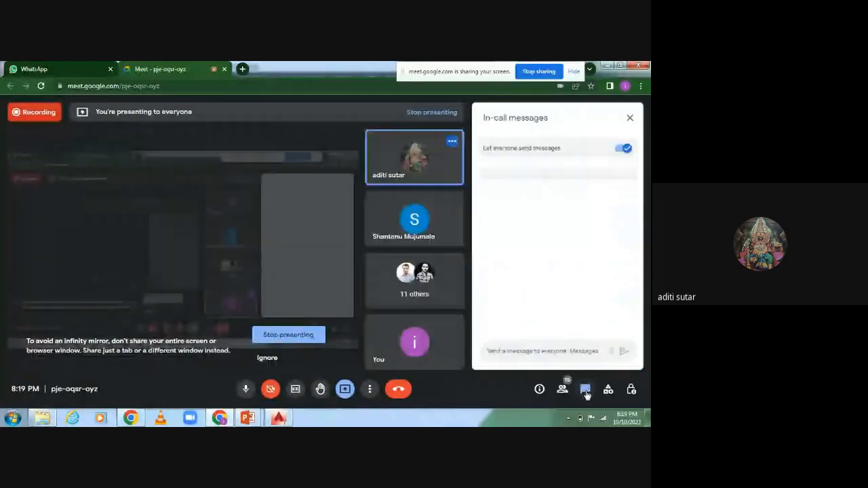
click(630, 119)
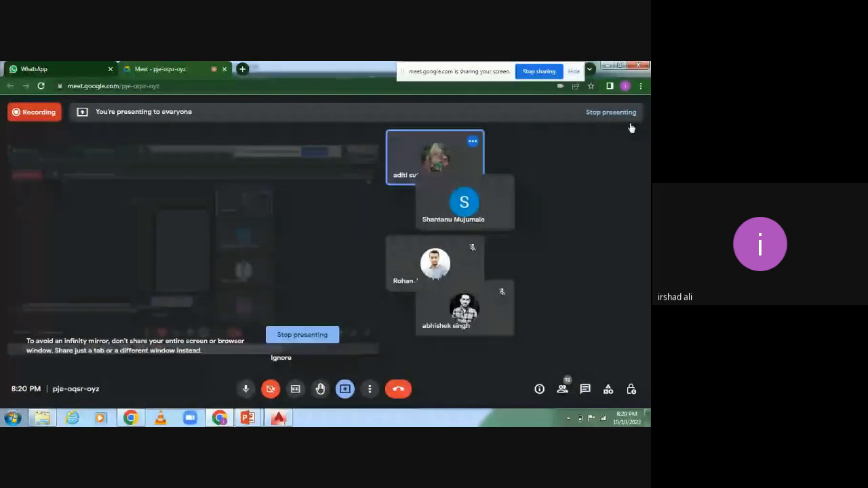
click(283, 417)
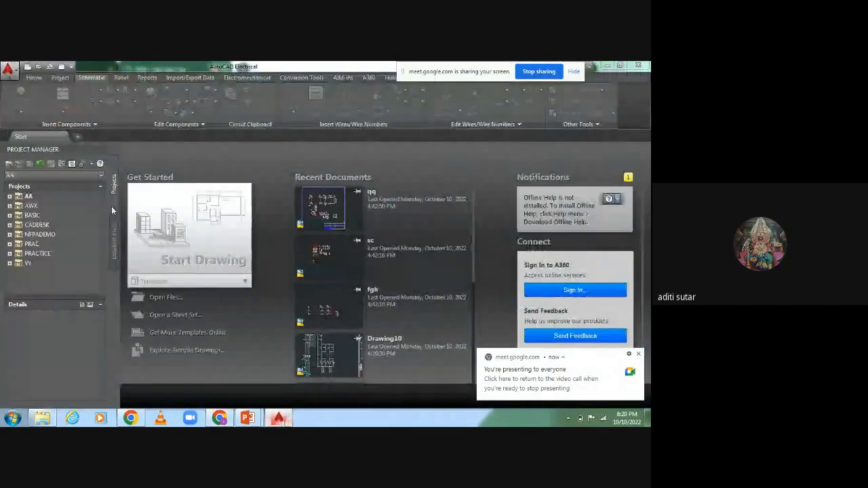
click(29, 196)
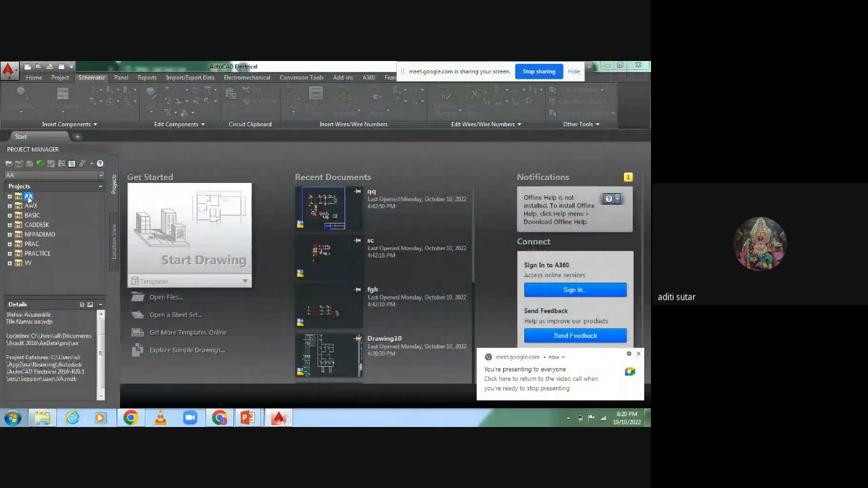
right_click(28, 196)
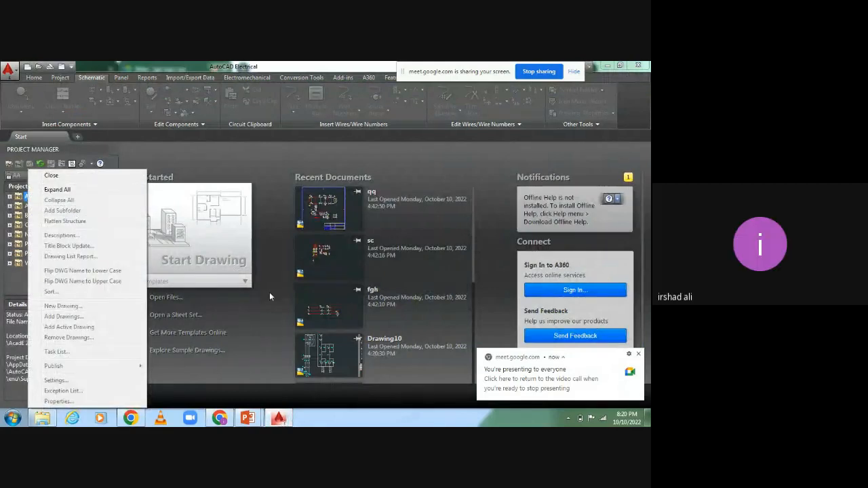
click(259, 159)
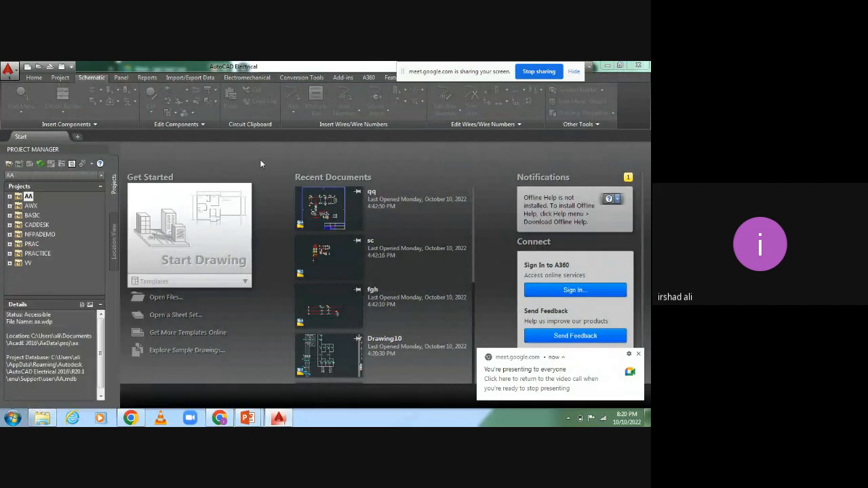
Close the AWX, BASIC and CADDESK projects in the Project Manager
right_click(28, 206)
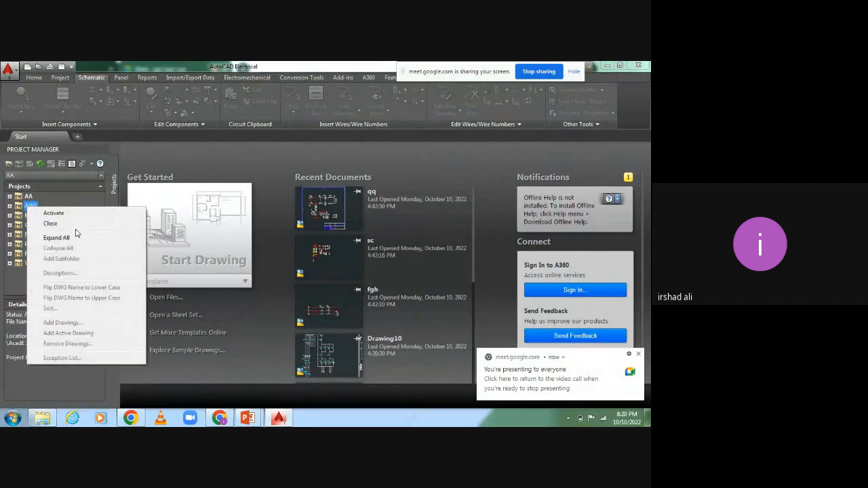
click(49, 223)
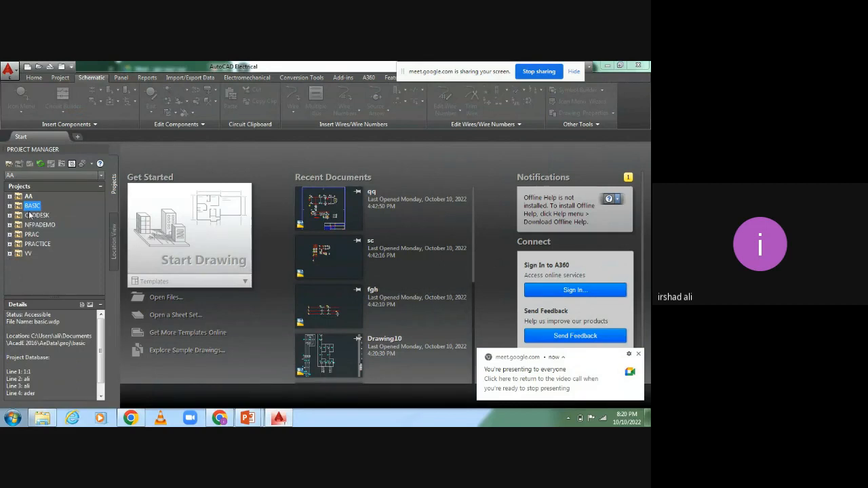
right_click(31, 206)
click(55, 224)
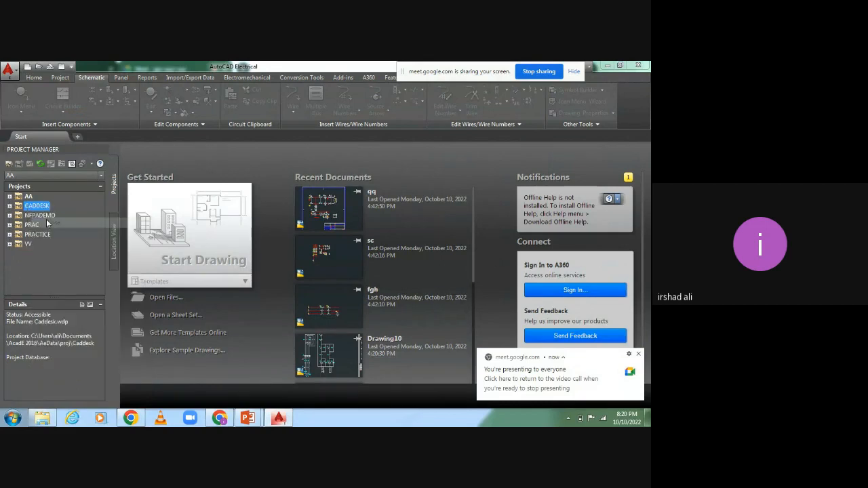
right_click(34, 206)
click(45, 223)
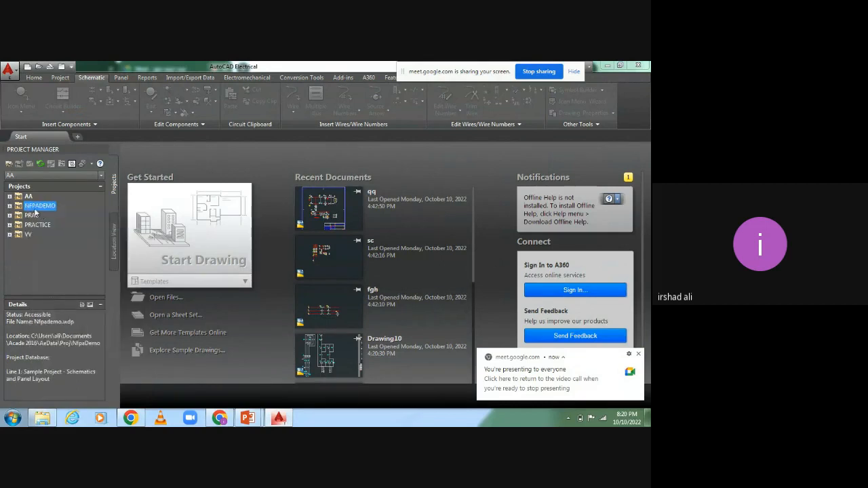
Close the PRAC, PRACTICE and VV projects, keeping NFPADEMO open
right_click(34, 206)
click(33, 219)
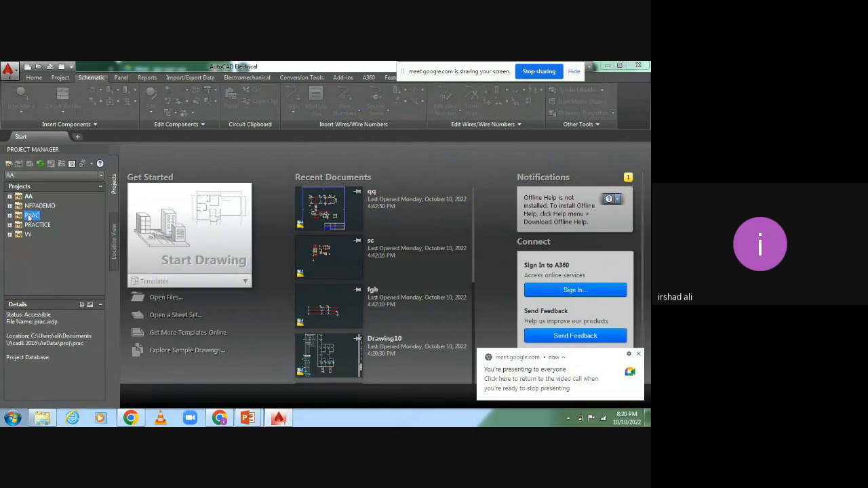
right_click(29, 216)
click(36, 228)
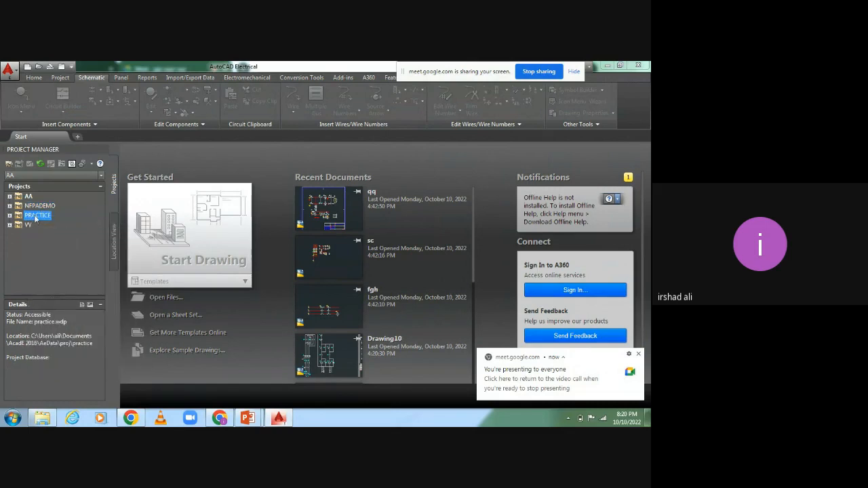
right_click(35, 217)
click(51, 232)
right_click(27, 218)
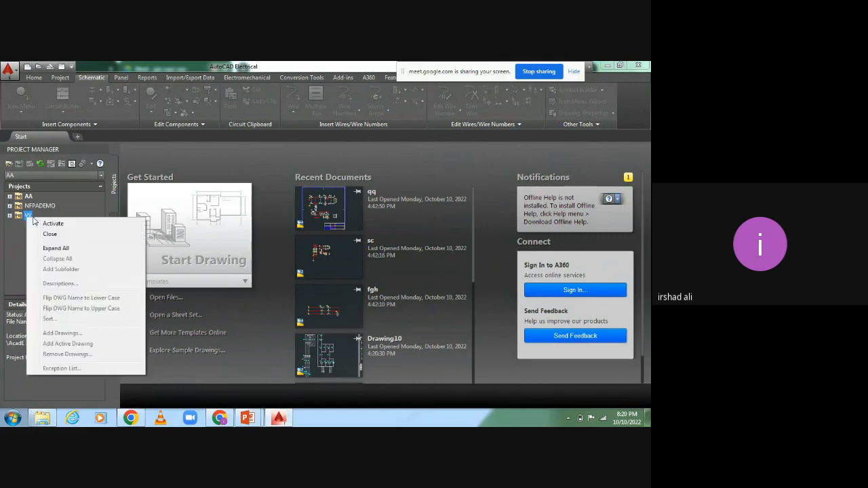
click(49, 234)
Close the AA project so that only NFPADEMO is left in the project list
right_click(28, 198)
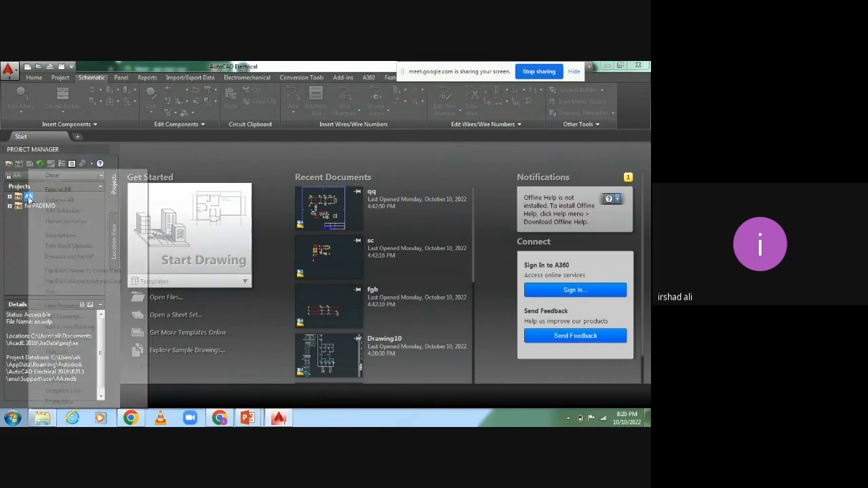
click(48, 176)
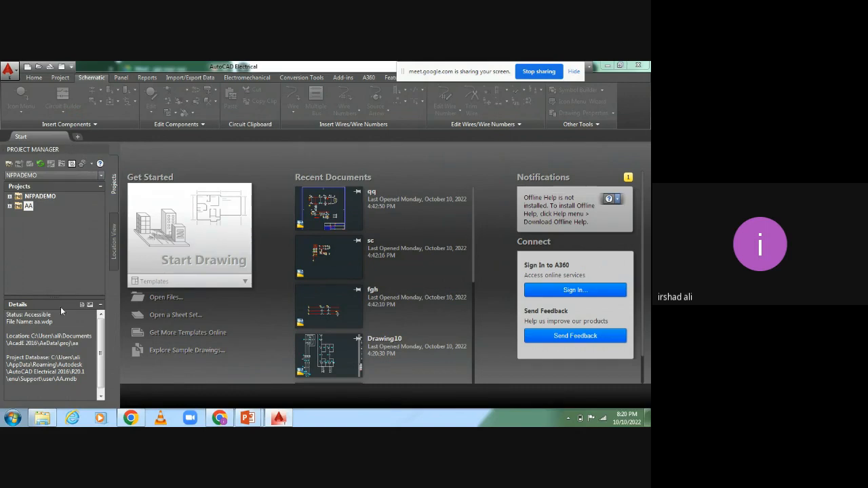
click(64, 214)
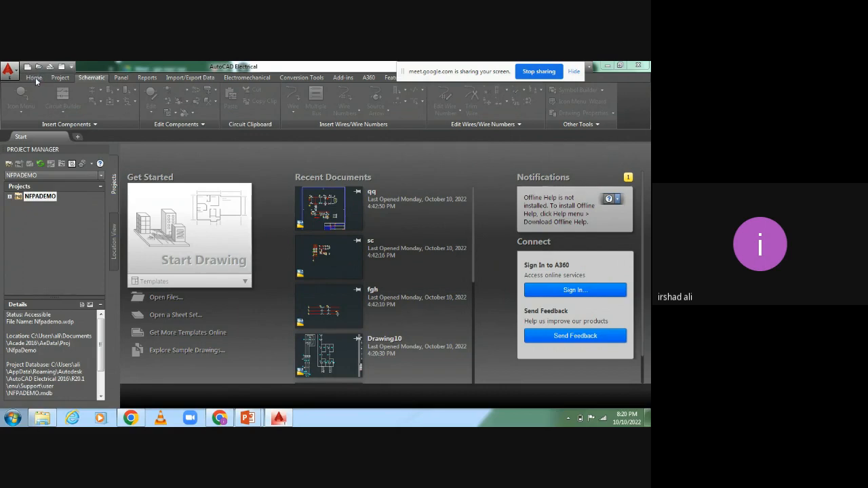
Start a new drawing and show the general drawing and modification tools
click(180, 248)
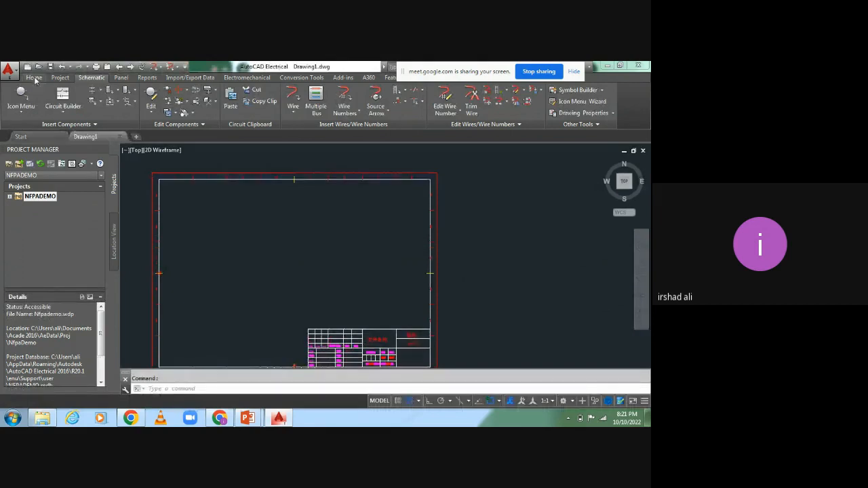
click(34, 78)
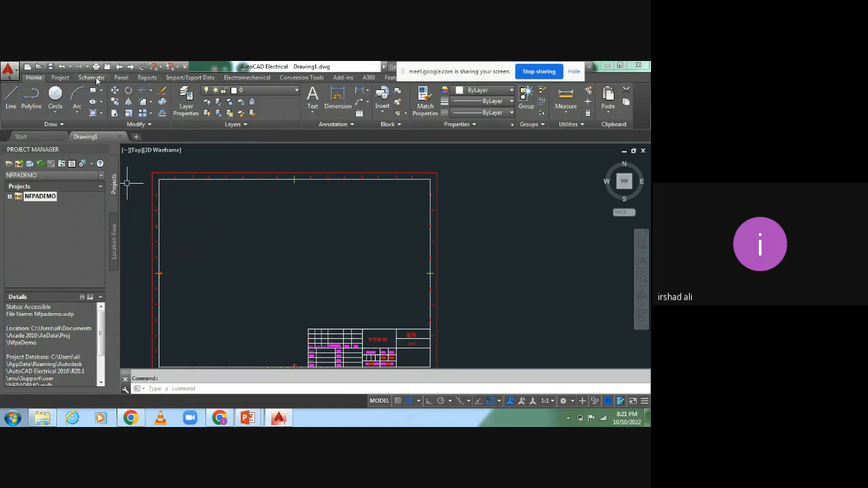
Close the Project Manager and reopen it using the project tools
click(60, 77)
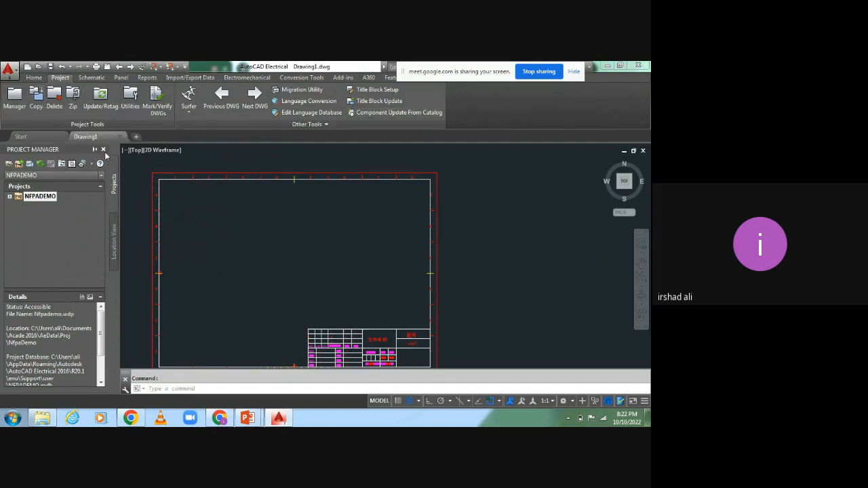
click(104, 150)
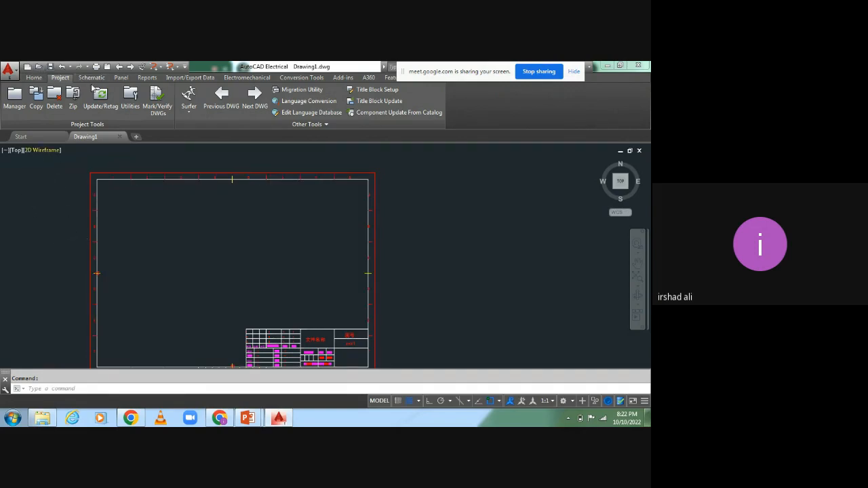
click(12, 105)
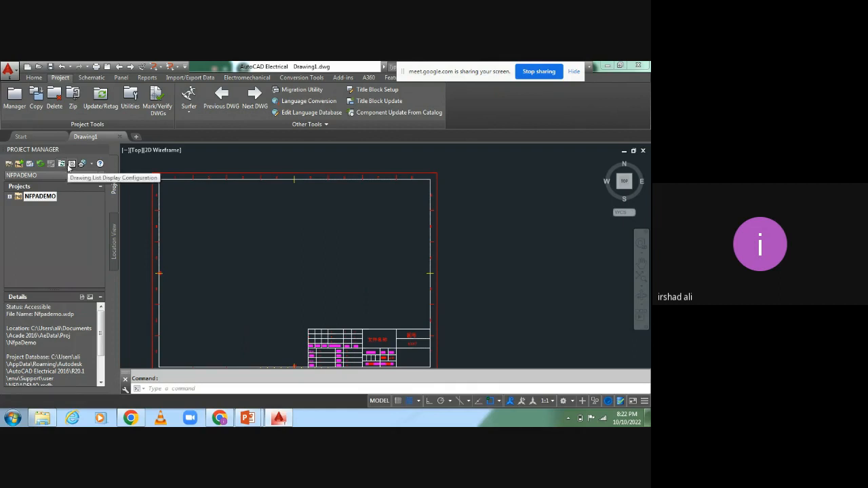
Start creating a new project and name it Practice1
click(19, 164)
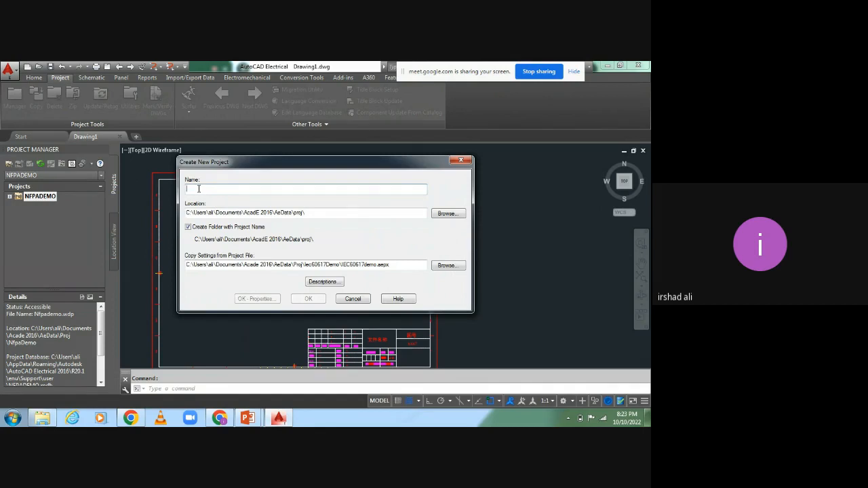
text(Pract)
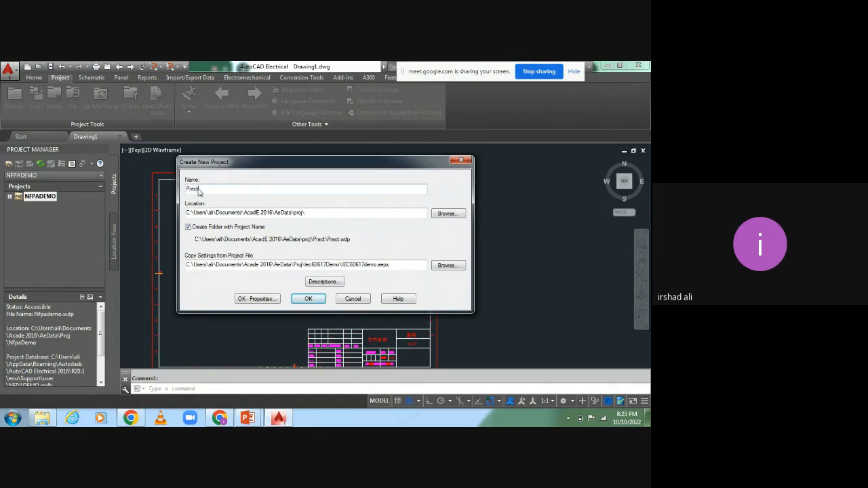
text(ice1)
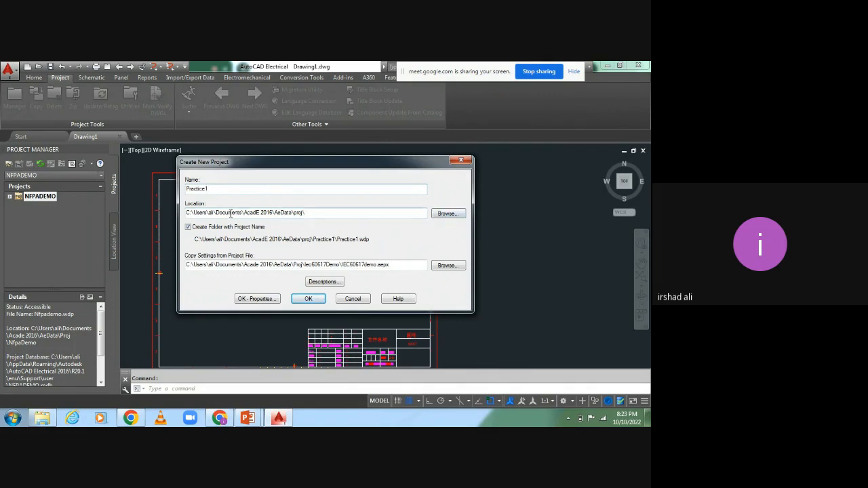
Set the new project's location to the Desktop folder
click(446, 215)
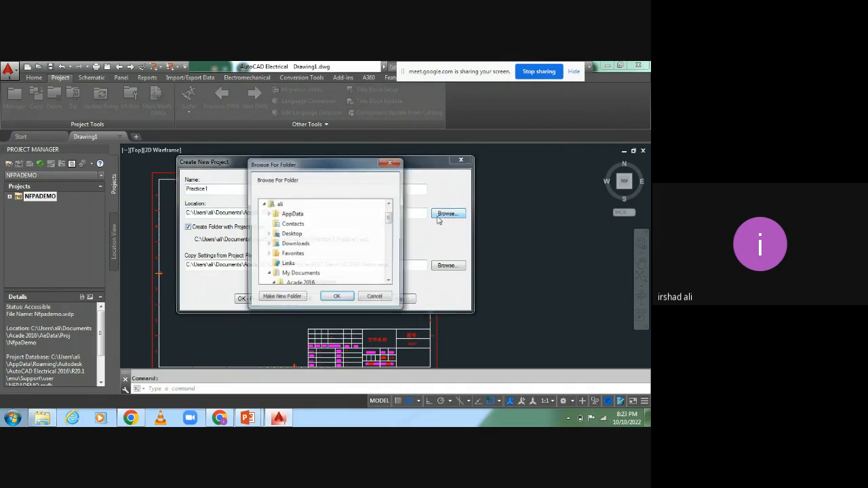
drag(390, 219, 391, 207)
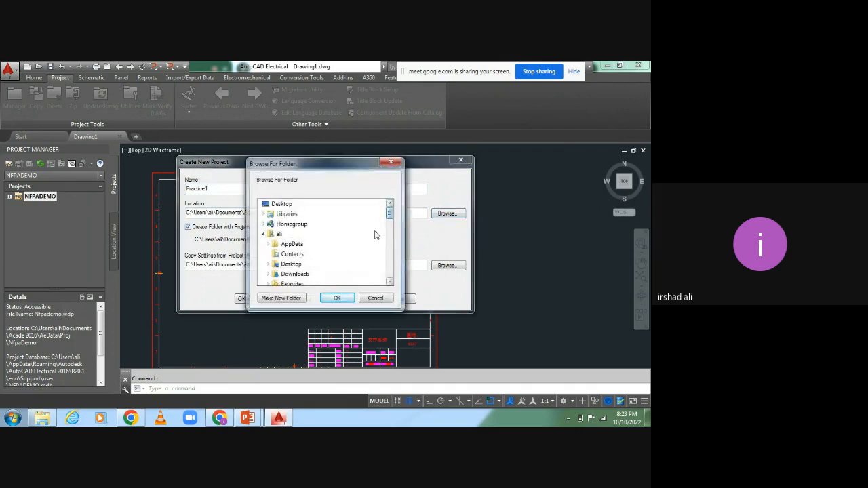
click(282, 204)
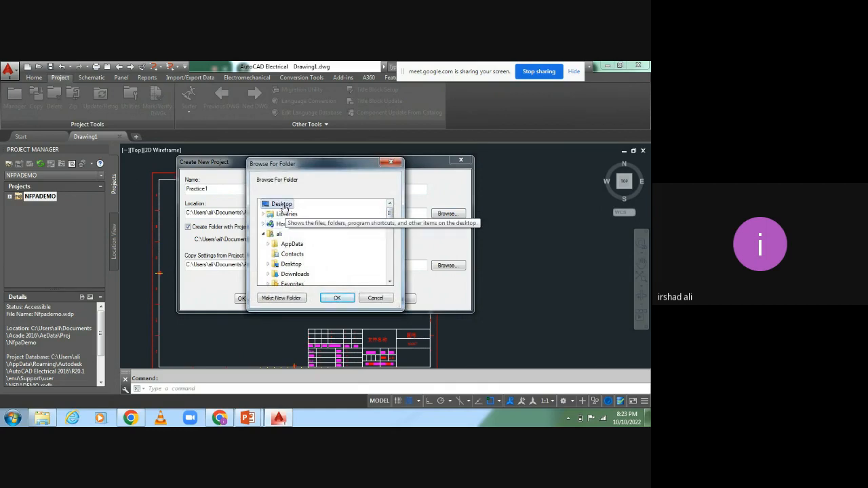
click(337, 298)
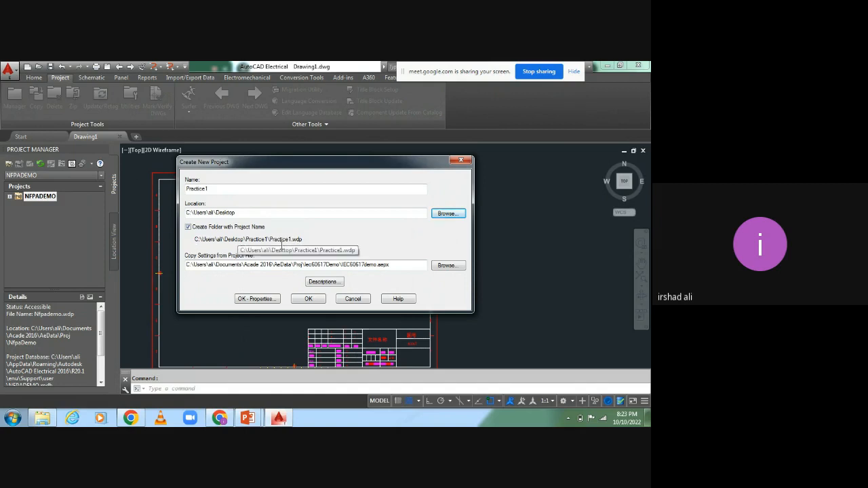
Turn off the Create Folder with Project Name option and turn it back on
click(189, 228)
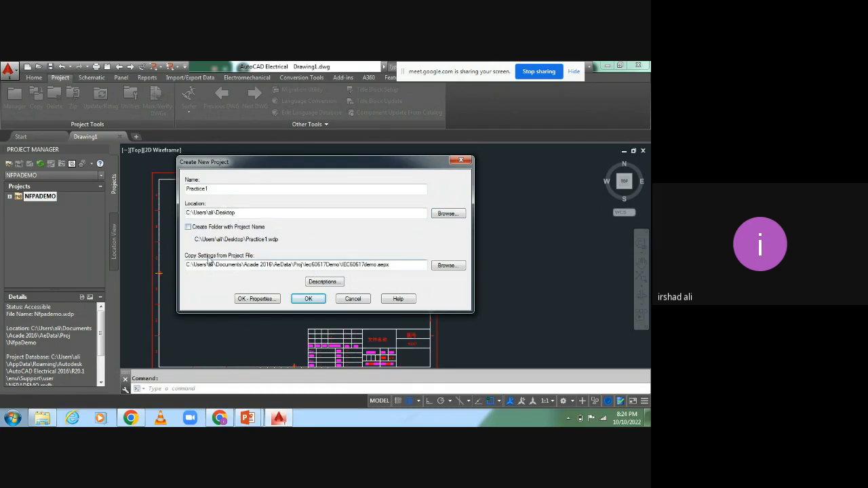
click(188, 227)
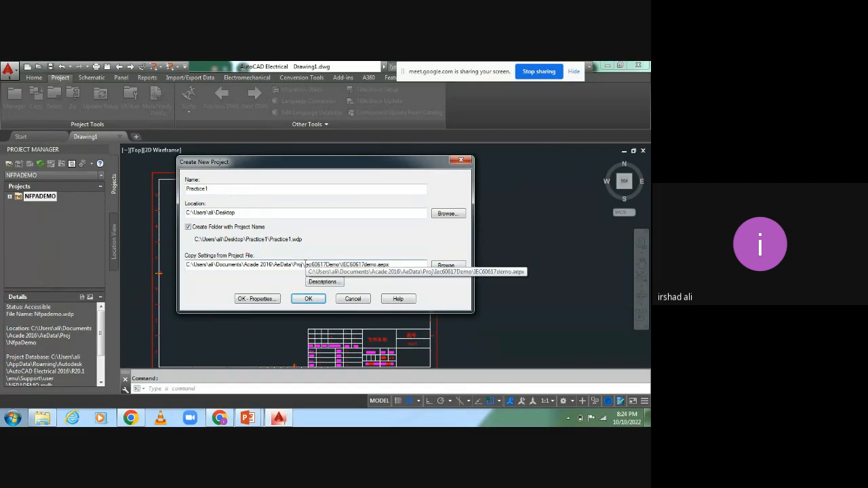
Browse for the project file to copy settings from and look through the standards demo folders in the Proj folder
drag(305, 265, 326, 265)
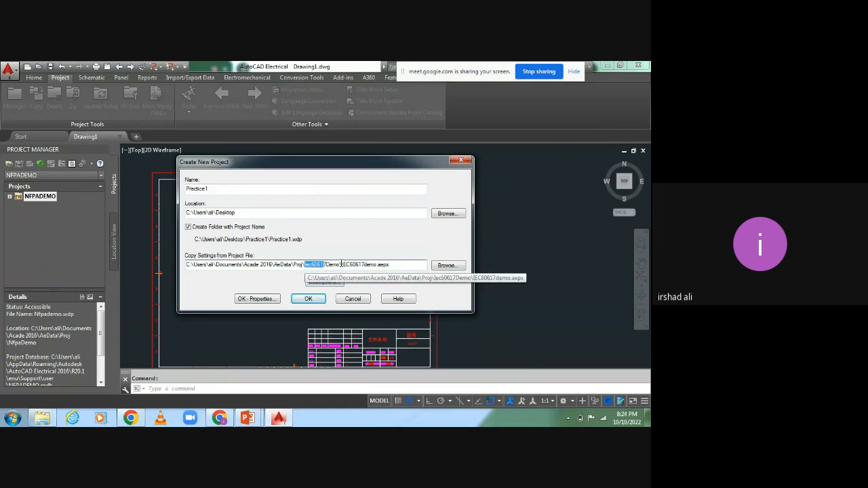
drag(339, 264, 393, 284)
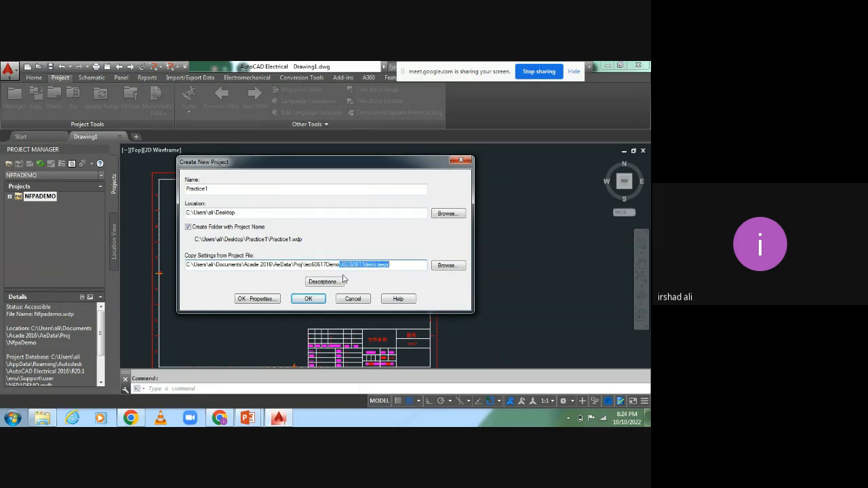
click(448, 265)
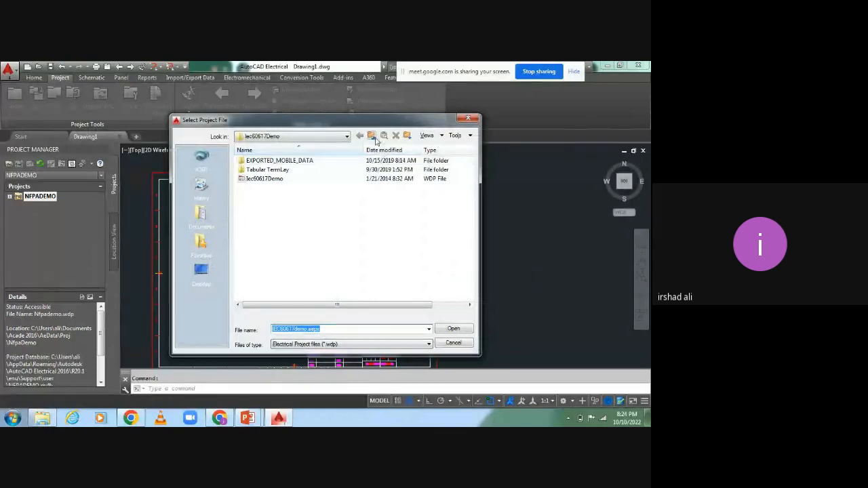
click(373, 136)
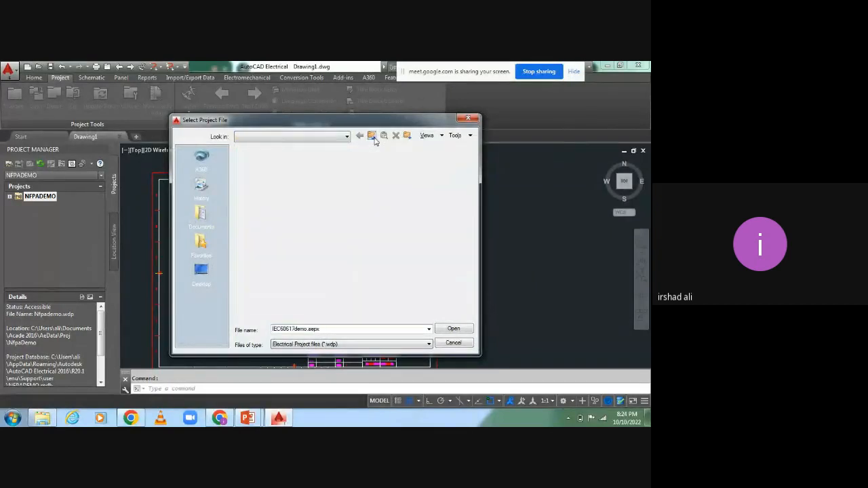
scroll(474, 209, down, 1)
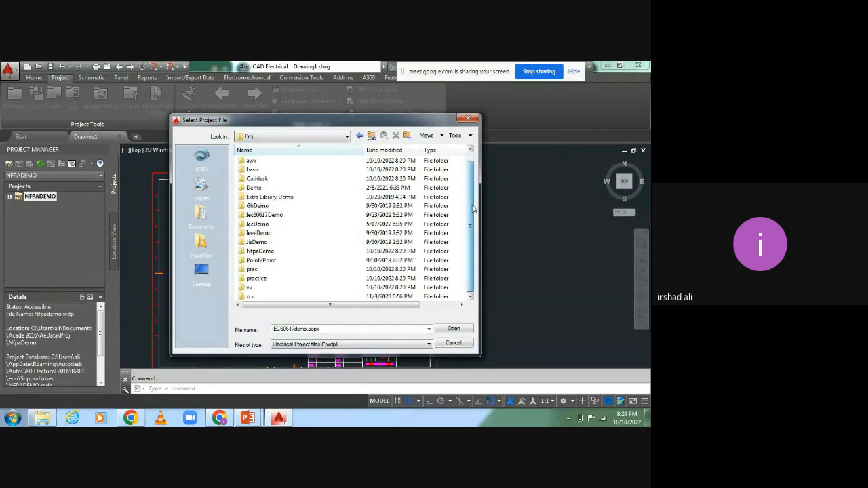
scroll(474, 209, up, 1)
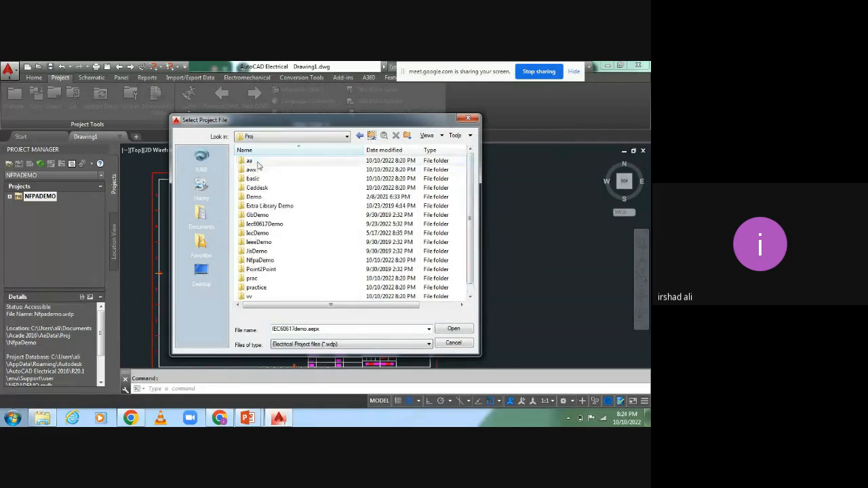
click(263, 225)
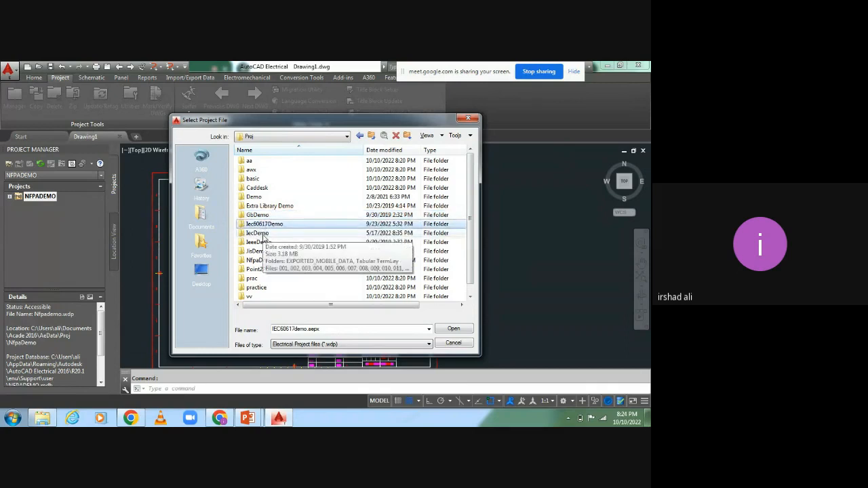
click(259, 243)
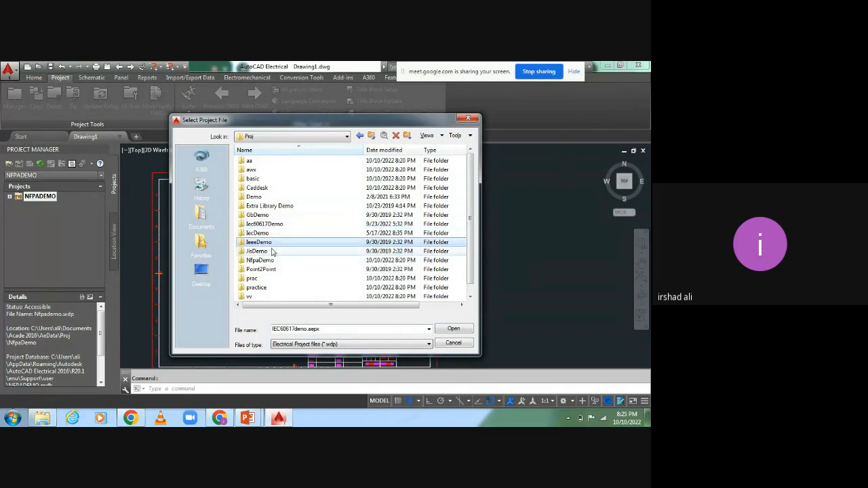
click(258, 253)
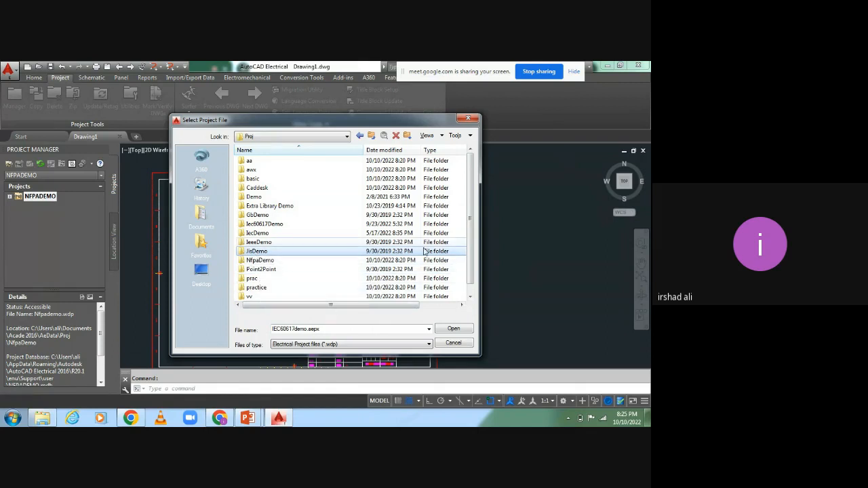
scroll(471, 287, down, 1)
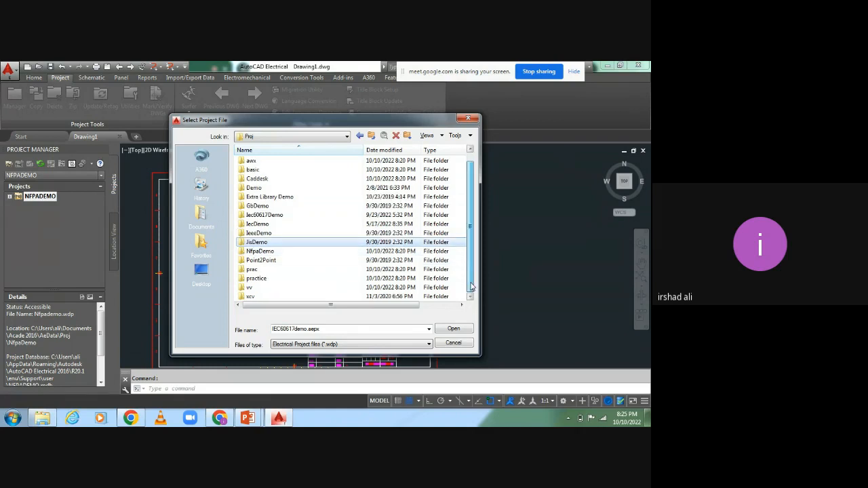
scroll(471, 287, up, 1)
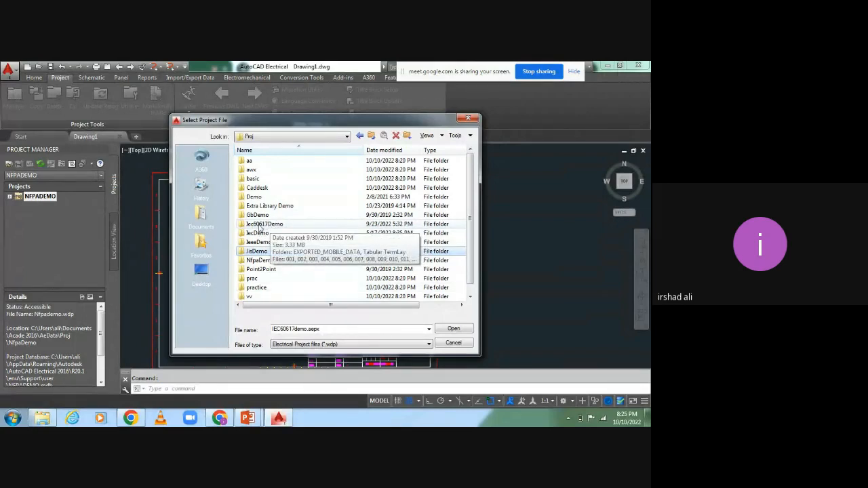
Examine the project files inside the Iec60617Demo, IeeeDemo and NfpaDemo folders
click(260, 227)
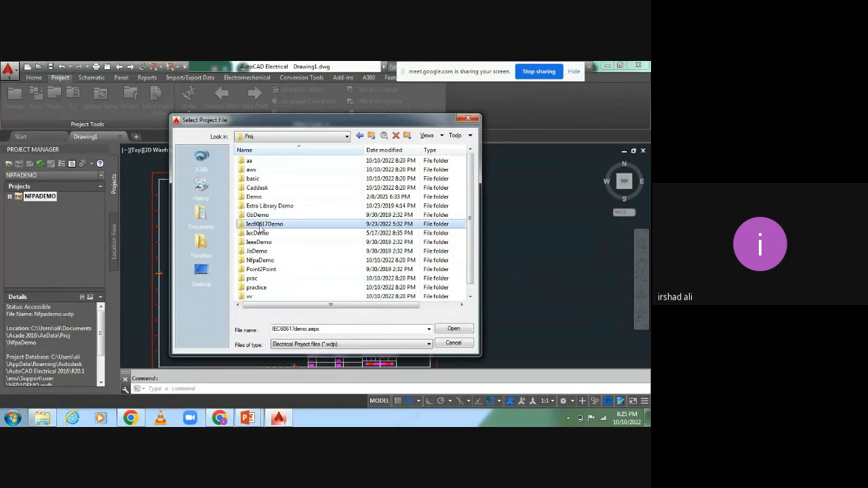
double_click(262, 227)
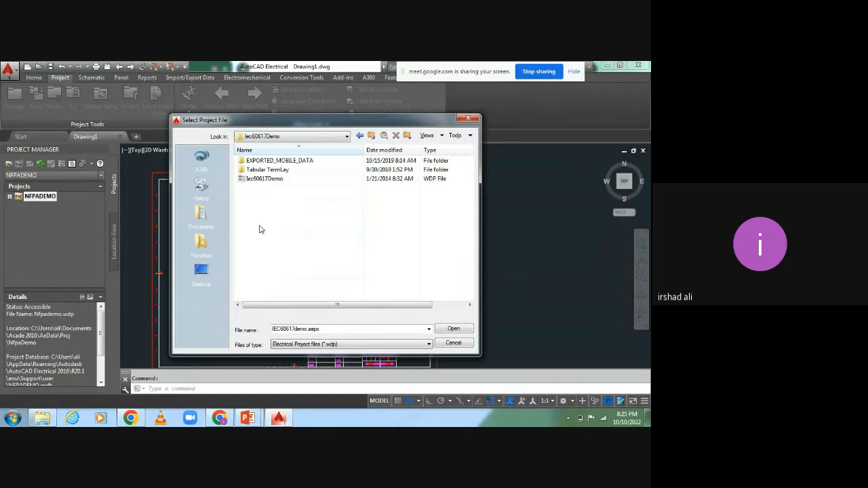
click(266, 180)
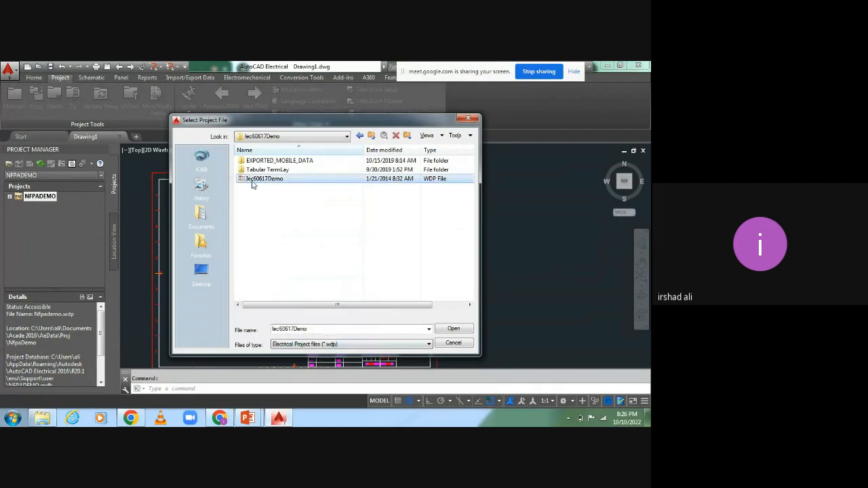
click(371, 136)
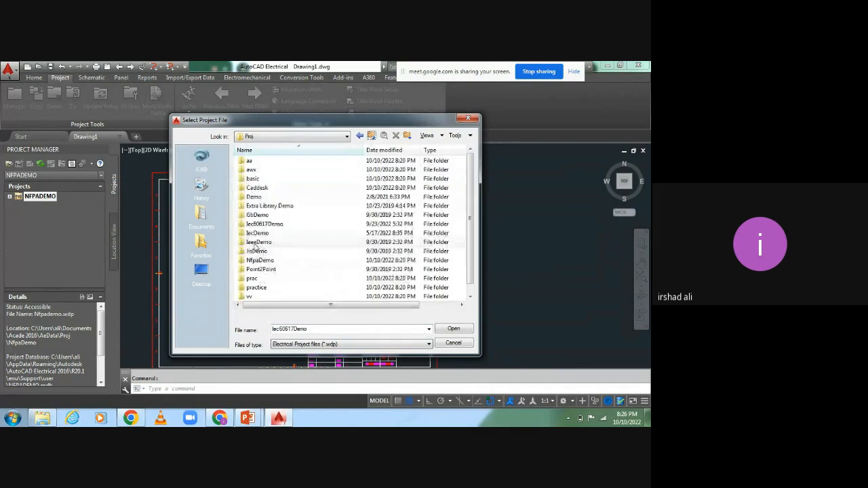
double_click(259, 243)
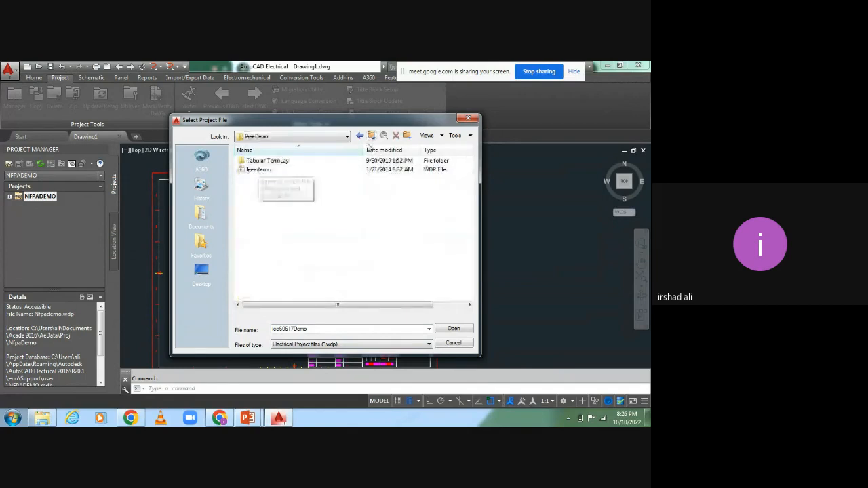
click(371, 136)
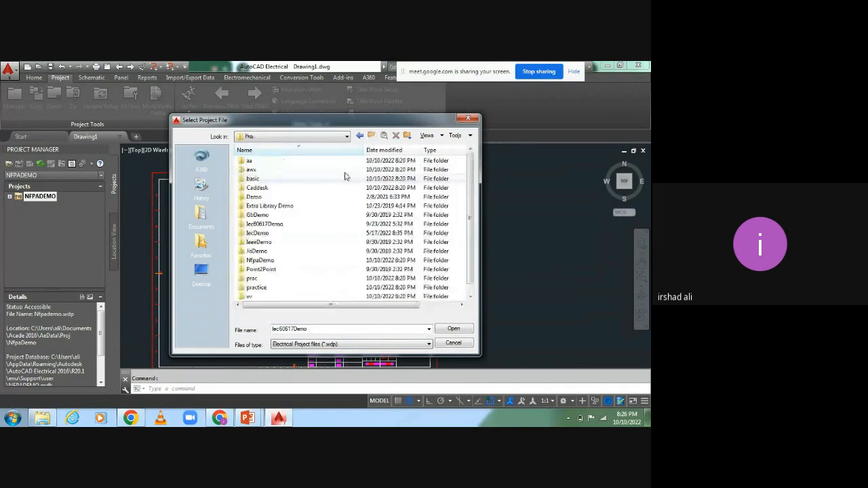
double_click(261, 178)
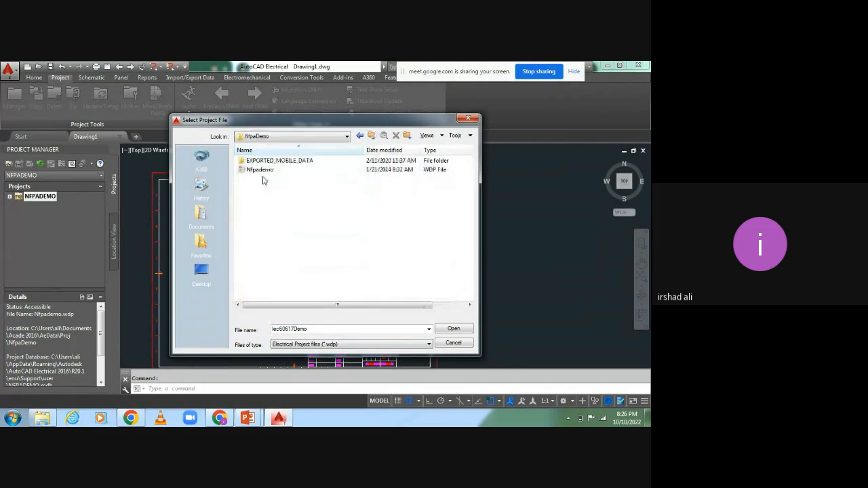
click(371, 136)
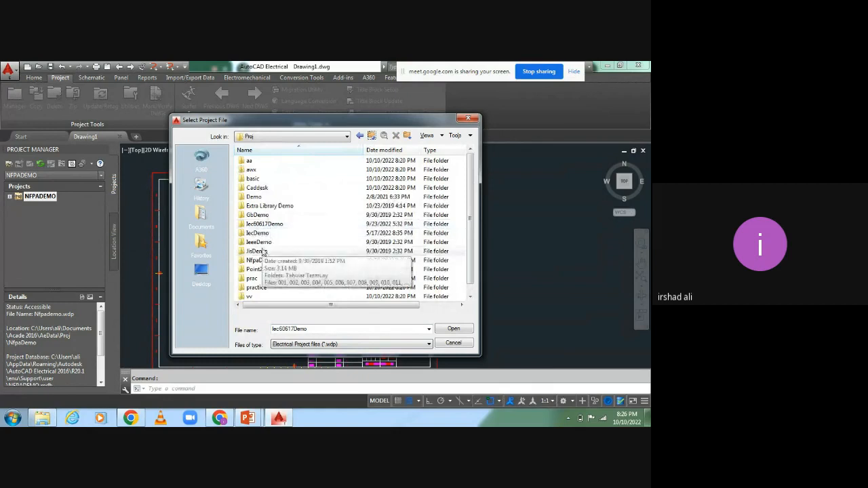
Choose Iec60617Demo.wdp from the Iec60617Demo folder as the settings source and create the Practice1 project
double_click(265, 224)
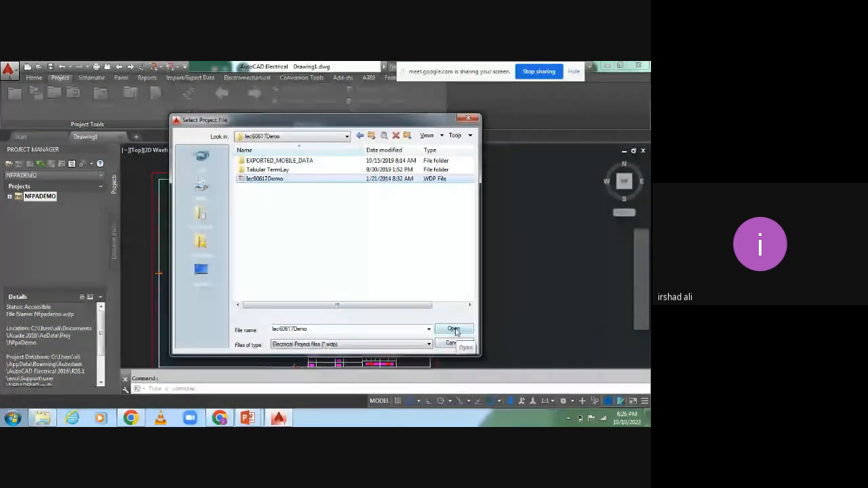
click(455, 330)
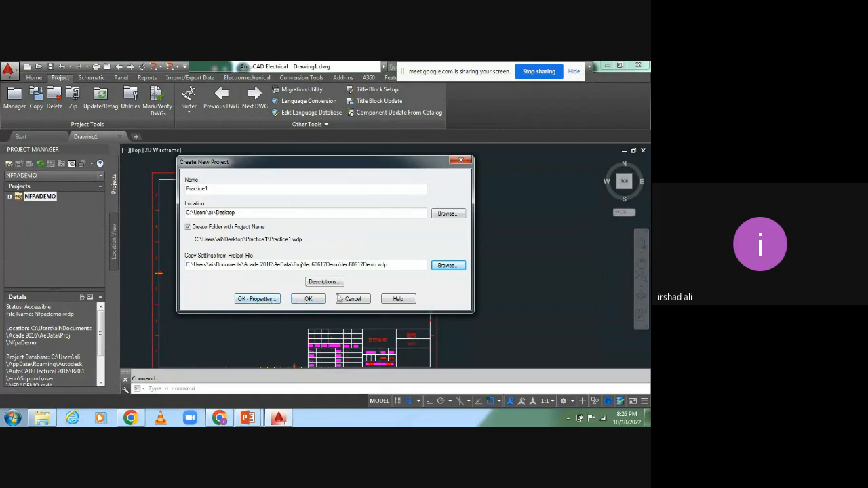
click(308, 299)
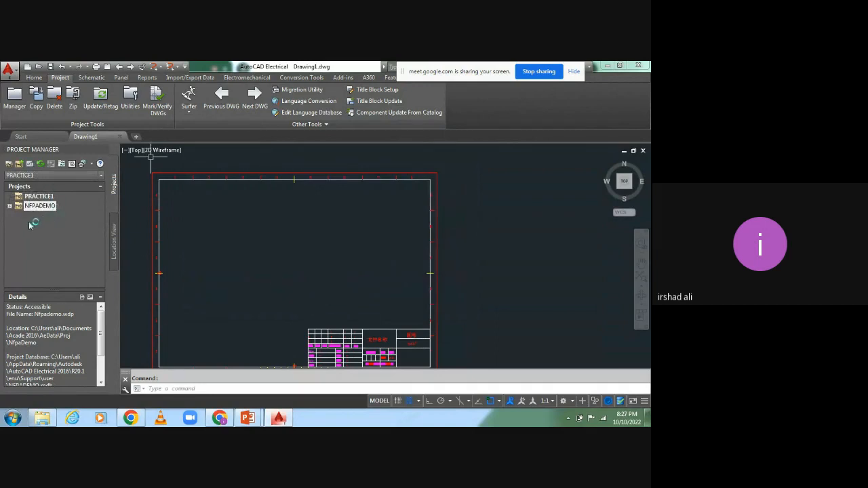
Select the PRACTICE1 project in the Project Manager and open its properties
click(38, 196)
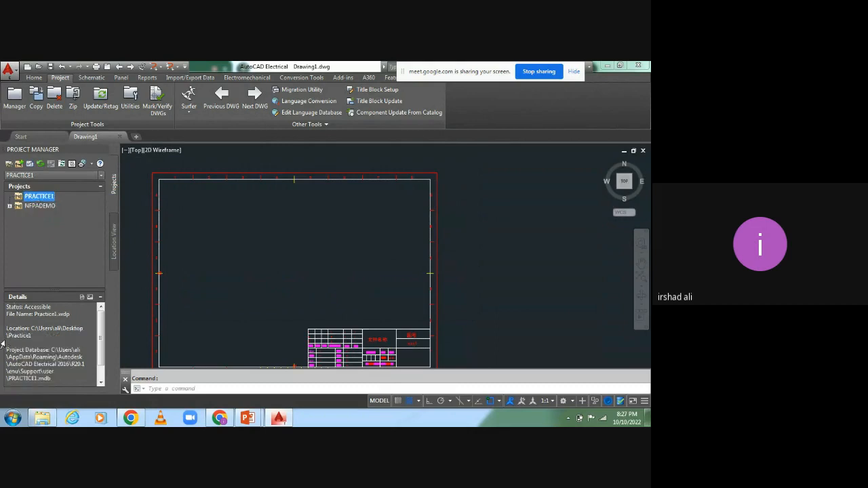
right_click(38, 199)
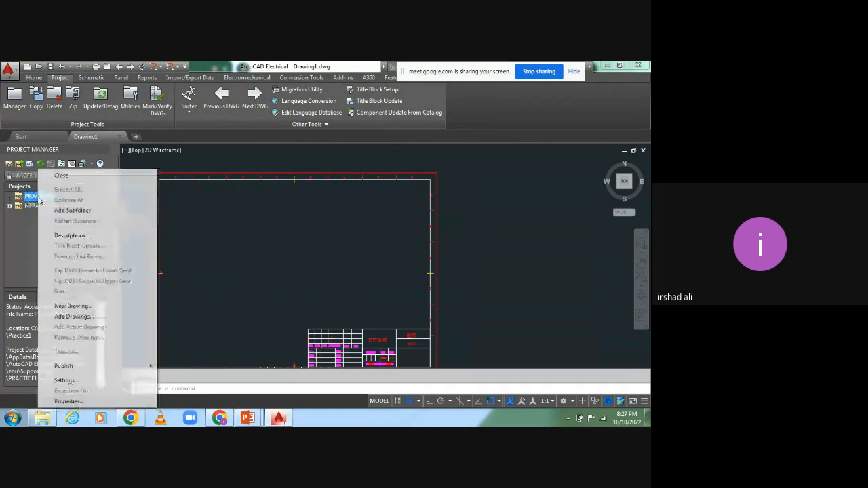
click(35, 236)
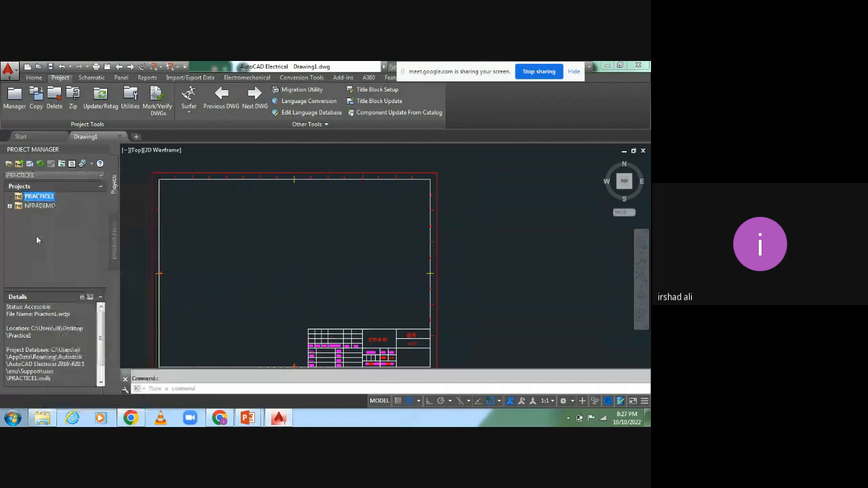
right_click(32, 199)
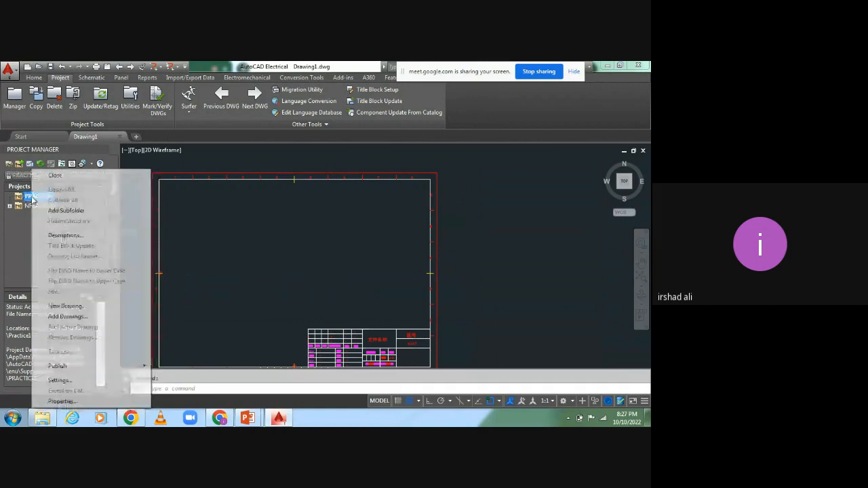
click(65, 401)
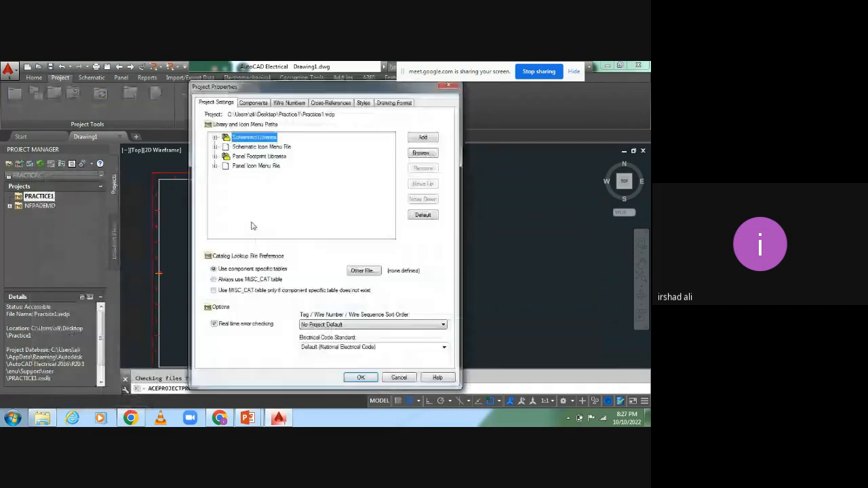
Examine the project's schematic library, panel footprint library and icon menu file paths, expanding each entry
click(240, 149)
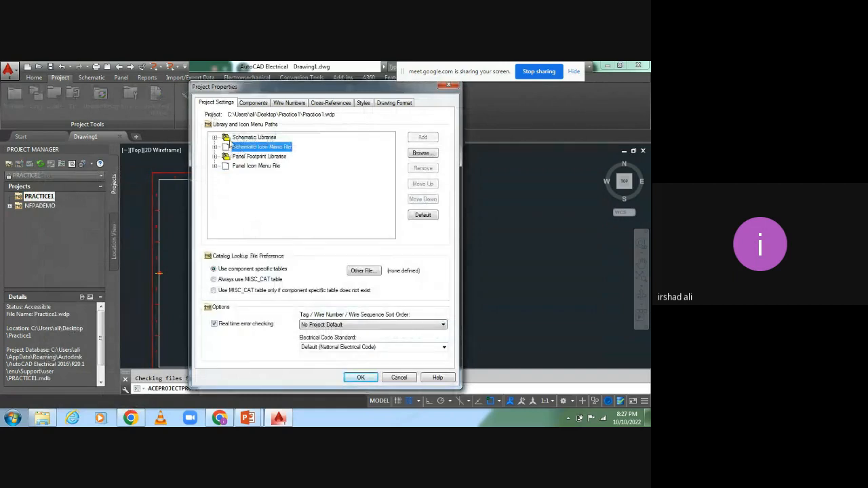
click(214, 137)
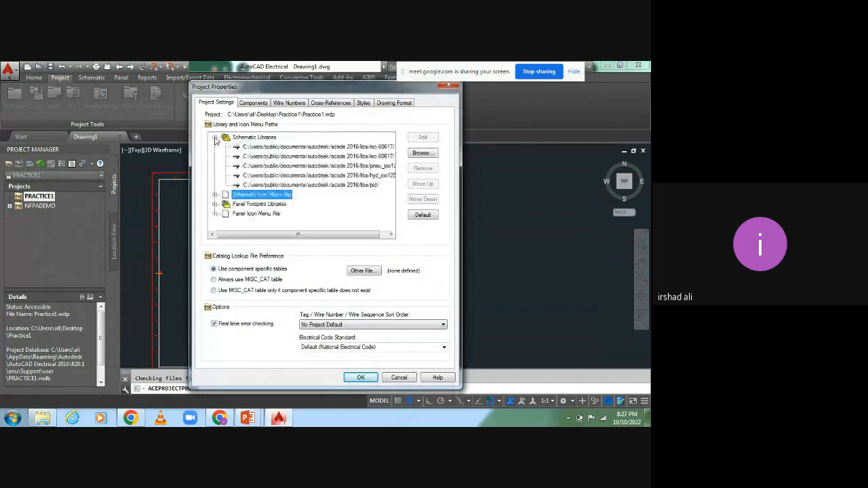
click(214, 137)
click(214, 147)
click(287, 157)
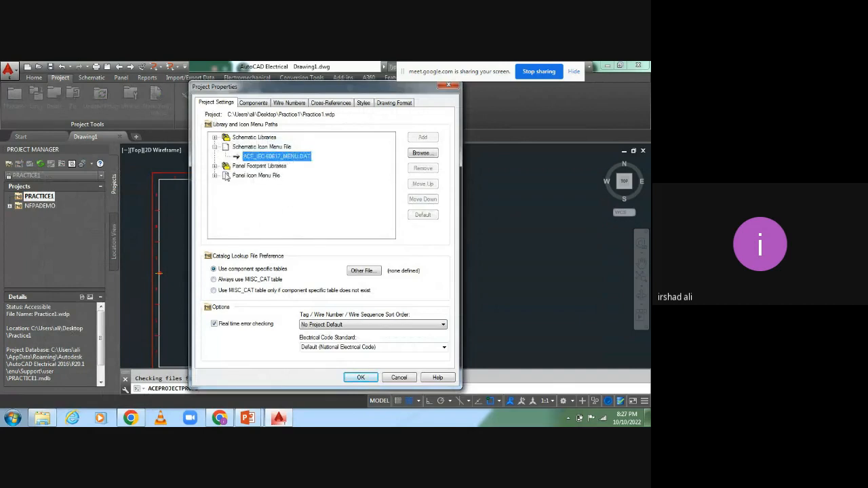
click(214, 166)
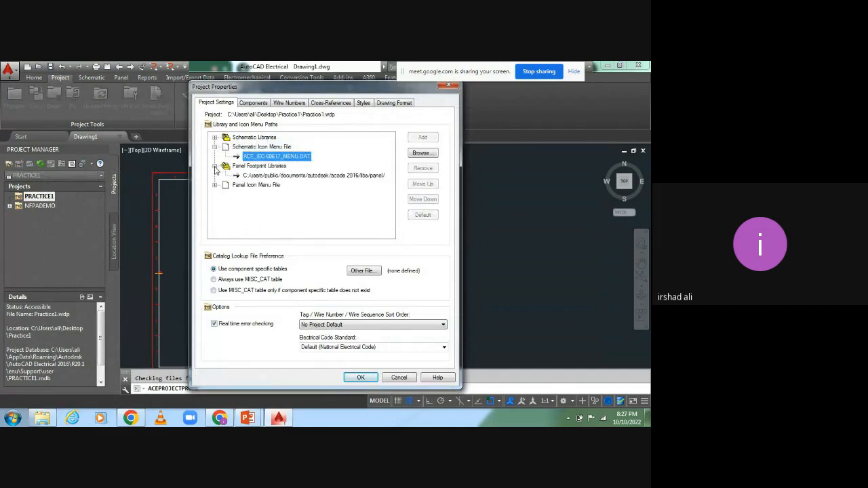
click(285, 175)
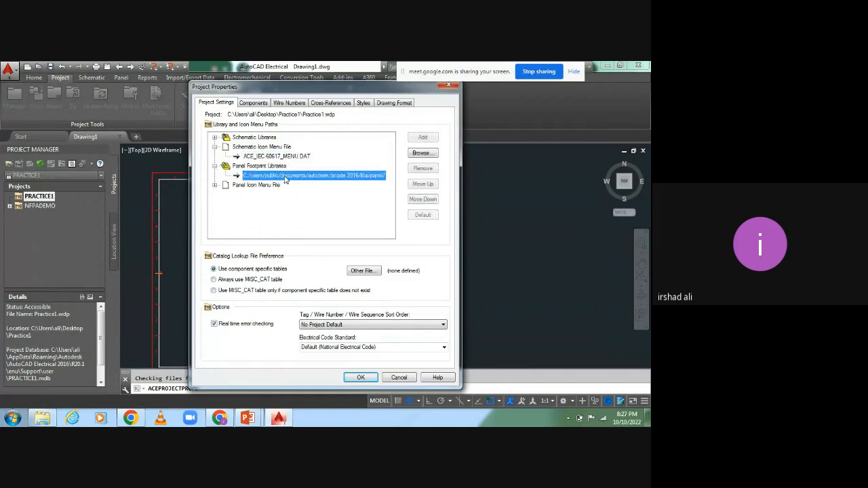
click(214, 184)
click(273, 194)
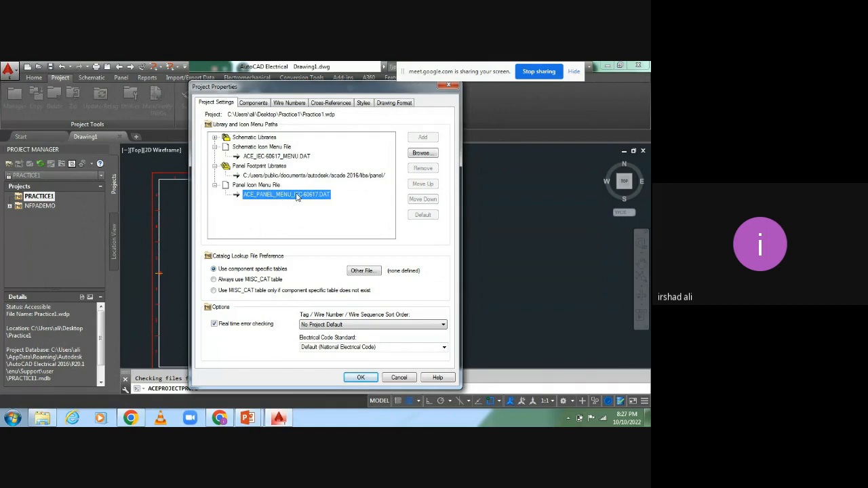
click(270, 157)
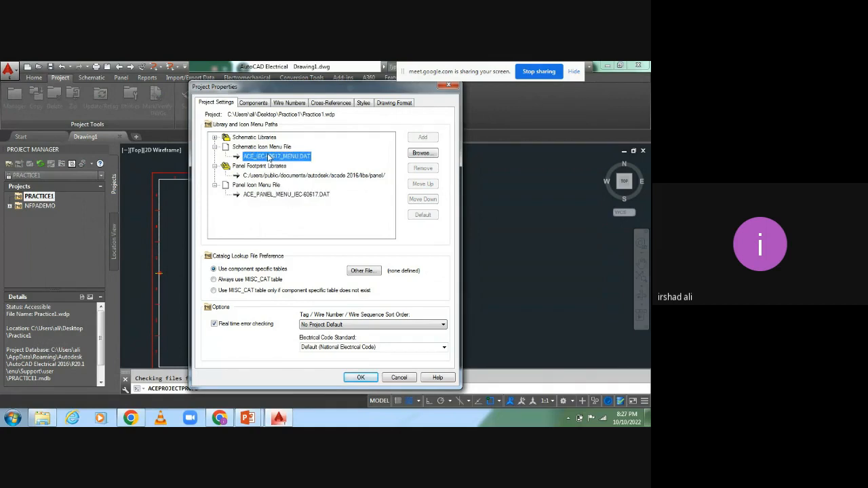
click(282, 195)
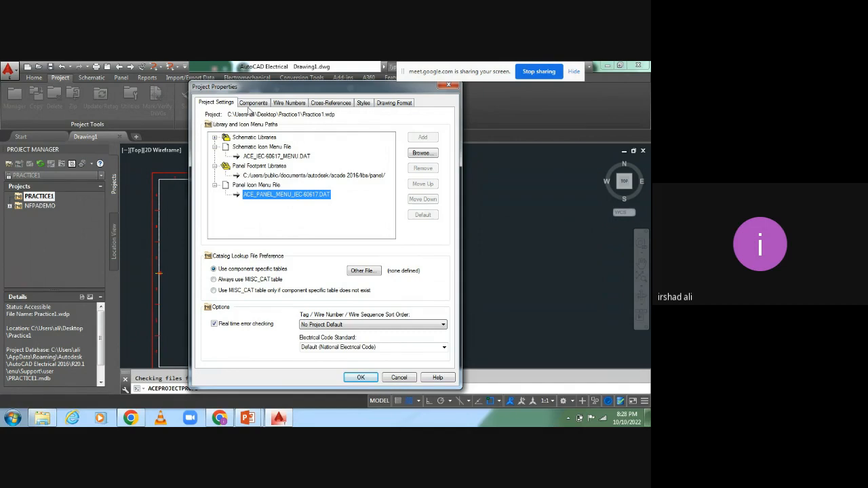
Examine the project's component tag format, wire number format and cross-reference settings
click(253, 103)
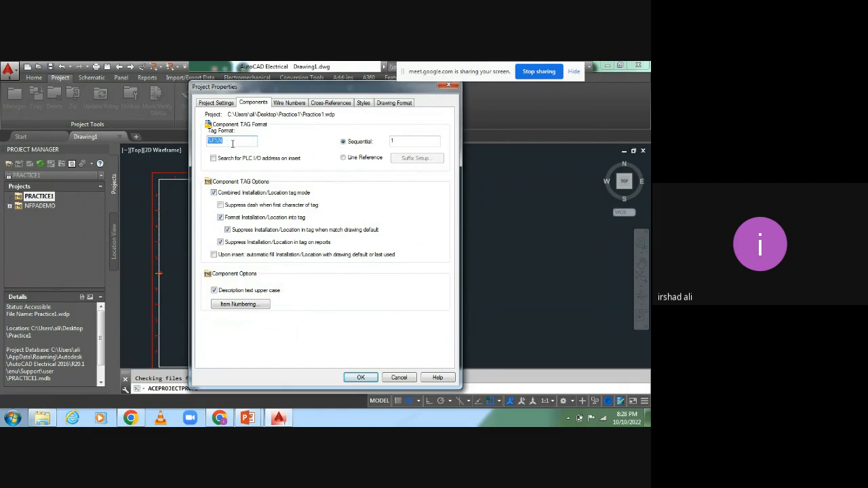
click(214, 141)
click(291, 103)
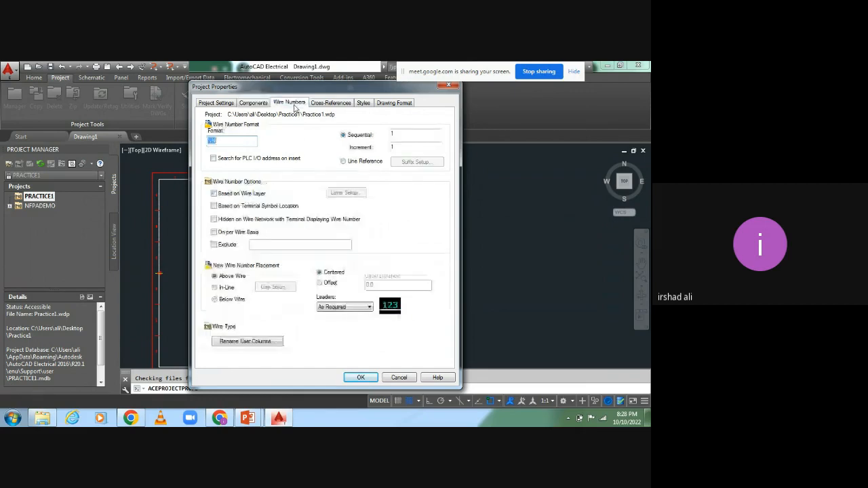
click(227, 140)
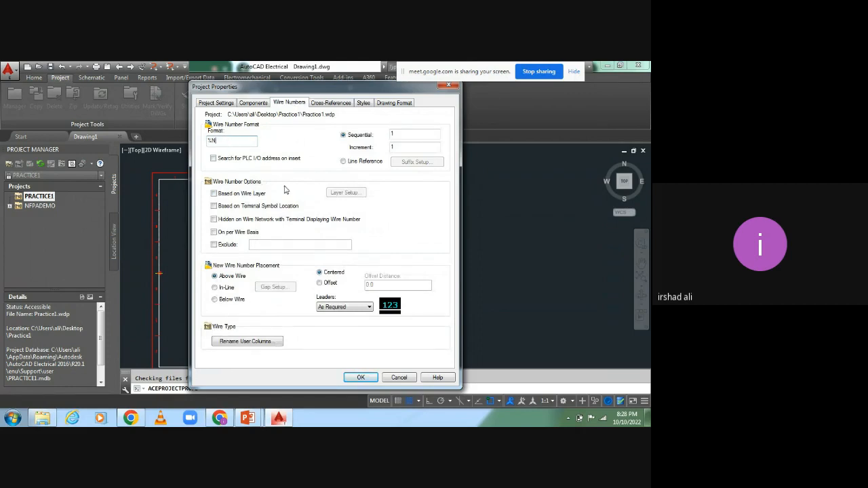
click(330, 103)
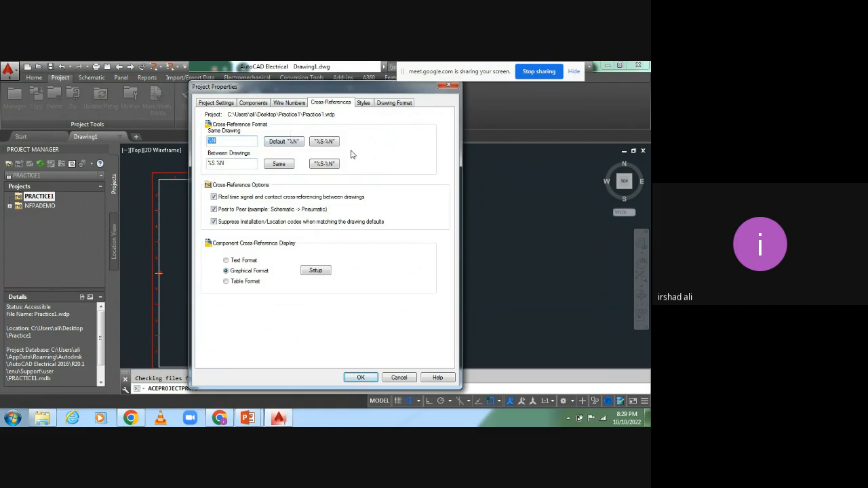
Try the Gap, Loop and Solid wire cross styles in the project's wiring style settings, returning to Loop
click(363, 104)
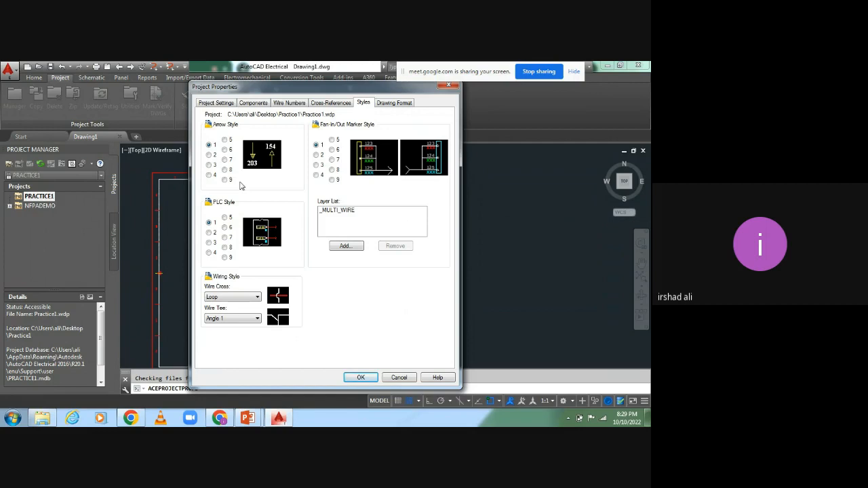
click(257, 298)
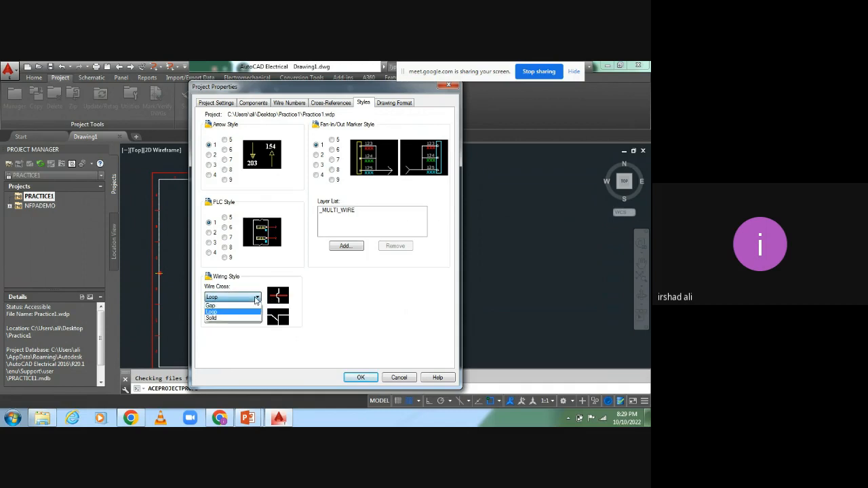
click(221, 307)
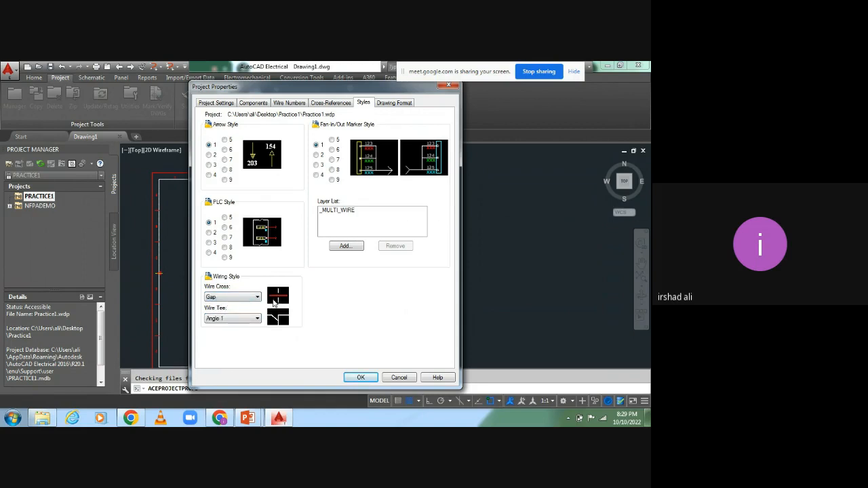
click(257, 297)
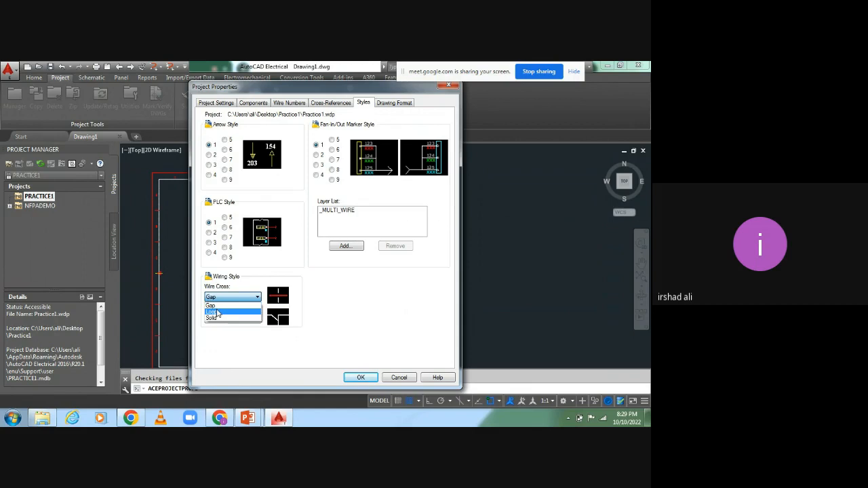
click(217, 312)
click(255, 297)
click(217, 318)
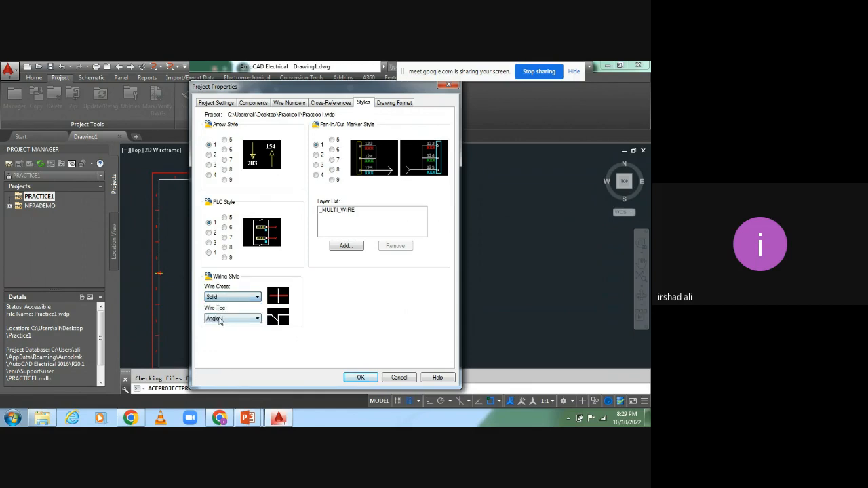
click(242, 298)
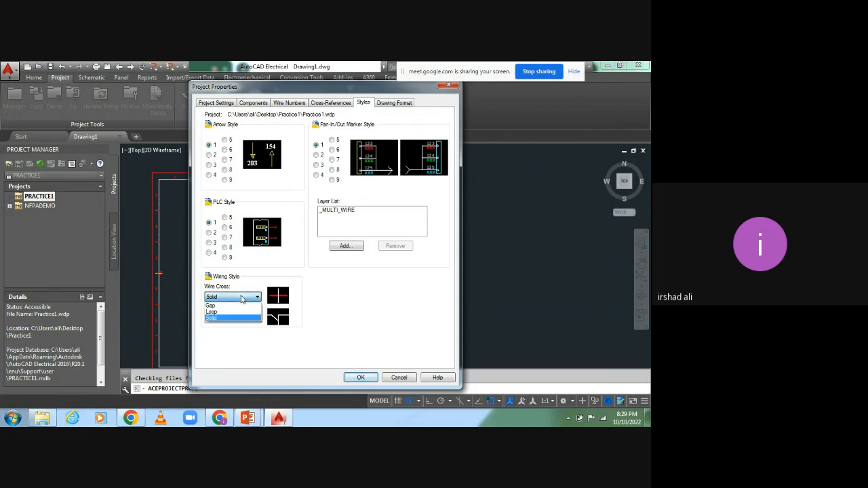
click(220, 313)
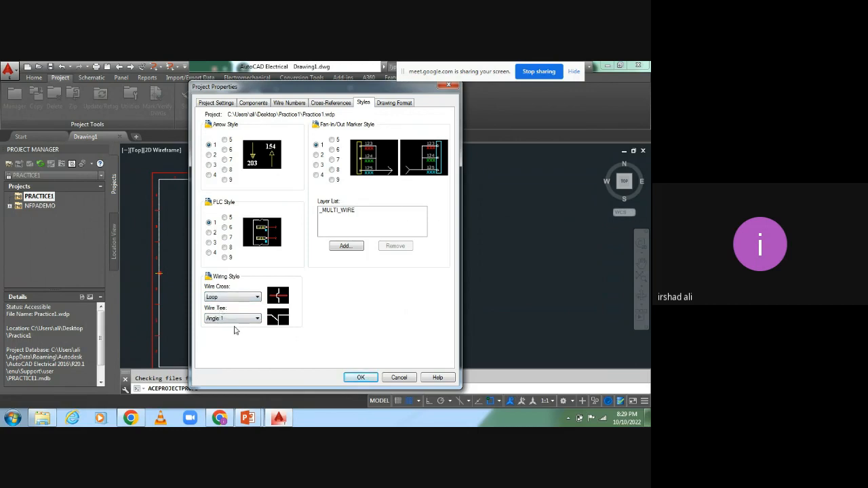
Compare the None, Dot, Angle 1 and Angle 2 wire tee styles and set the wire tee to Dot
click(240, 319)
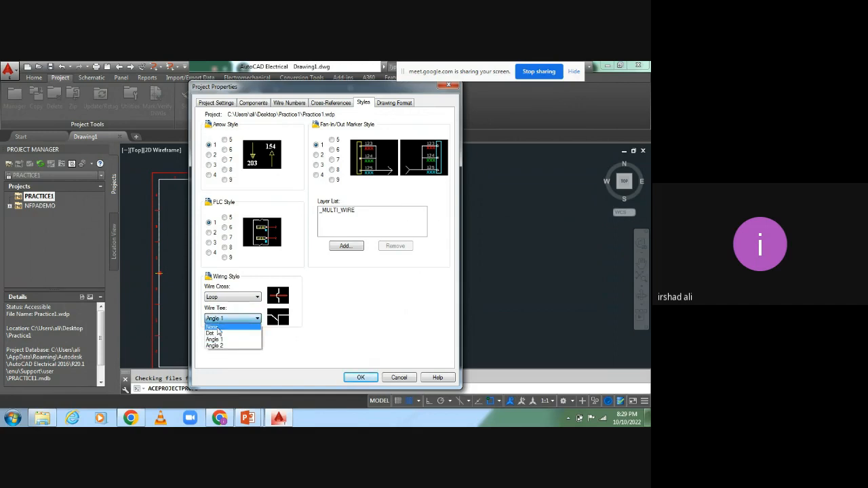
click(217, 328)
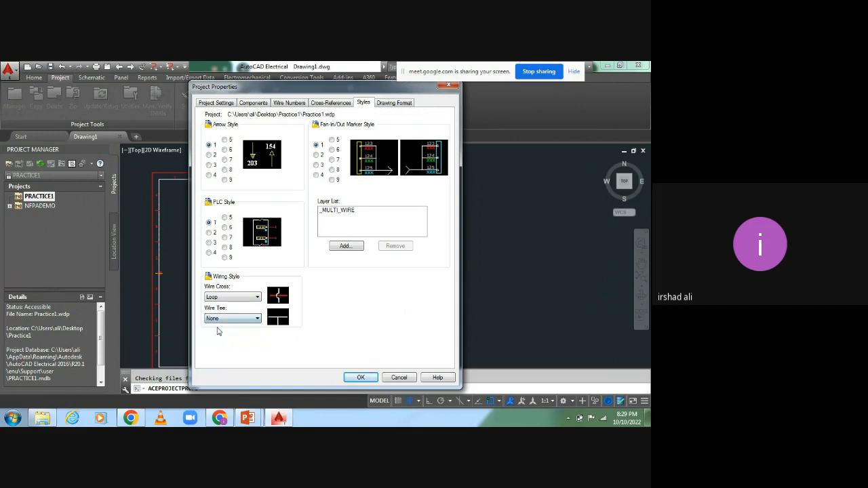
click(258, 320)
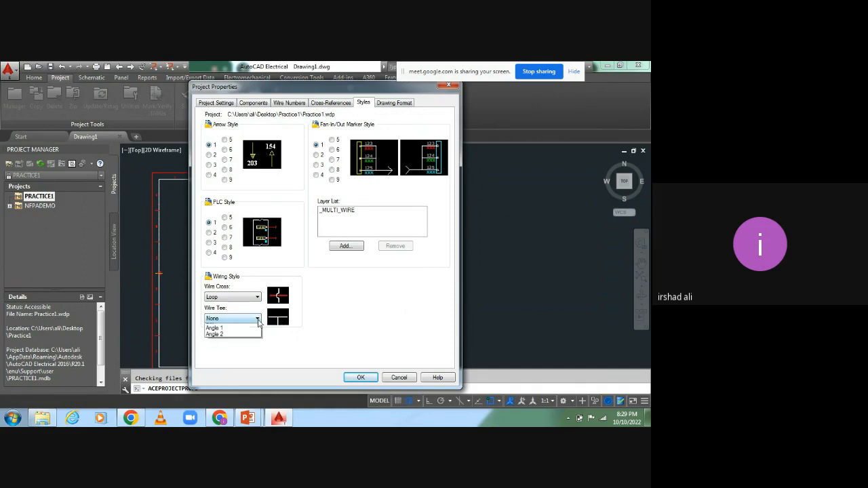
click(219, 334)
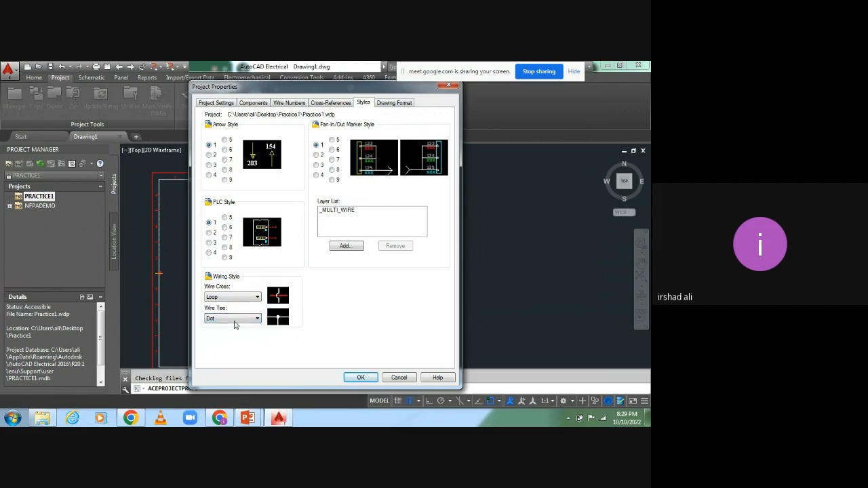
click(234, 319)
click(220, 329)
click(247, 320)
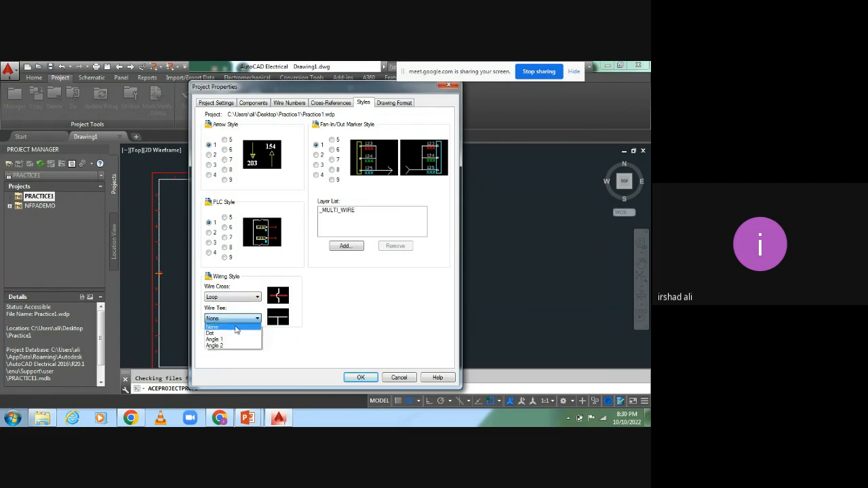
click(221, 341)
click(247, 321)
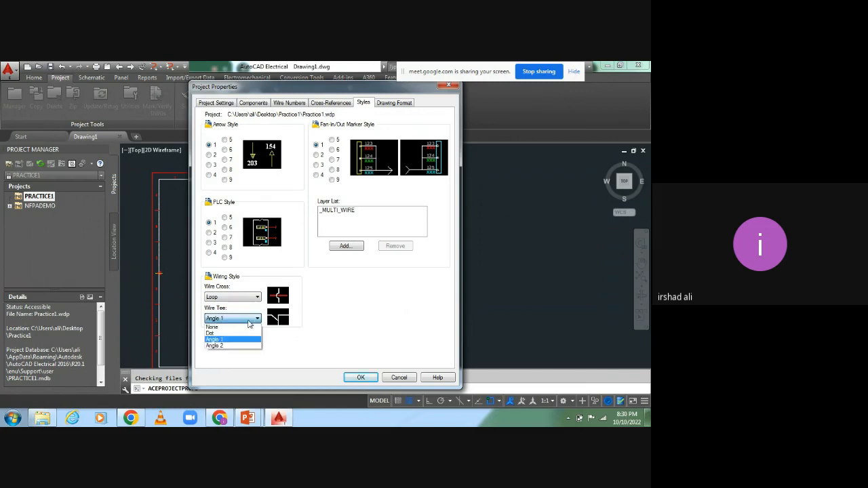
click(216, 348)
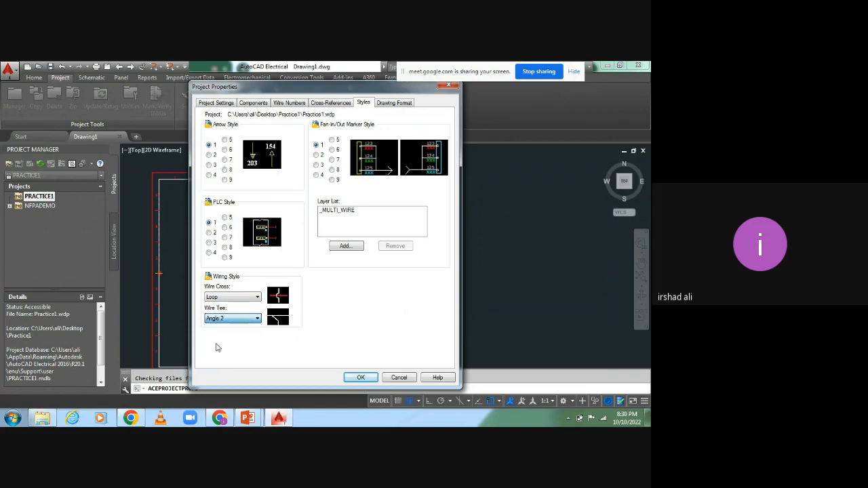
click(250, 319)
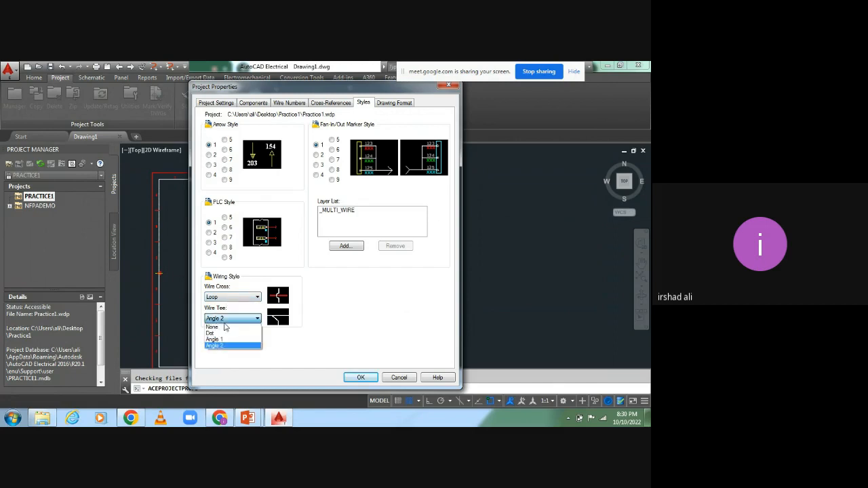
click(224, 338)
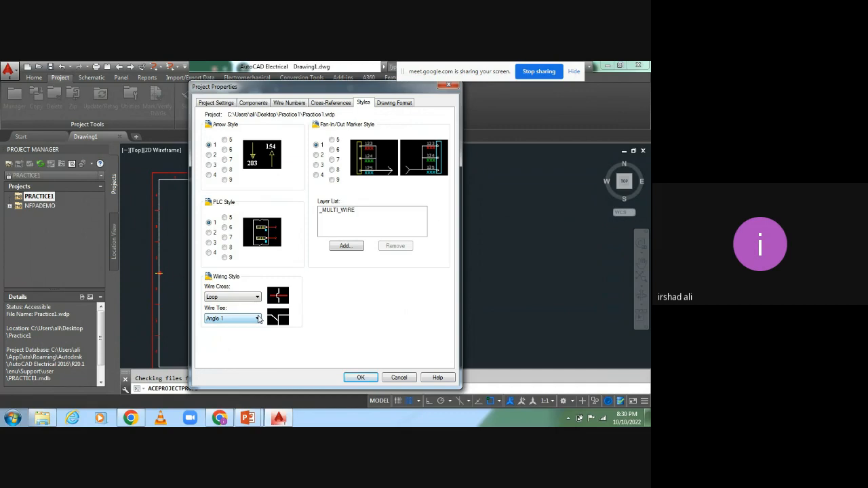
click(258, 319)
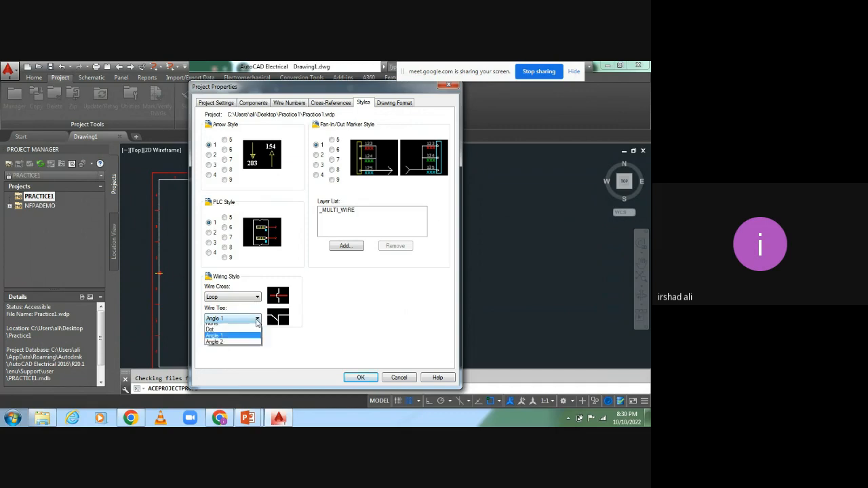
click(218, 333)
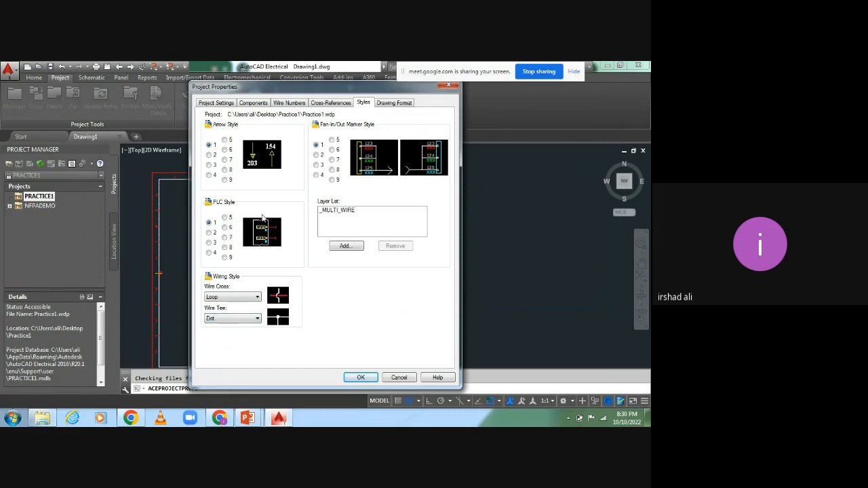
Set the project's feature scale multiplier to 1 and the ladder multi-wire spacing to 10 in the drawing format
click(386, 104)
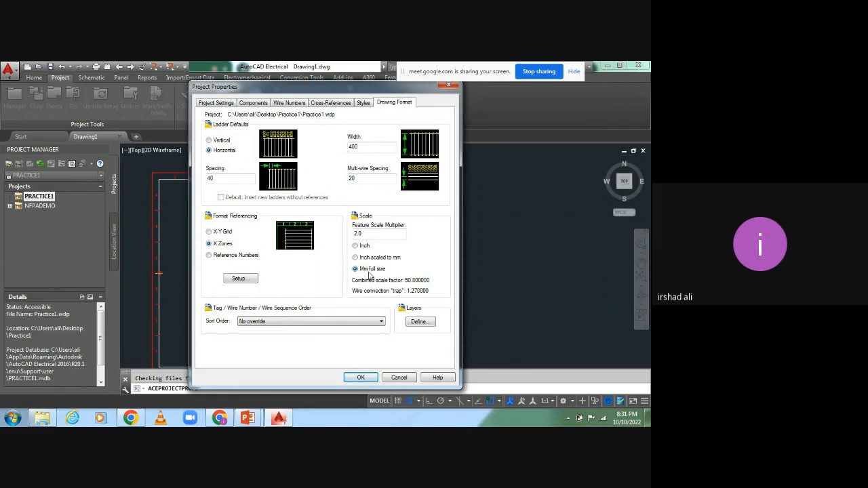
double_click(369, 233)
text(1)
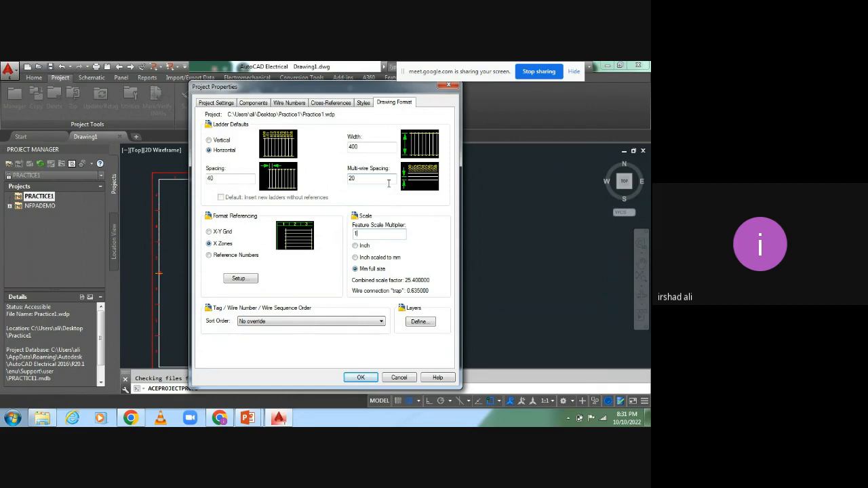
double_click(362, 182)
text(10)
Compare X-Y Grid with X Zones format referencing, choose X-Y Grid and apply the project properties
click(209, 233)
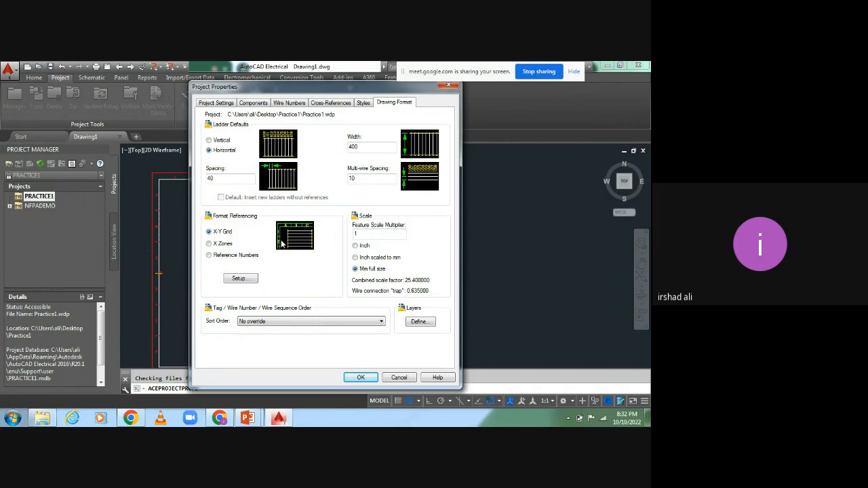
click(210, 244)
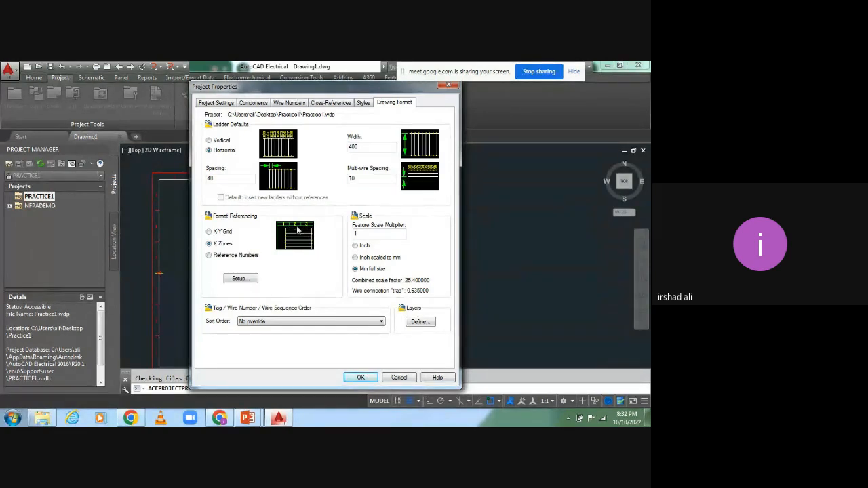
click(209, 233)
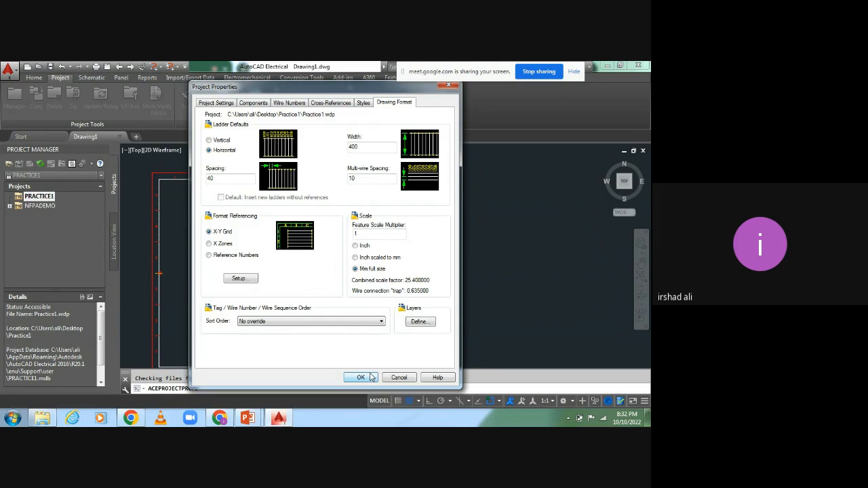
click(372, 378)
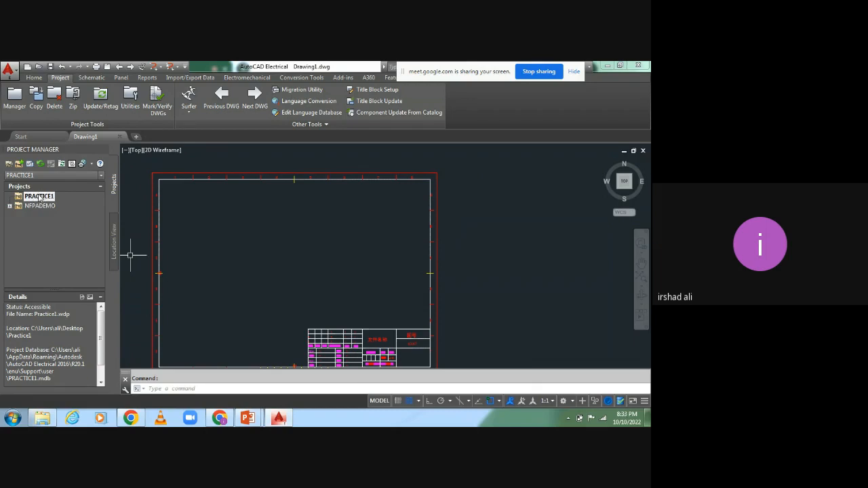
Start a new drawing in the PRACTICE1 project and name it Schematic
right_click(33, 198)
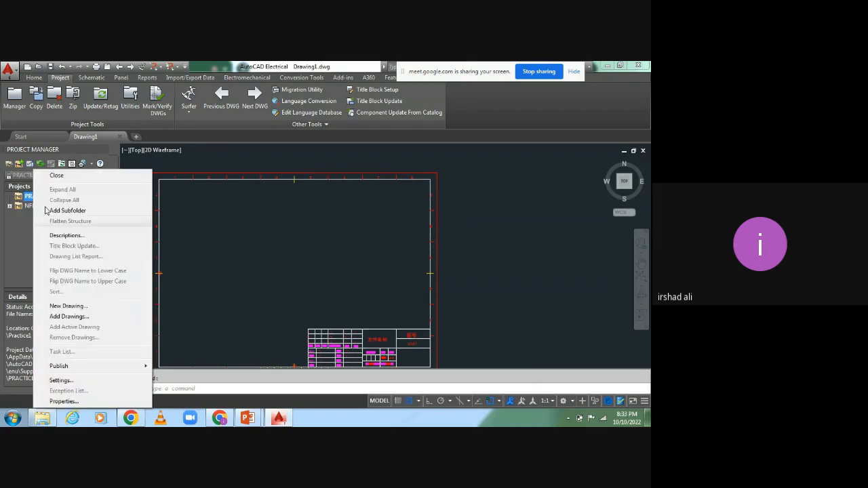
click(79, 307)
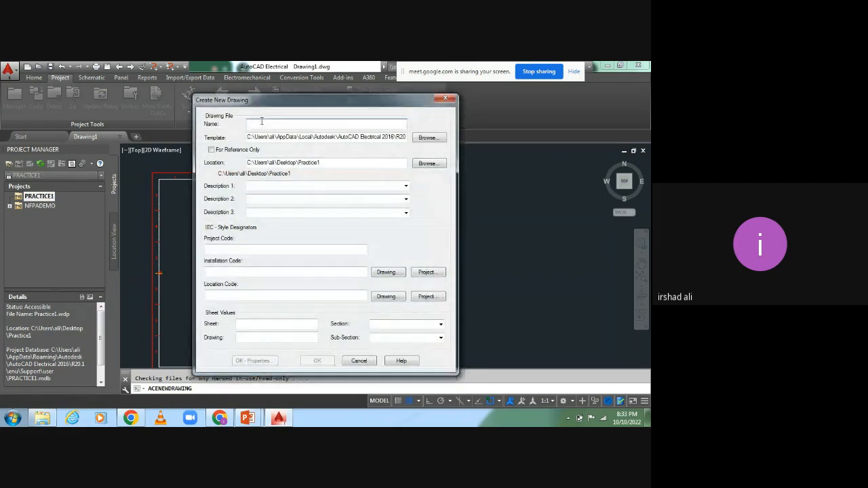
text(Sc)
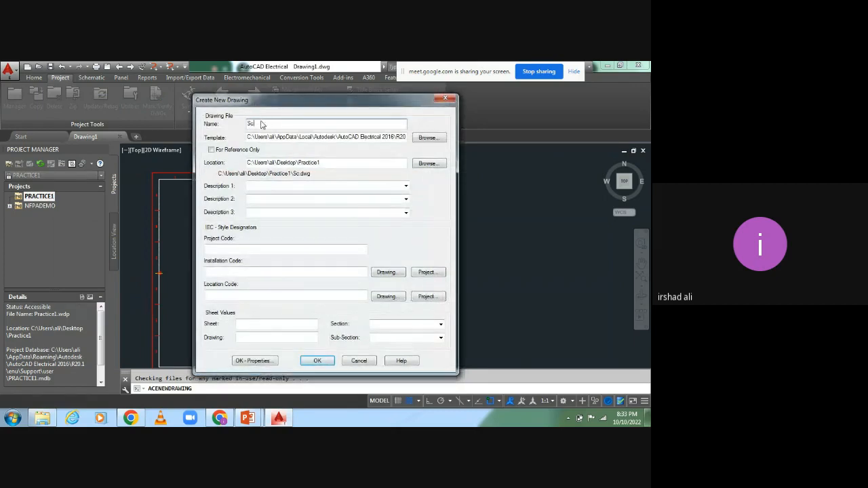
text(hematic)
Browse the drawing templates for the Schematic drawing and preview ACAD_ELECTRICAL_IEC
drag(267, 137, 413, 139)
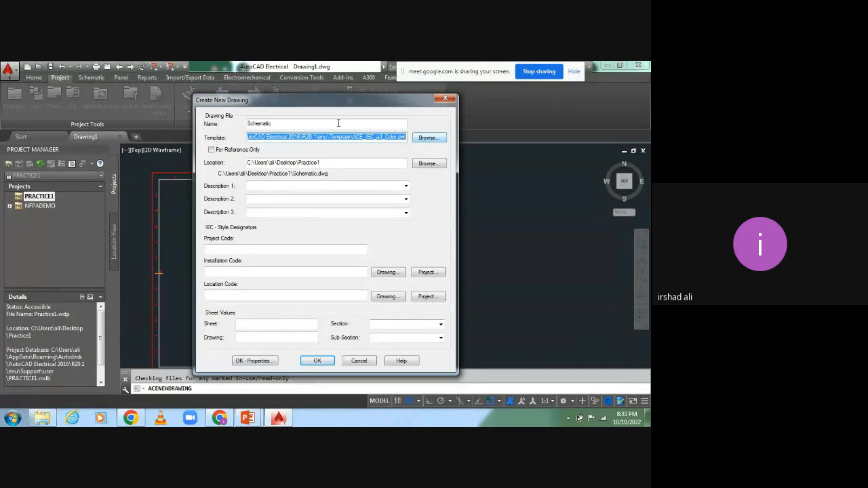
click(430, 138)
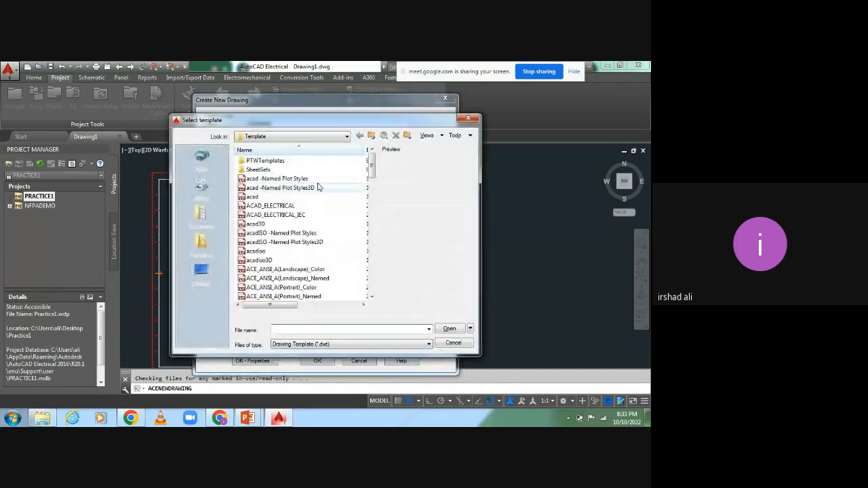
click(279, 216)
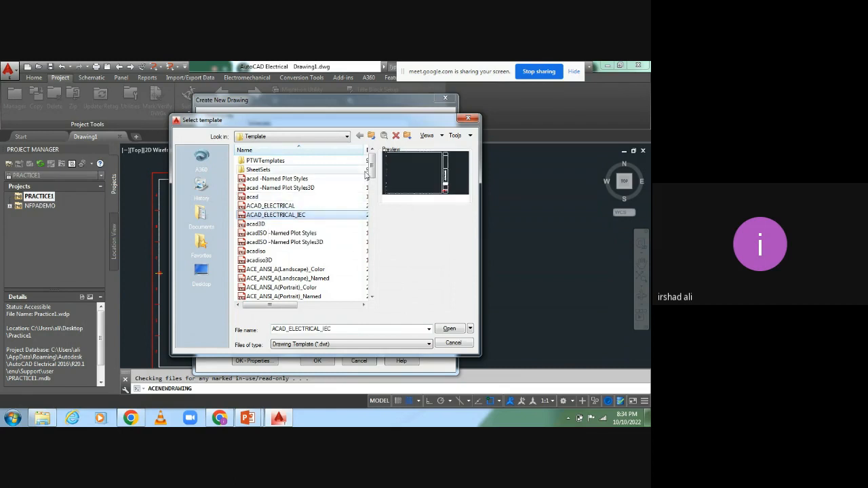
Compare the previews of the ACE_IEC Color and Named templates in sizes a0 to a4
drag(372, 177, 372, 236)
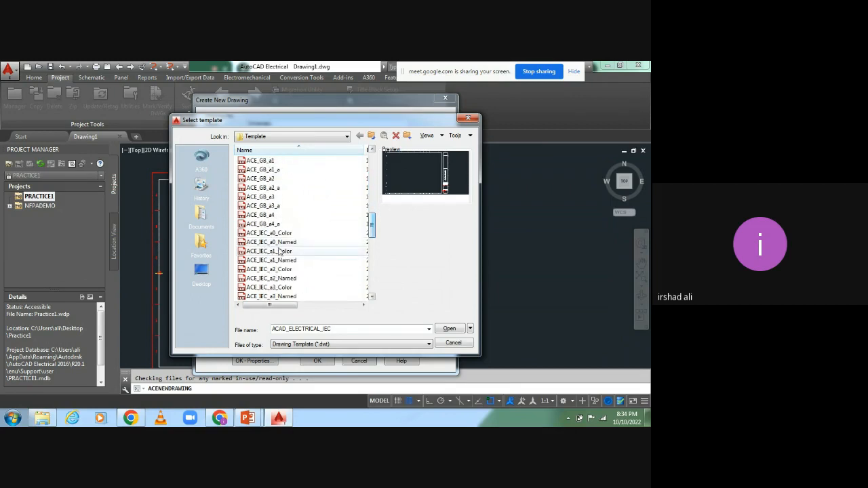
click(270, 234)
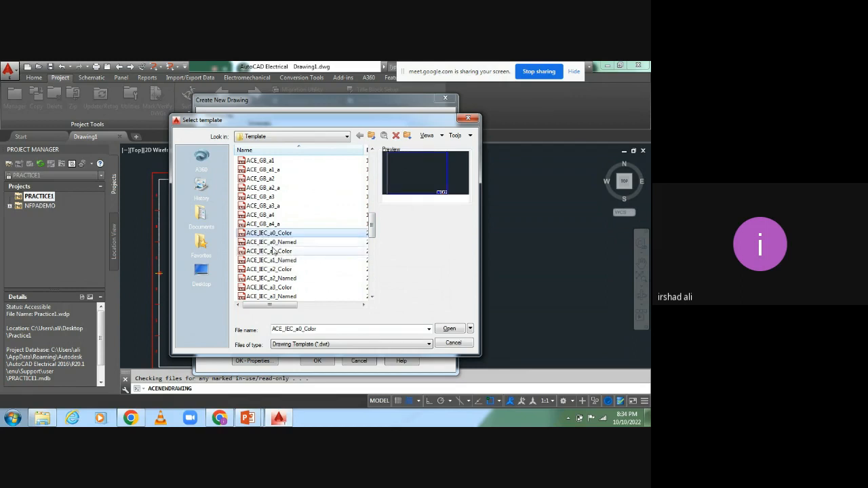
click(272, 251)
click(272, 262)
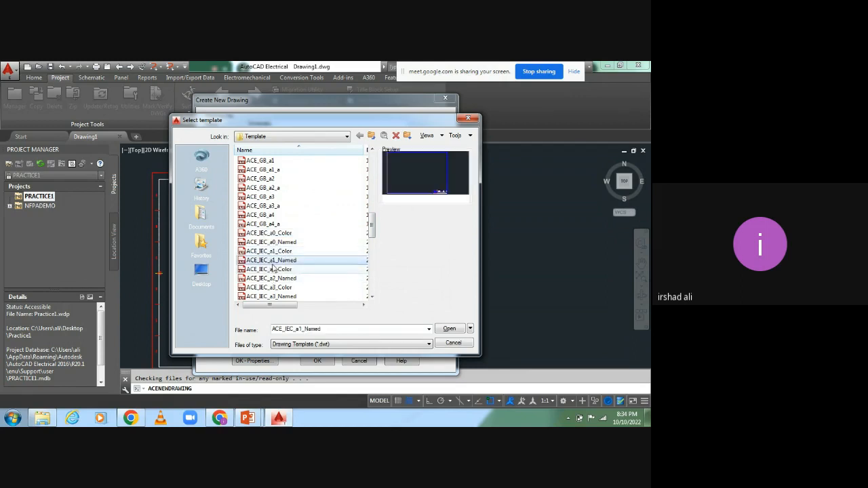
click(273, 279)
click(275, 290)
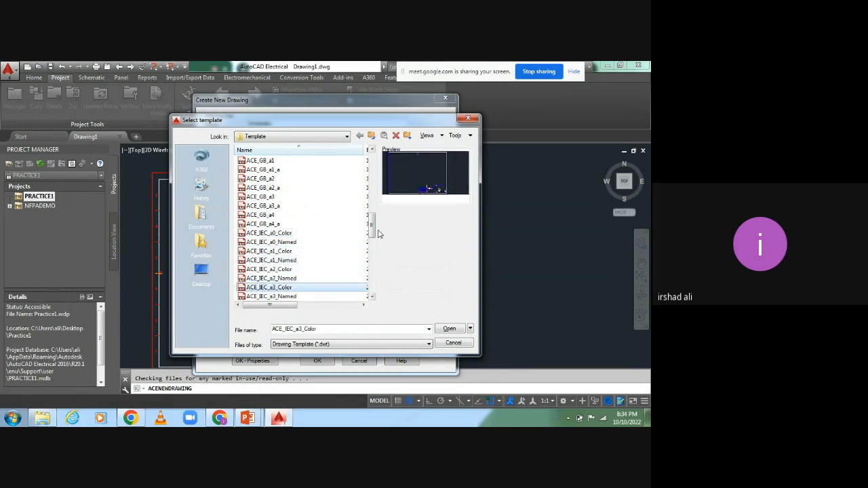
drag(373, 227, 374, 240)
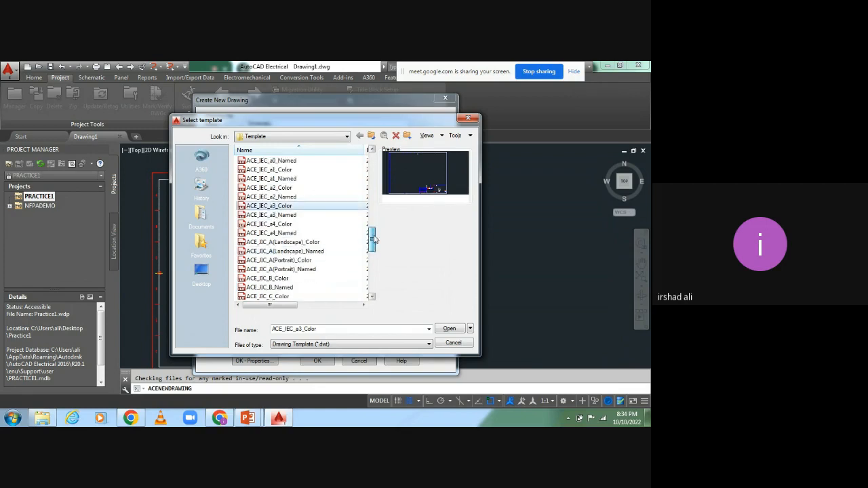
click(273, 216)
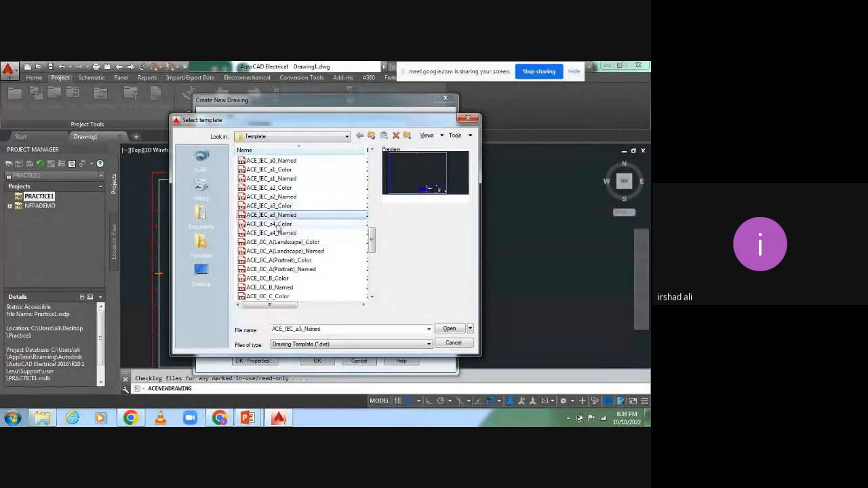
click(276, 225)
click(275, 217)
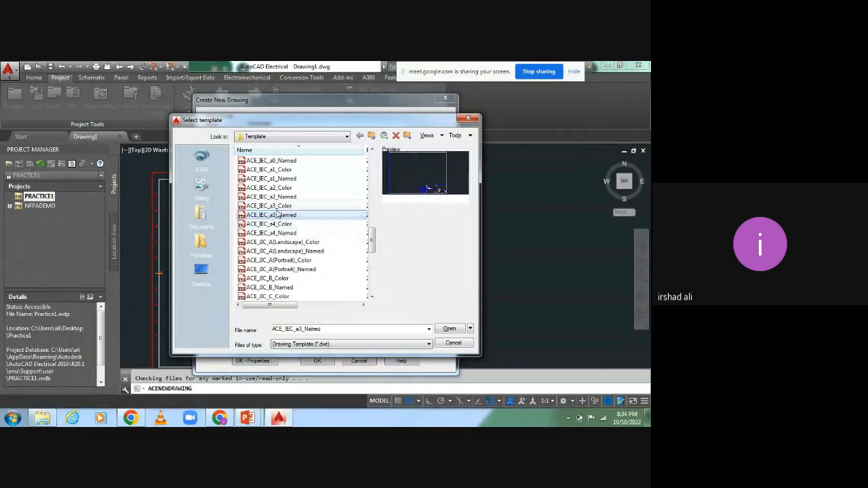
click(277, 206)
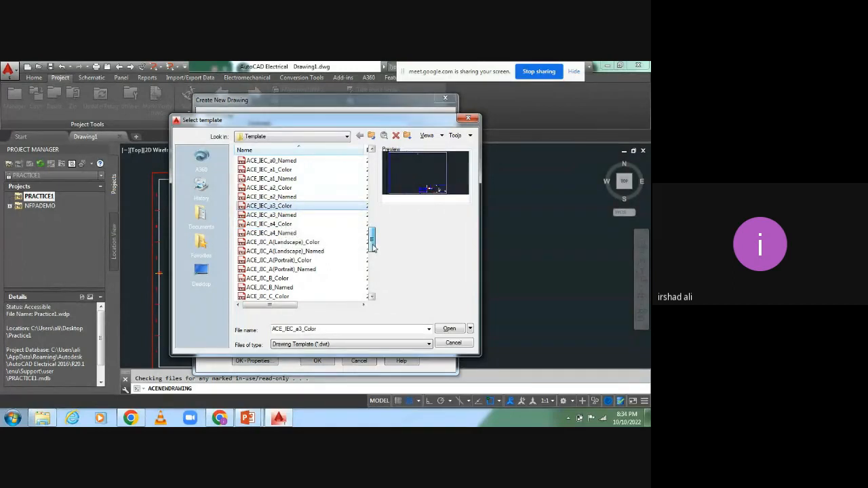
Choose ACAD_ELECTRICAL_IEC as the template for the Schematic drawing
scroll(373, 244, up, 1)
drag(373, 244, 384, 168)
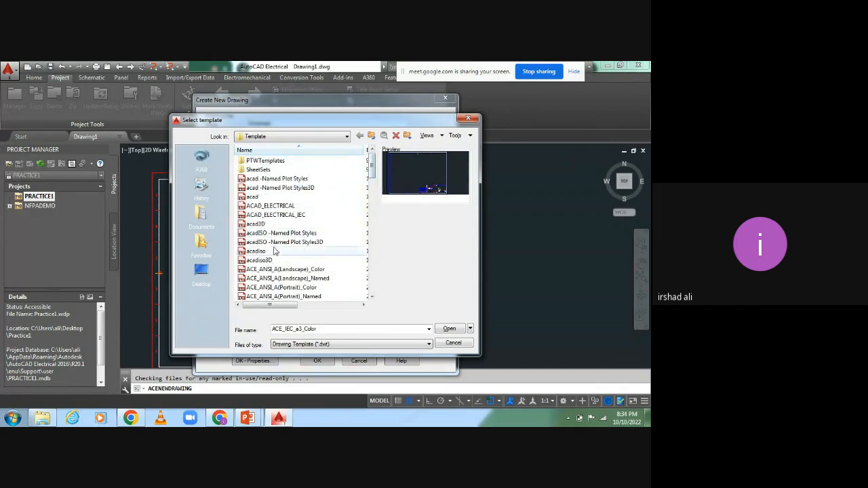
click(272, 215)
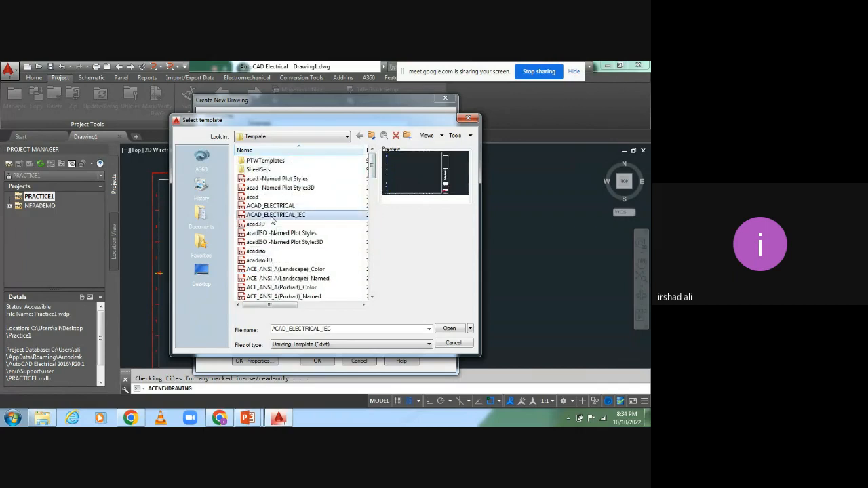
click(450, 329)
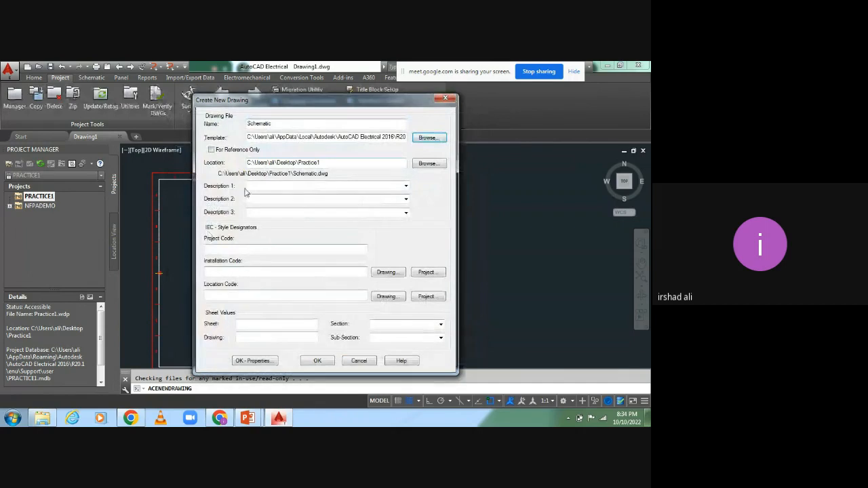
Give the Schematic drawing the description Practice, sheet 1 and drawing 1, and create it with the project default values
click(255, 185)
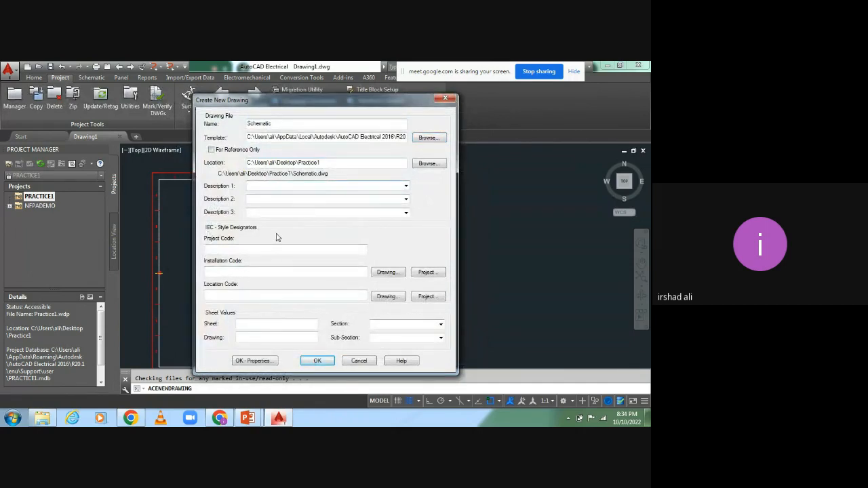
text(Practice)
click(234, 249)
click(248, 324)
text(1)
click(244, 339)
text(1)
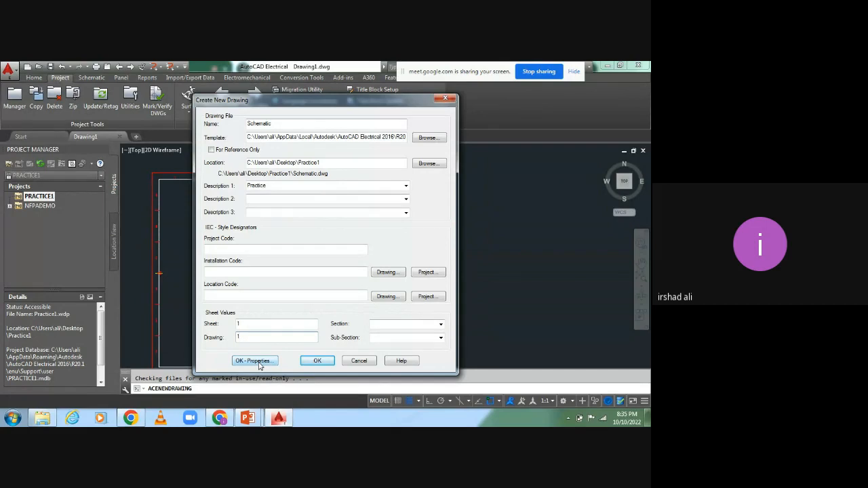
click(318, 362)
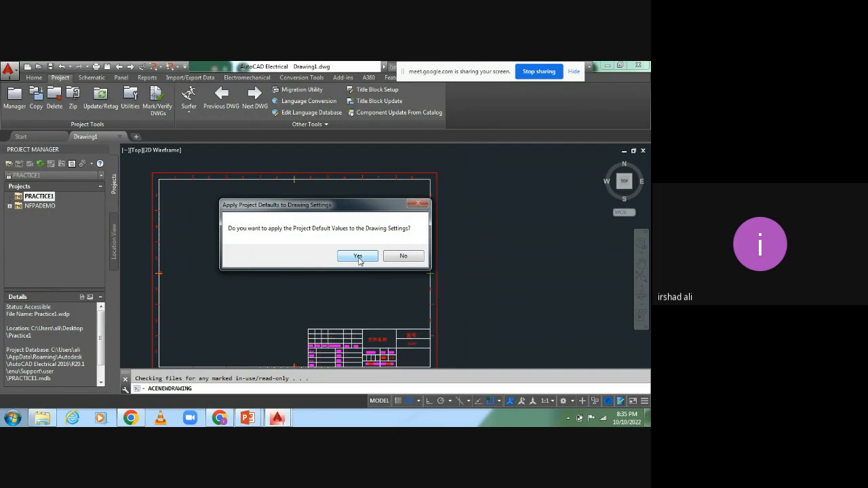
click(358, 258)
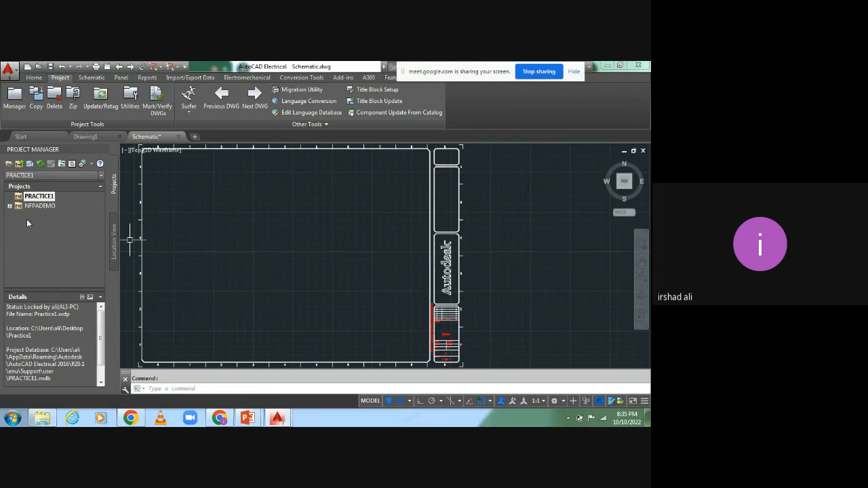
Expand the PRACTICE1 project to list its drawings
click(40, 206)
click(39, 195)
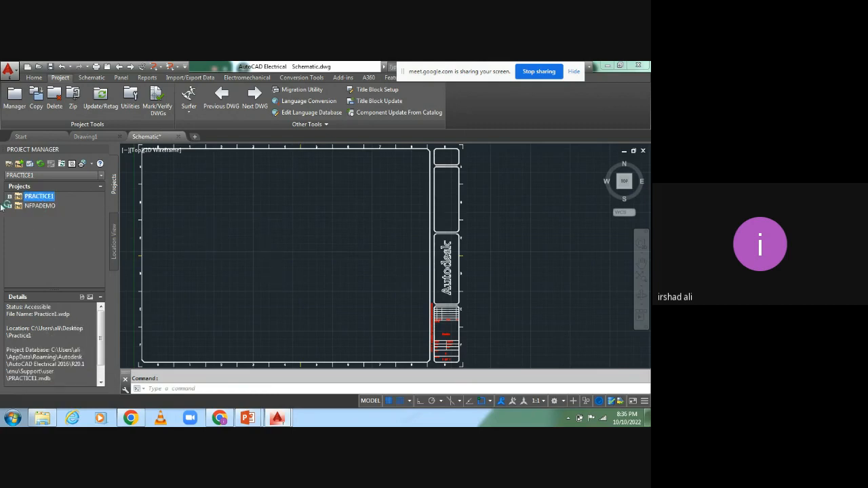
click(9, 197)
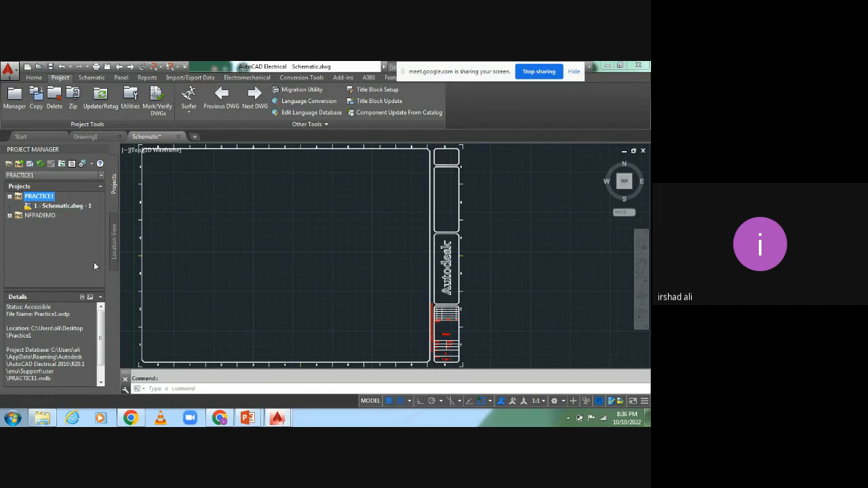
Start another new drawing in the PRACTICE1 project and name it Circuit
right_click(32, 197)
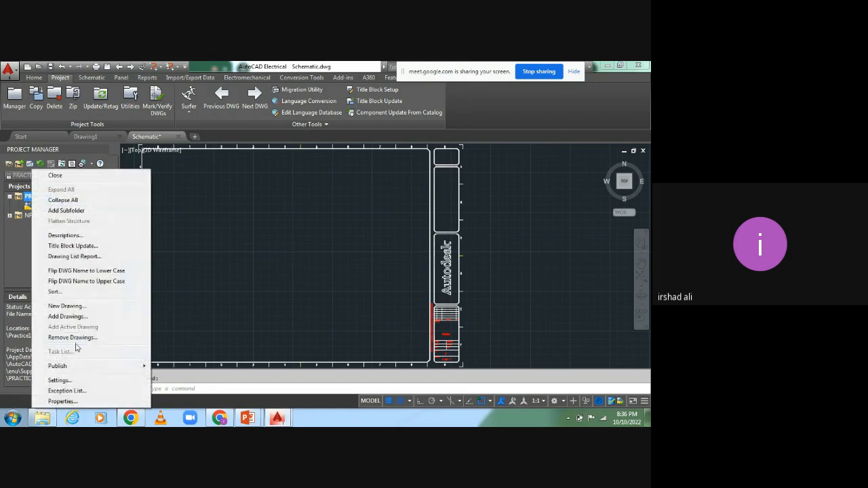
click(66, 305)
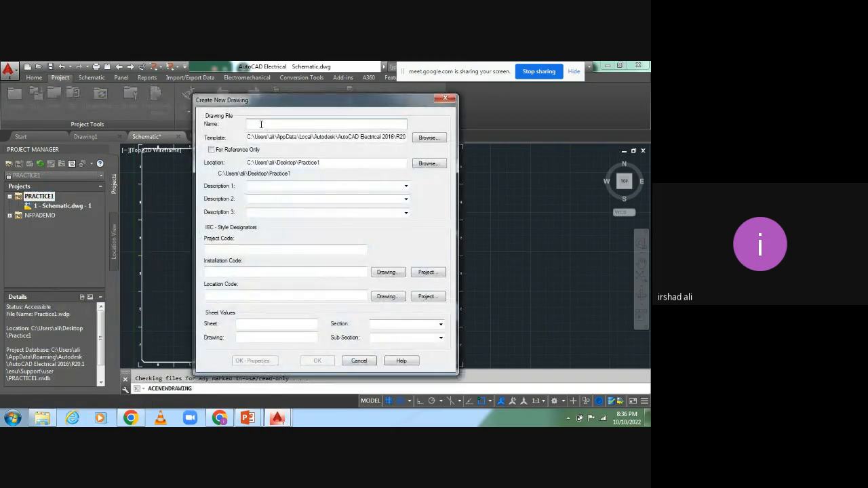
text(Cl)
text(rcuit)
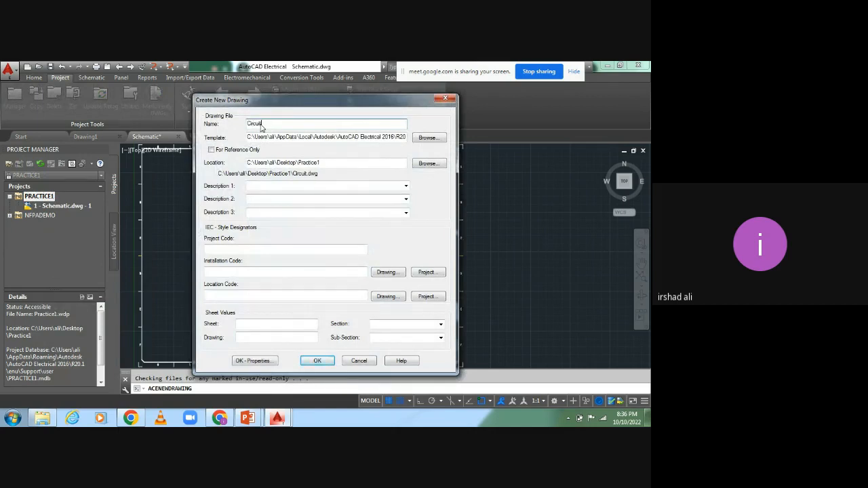
Give the Circuit drawing the description Parctice, sheet 2 and drawing 2, and create it with the project default values
click(266, 188)
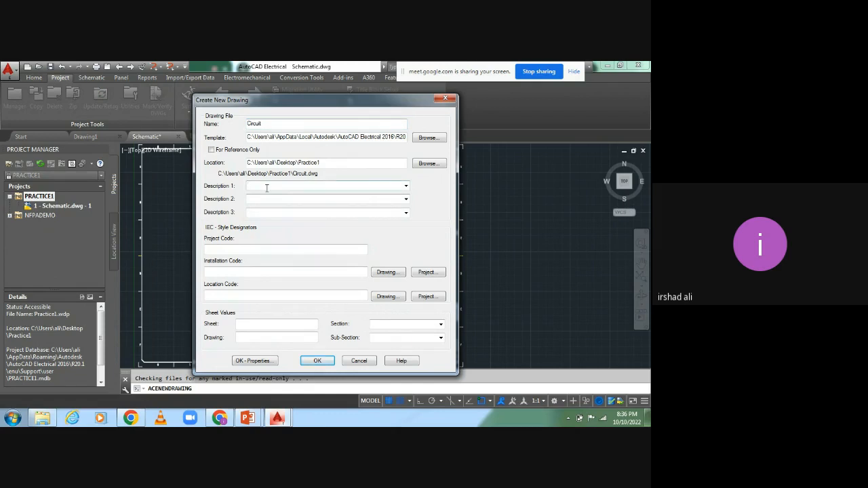
text(Pane)
text(l)
text(ce)
click(248, 325)
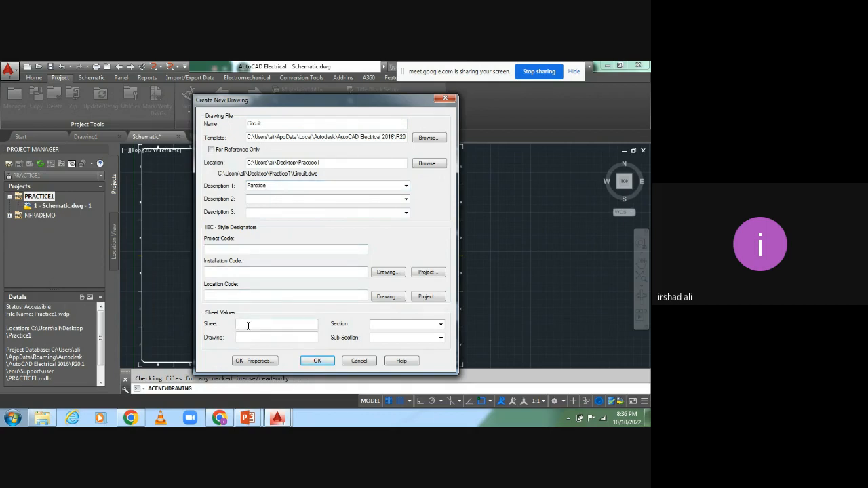
text(2)
click(247, 337)
text(2)
click(326, 361)
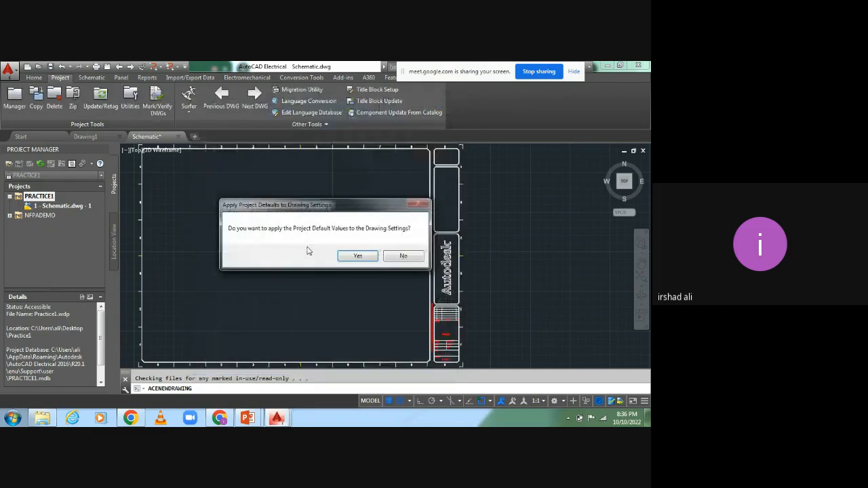
click(364, 258)
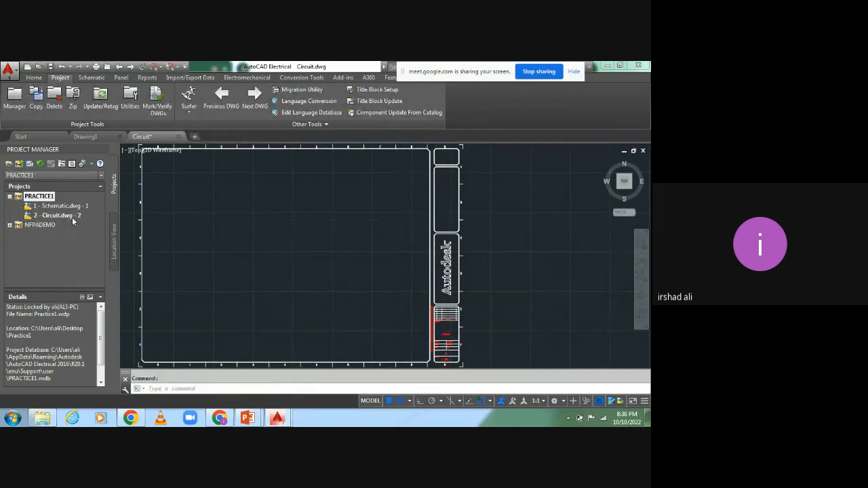
Dimension the overall width of the Circuit drawing's sheet frame along its upper edge
scroll(299, 239, down, 3)
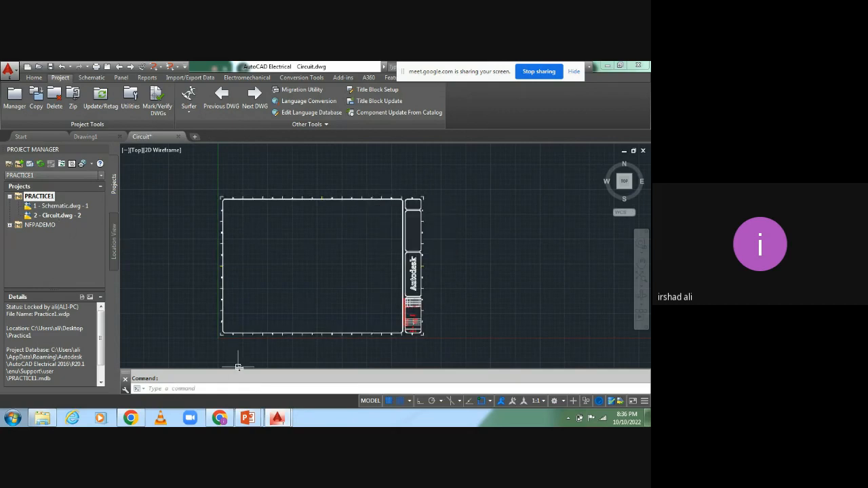
click(34, 78)
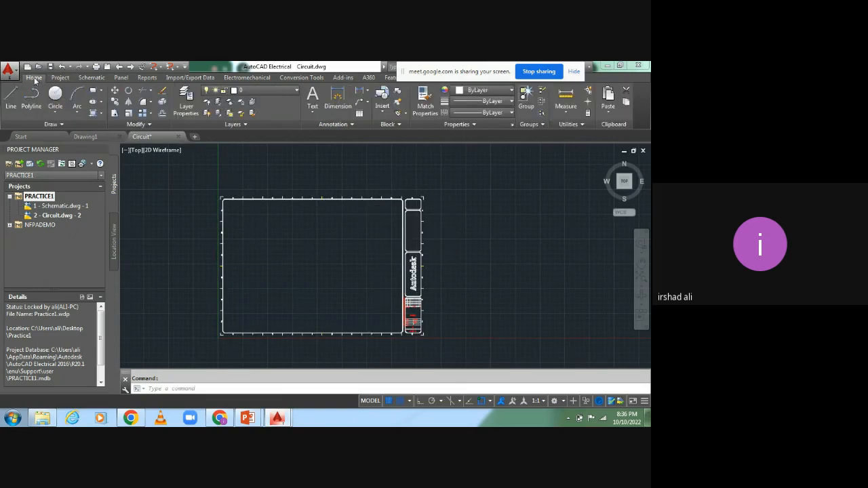
click(337, 101)
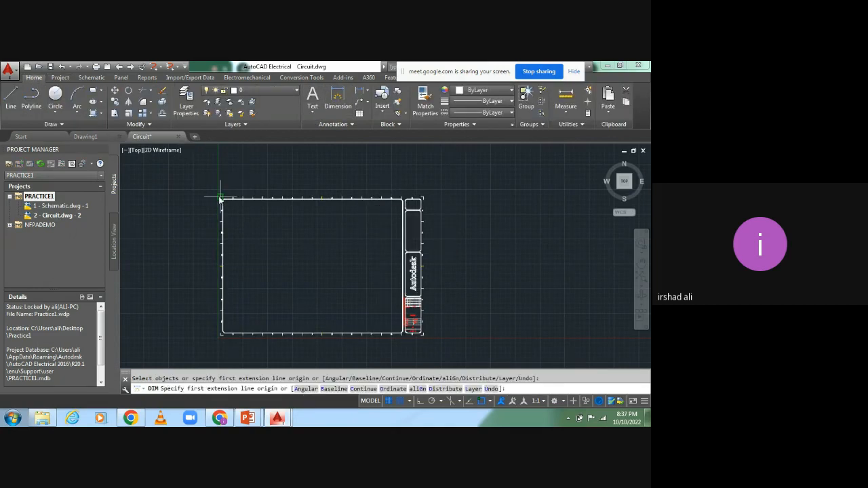
click(220, 199)
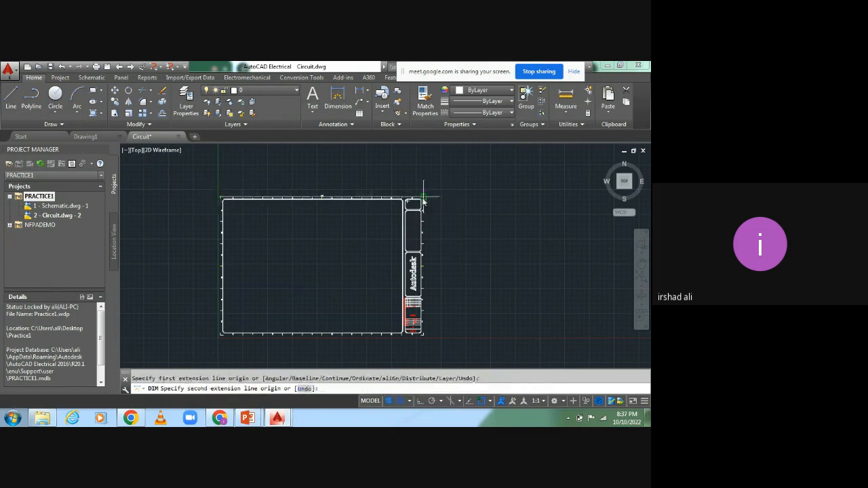
click(422, 199)
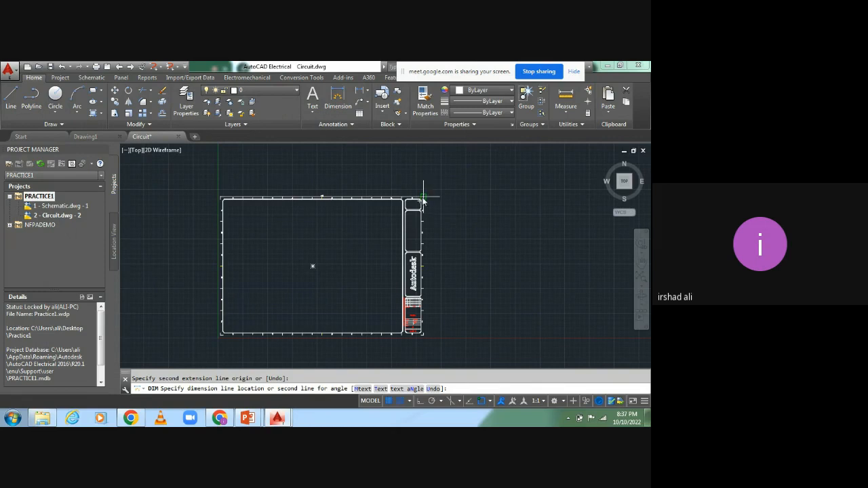
click(417, 198)
scroll(316, 194, up, 4)
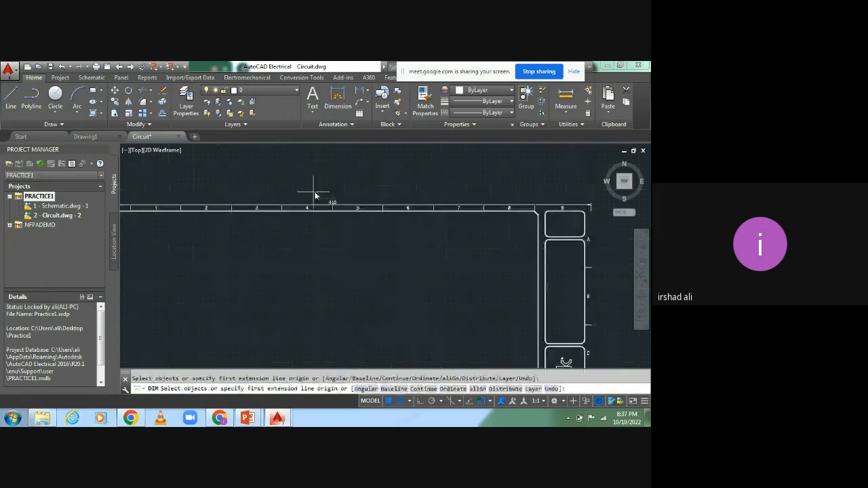
scroll(329, 199, up, 5)
scroll(367, 241, down, 5)
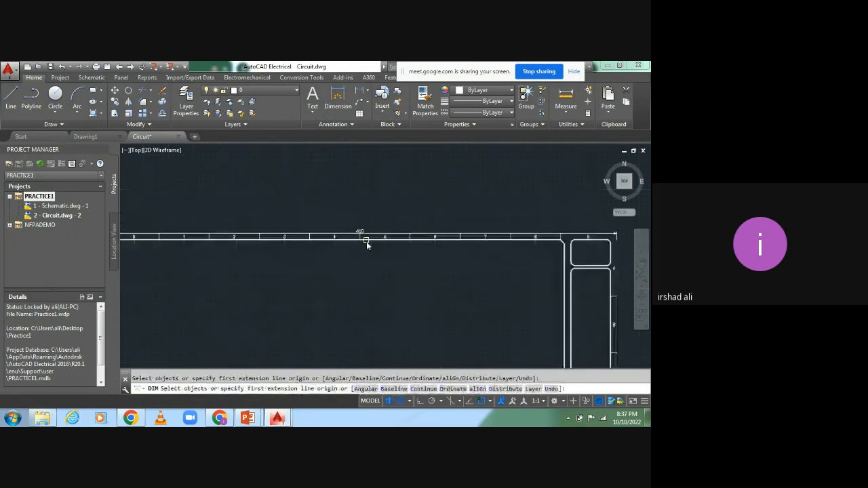
scroll(448, 247, up, 5)
scroll(410, 276, down, 6)
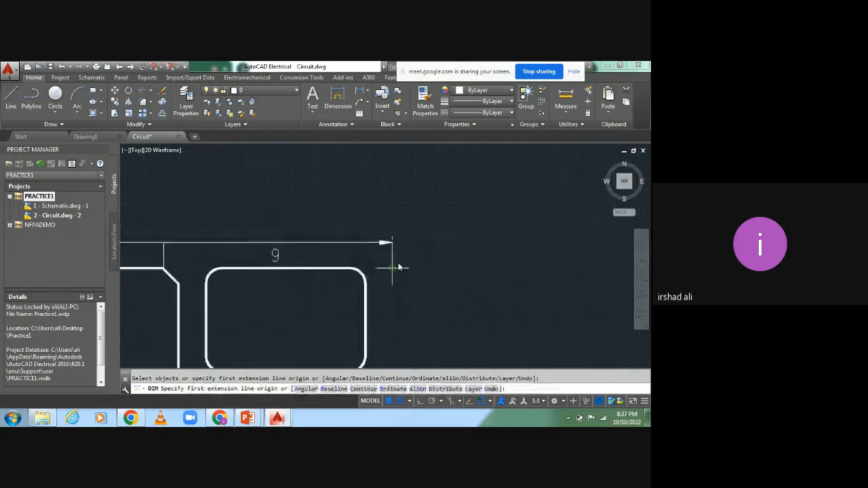
Dimension the overall height of the Circuit drawing's sheet frame, placing the dimension outside the title block side
scroll(428, 230, up, 5)
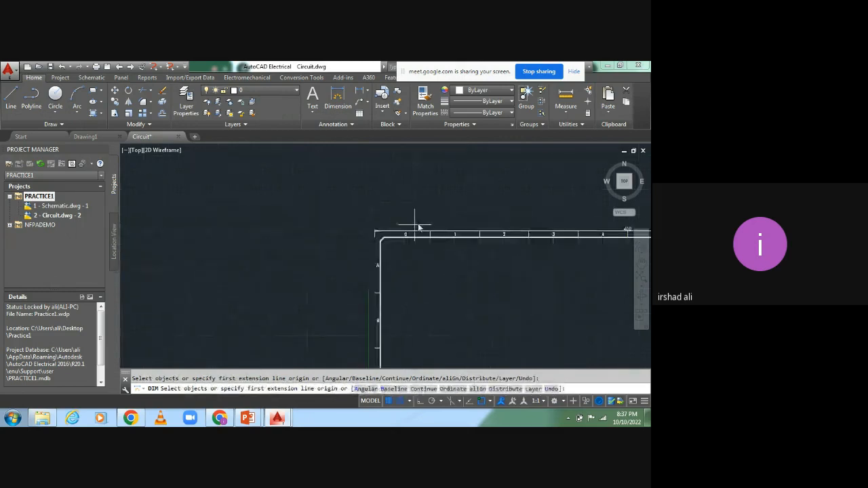
scroll(437, 242, down, 5)
middle_drag(449, 294, 376, 265)
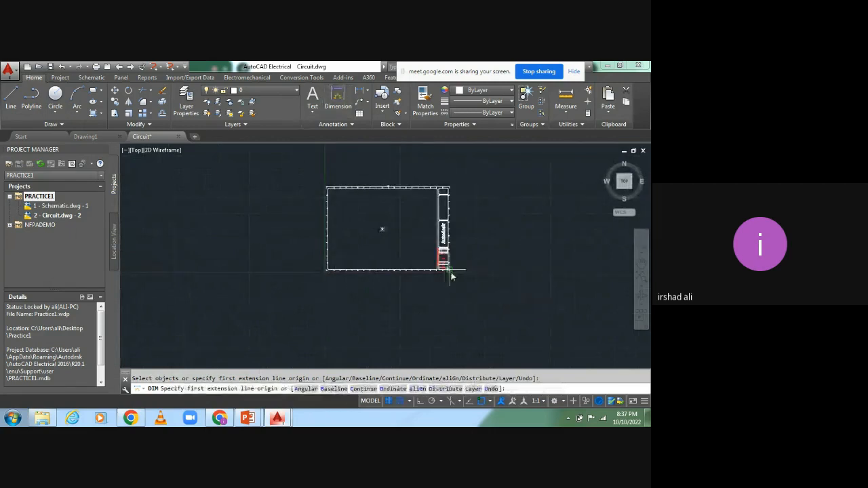
scroll(451, 274, up, 5)
click(447, 271)
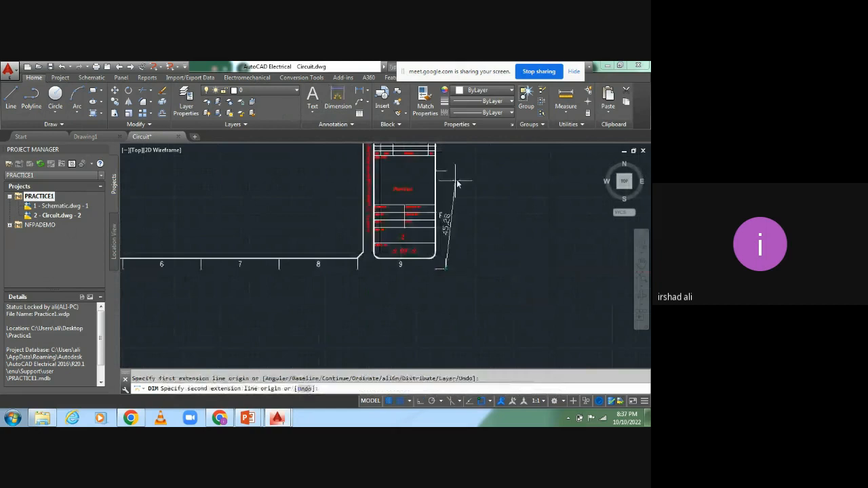
scroll(451, 268, down, 4)
middle_drag(456, 218, 397, 221)
scroll(410, 341, up, 7)
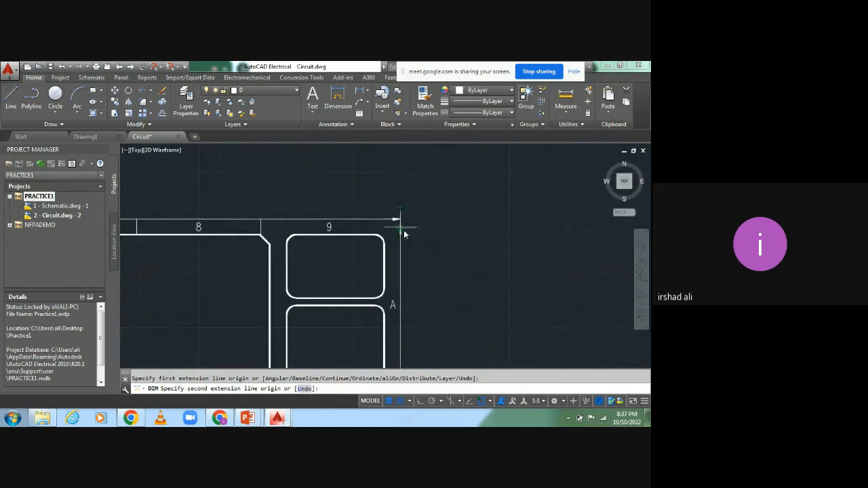
click(400, 219)
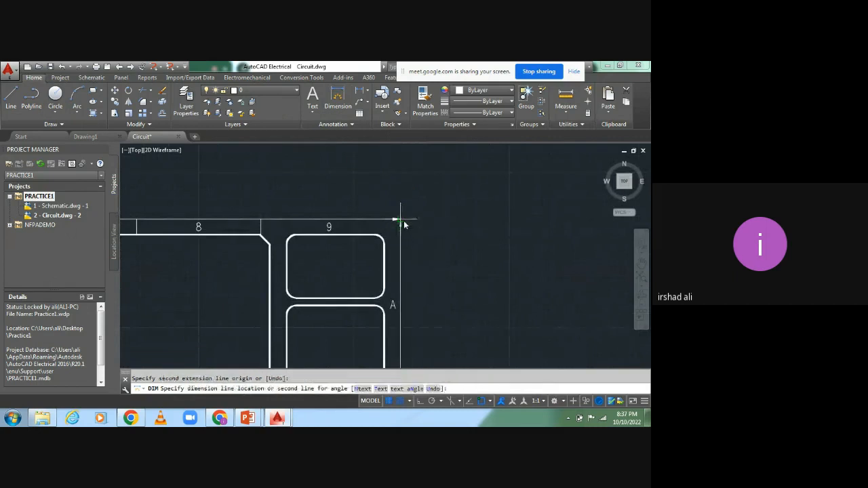
click(493, 219)
scroll(505, 298, down, 4)
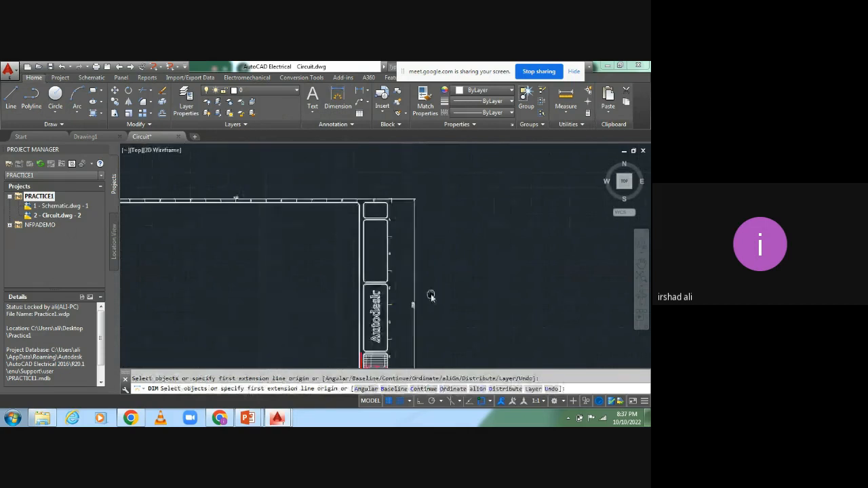
Examine the sheet's height dimension, the title block and the overall extent of the Circuit drawing
scroll(431, 296, up, 6)
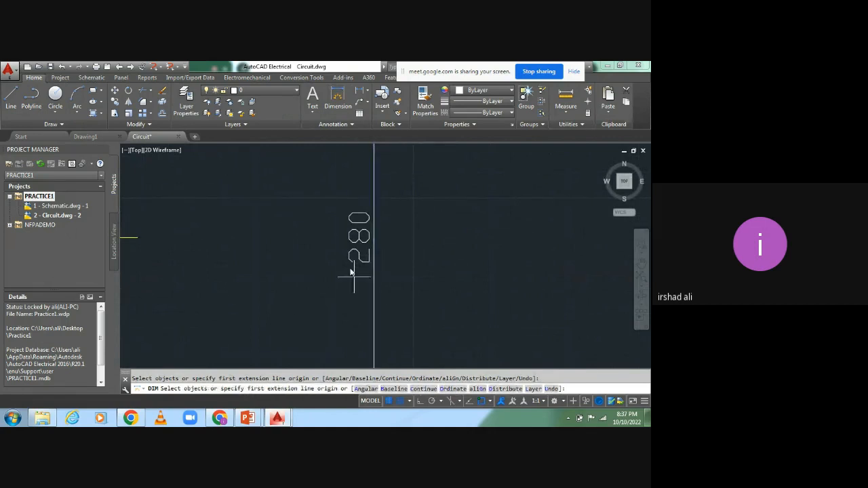
scroll(350, 285, down, 6)
middle_drag(316, 231, 499, 248)
scroll(500, 255, down, 5)
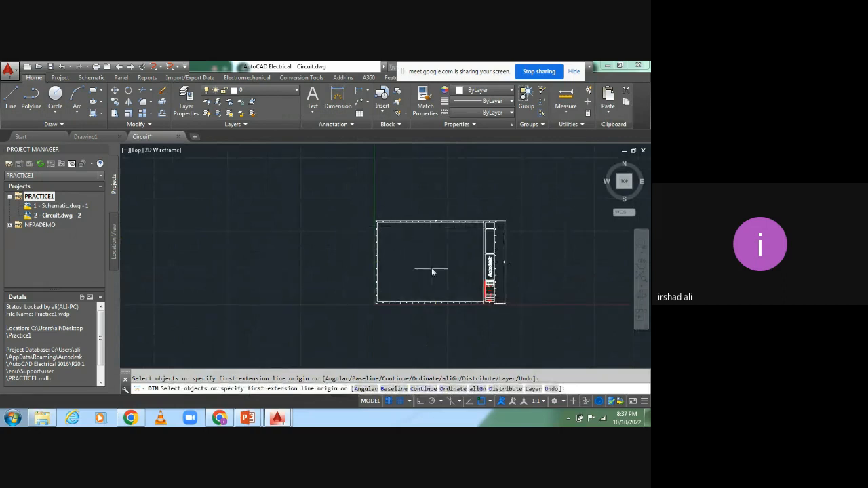
scroll(463, 265, up, 5)
middle_drag(512, 290, 319, 240)
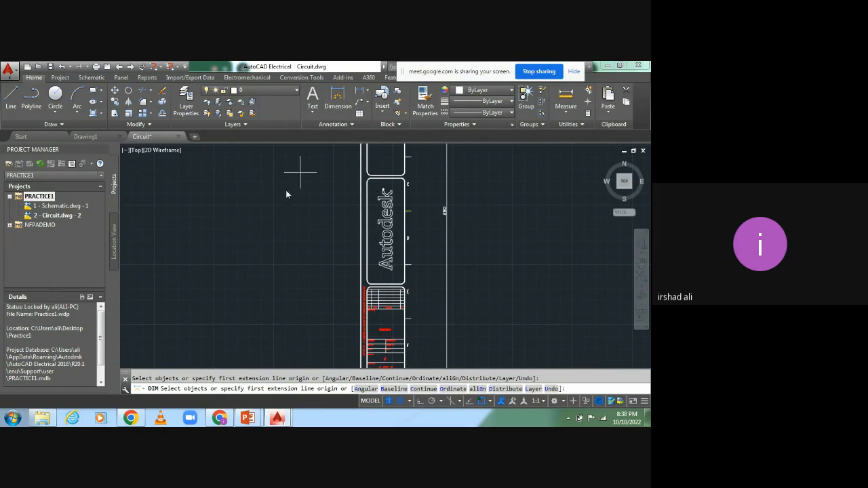
mouse_move(315, 214)
middle_down()
mouse_move(398, 271)
mouse_move(430, 262)
middle_up()
scroll(398, 271, down, 8)
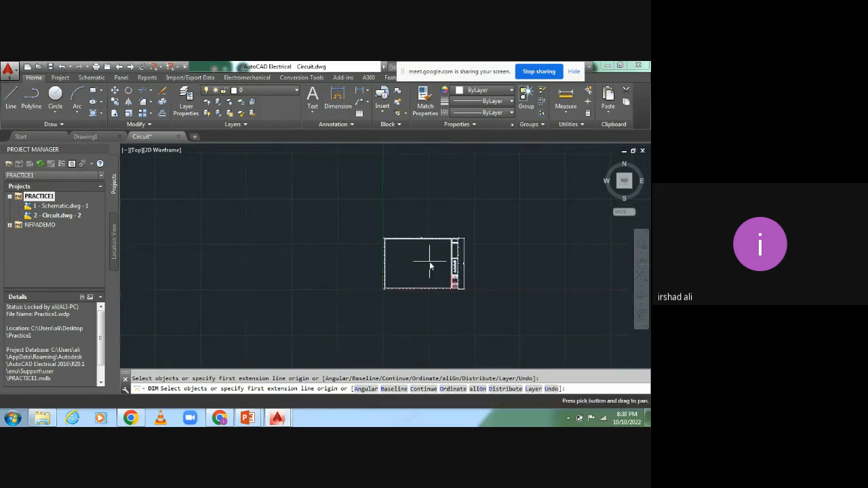
scroll(421, 258, up, 8)
scroll(402, 200, down, 7)
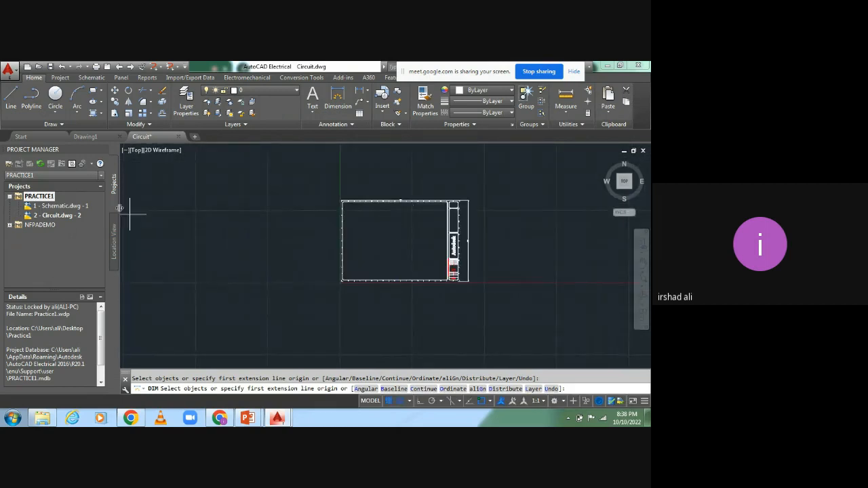
End the running dimension command and open Schematic.dwg from the PRACTICE1 project
double_click(51, 206)
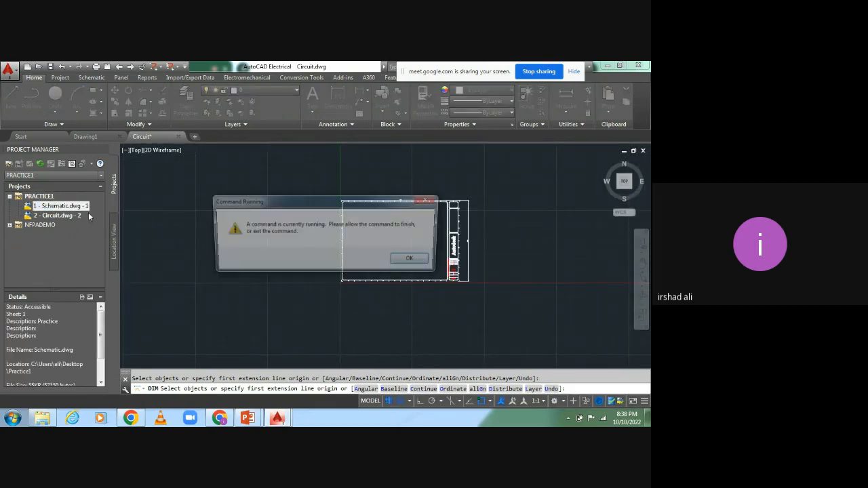
click(414, 261)
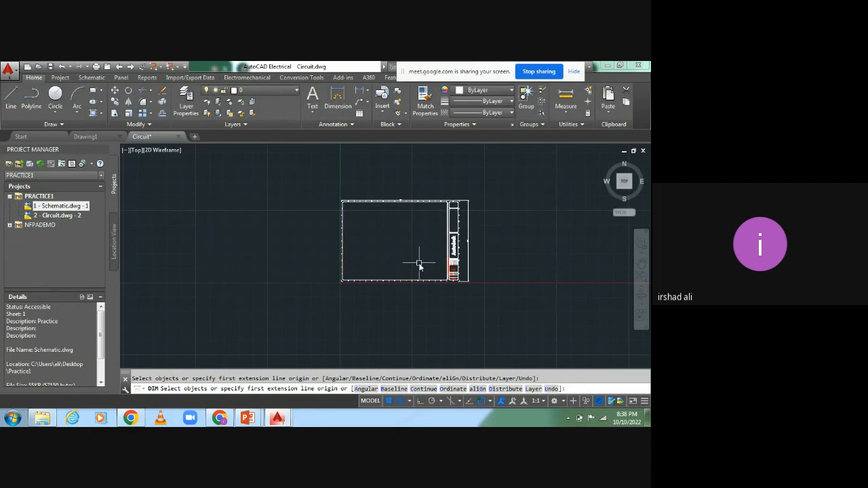
key(Escape)
double_click(50, 207)
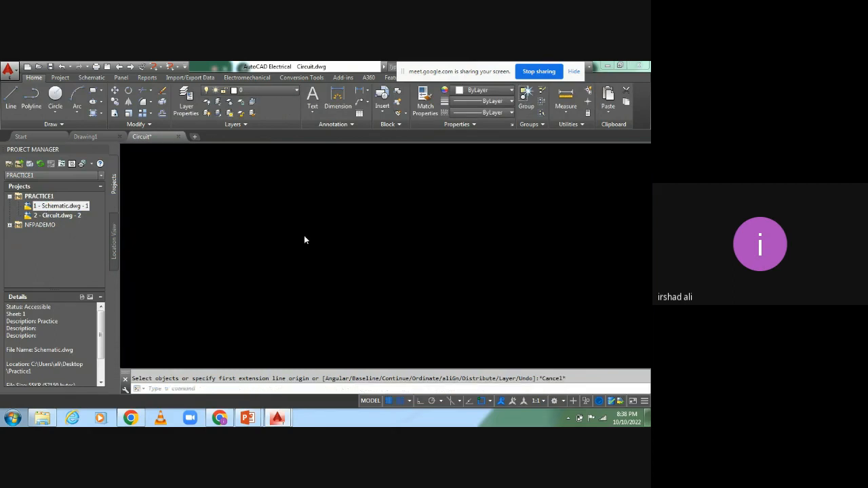
scroll(296, 243, down, 2)
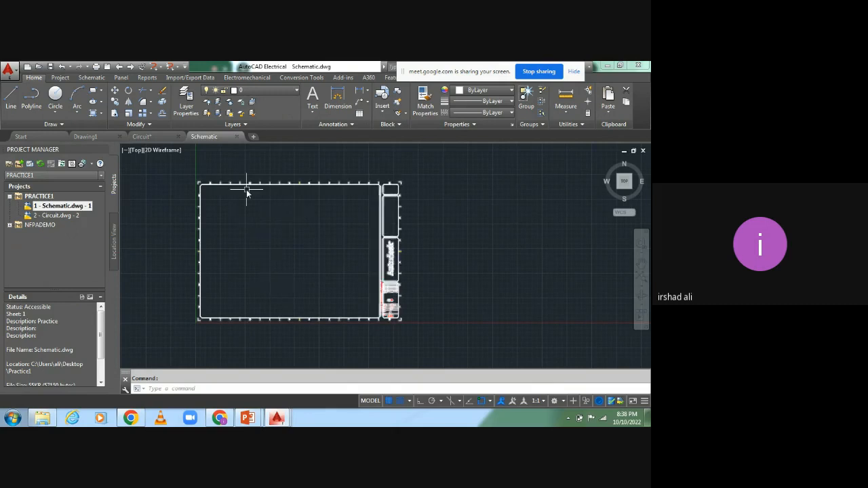
click(56, 207)
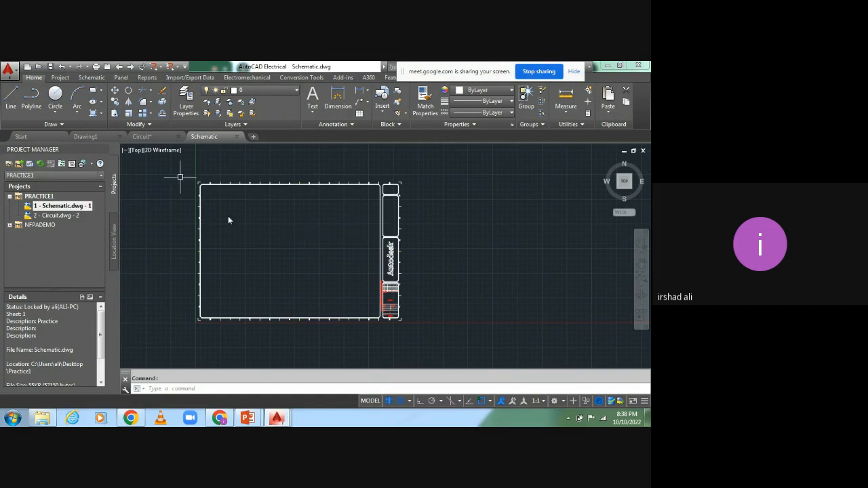
Draw a closed rectangular wire loop with the Wire command inside the Schematic drawing's sheet frame
click(61, 78)
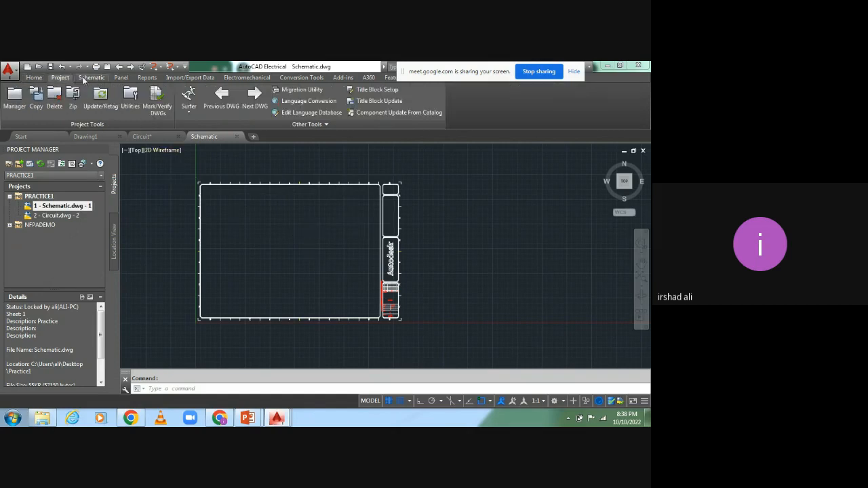
click(91, 78)
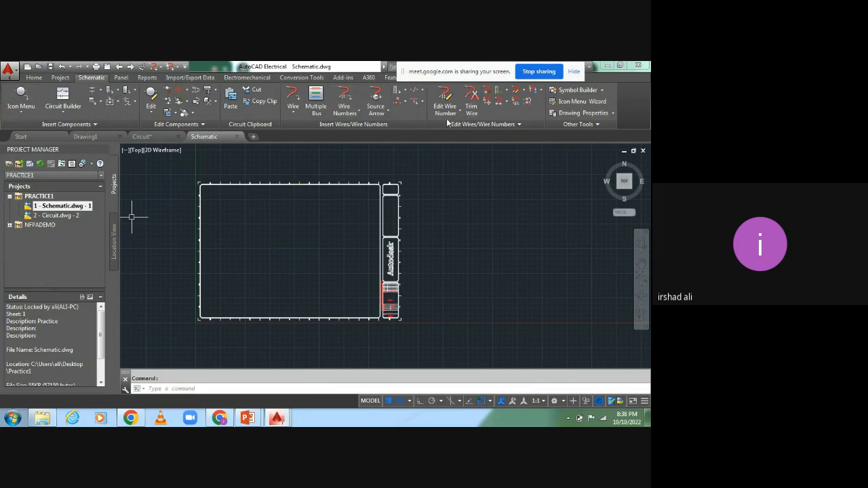
click(293, 115)
click(293, 97)
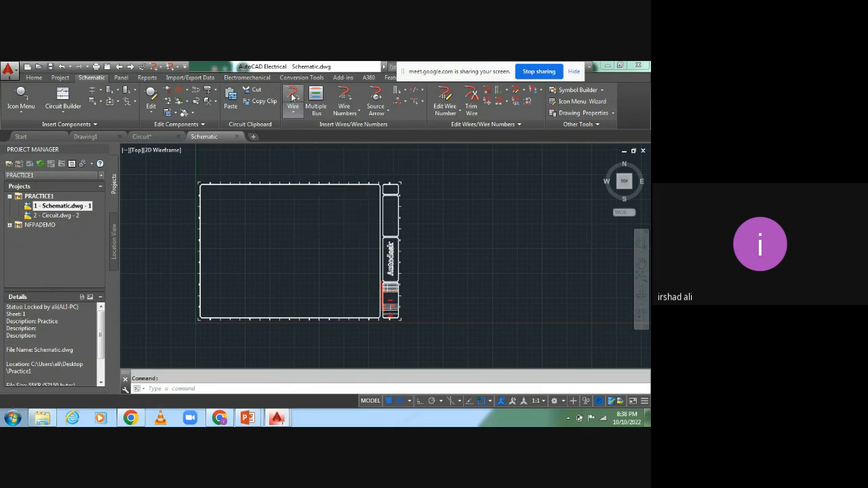
click(294, 99)
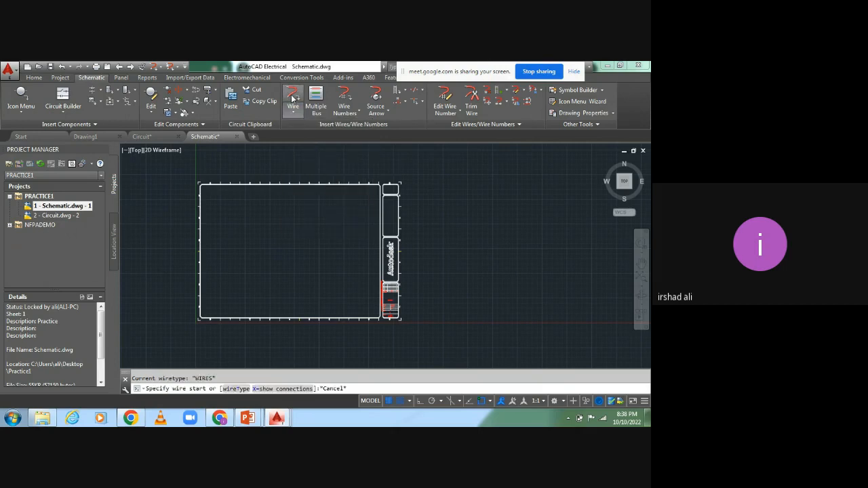
click(224, 214)
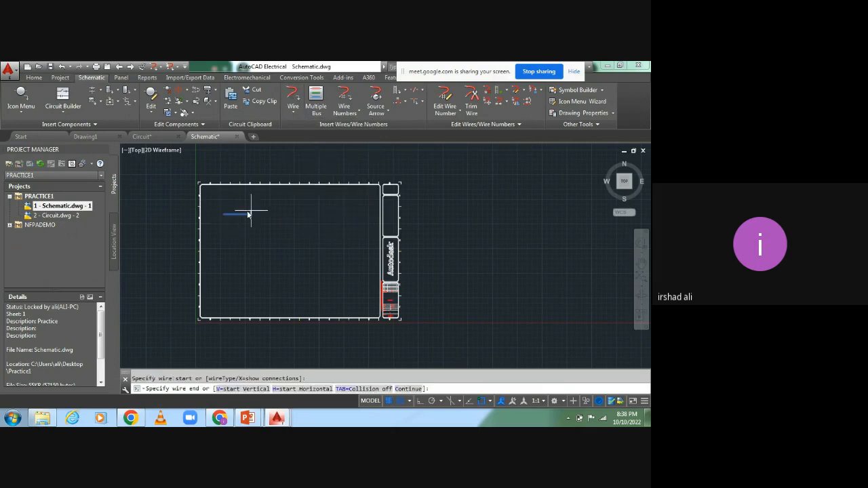
click(352, 286)
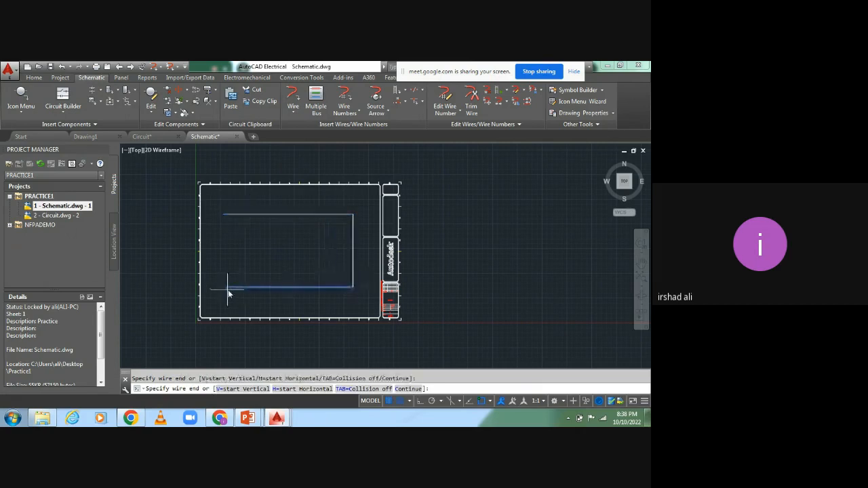
click(224, 215)
scroll(236, 232, down, 4)
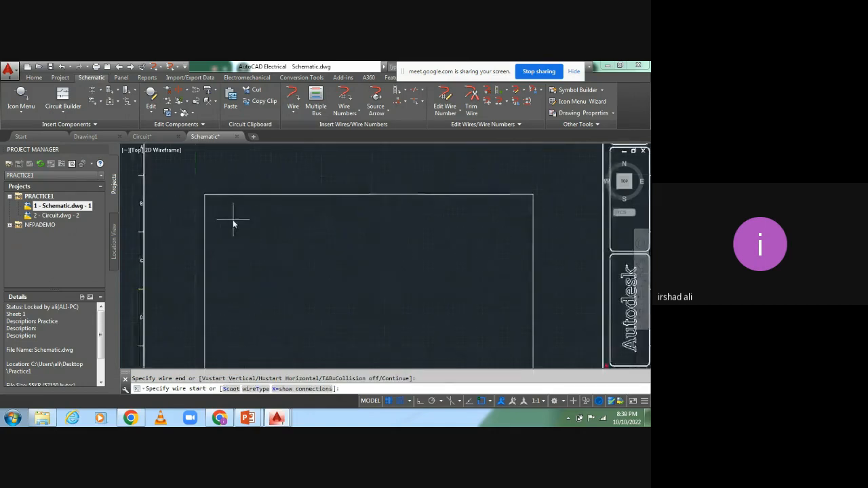
key(Escape)
scroll(246, 196, up, 1)
middle_click(318, 283)
middle_click(318, 282)
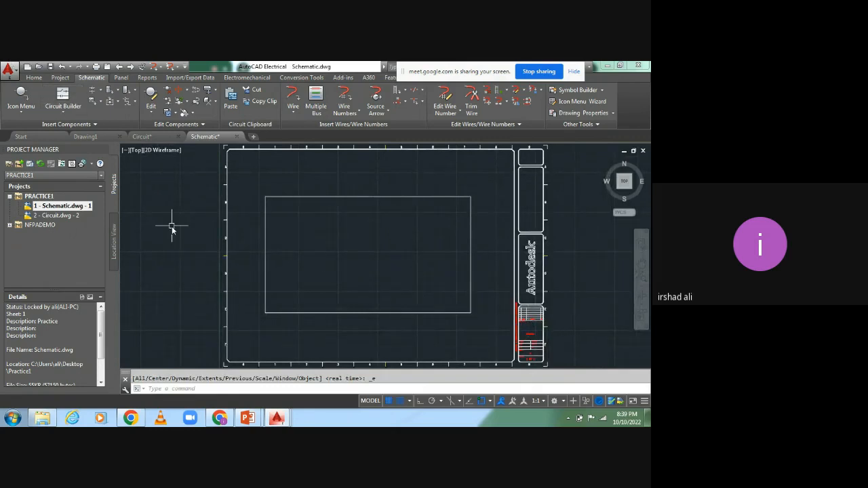
Examine the available methods for inserting schematic components, such as Icon Menu, Catalog Browser and Equipment List
click(23, 114)
click(23, 114)
click(24, 114)
click(23, 114)
click(23, 114)
click(23, 114)
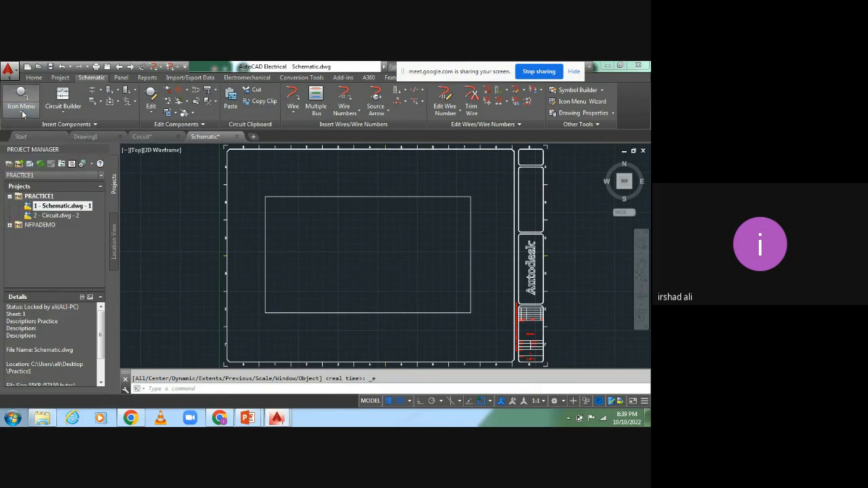
click(23, 114)
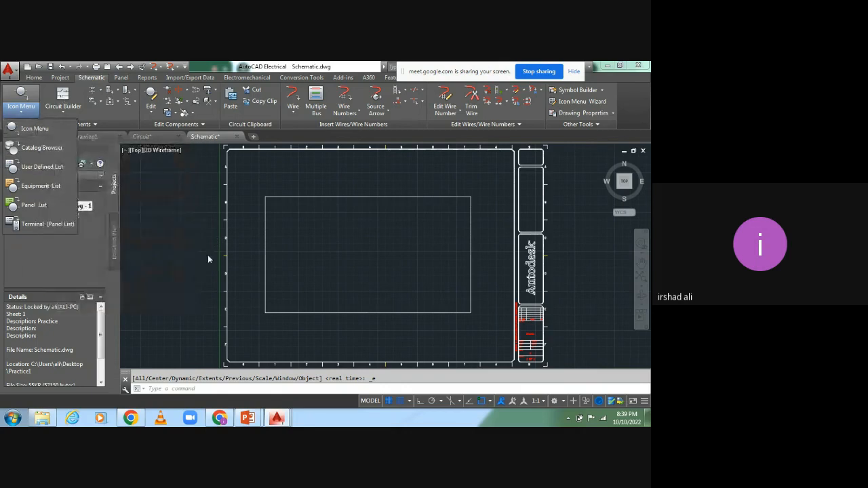
click(305, 179)
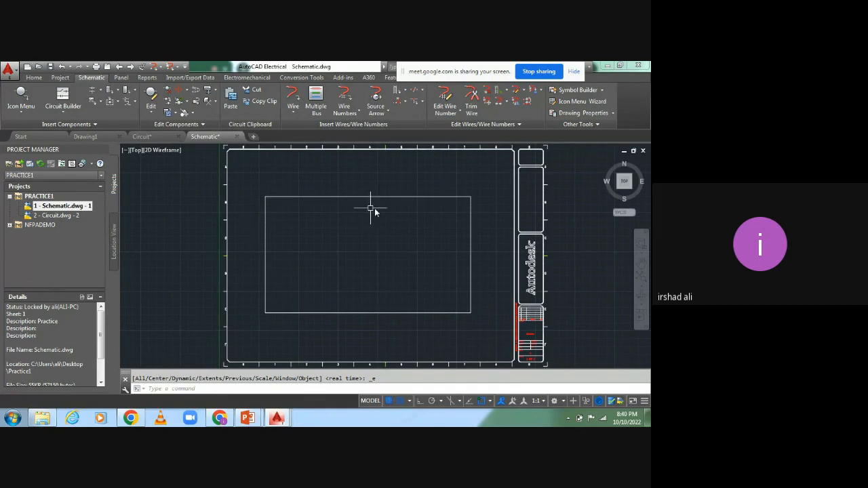
Start inserting a component through the IEC 60617 icon menu and check the schematic scale and the symbol category tree
click(21, 116)
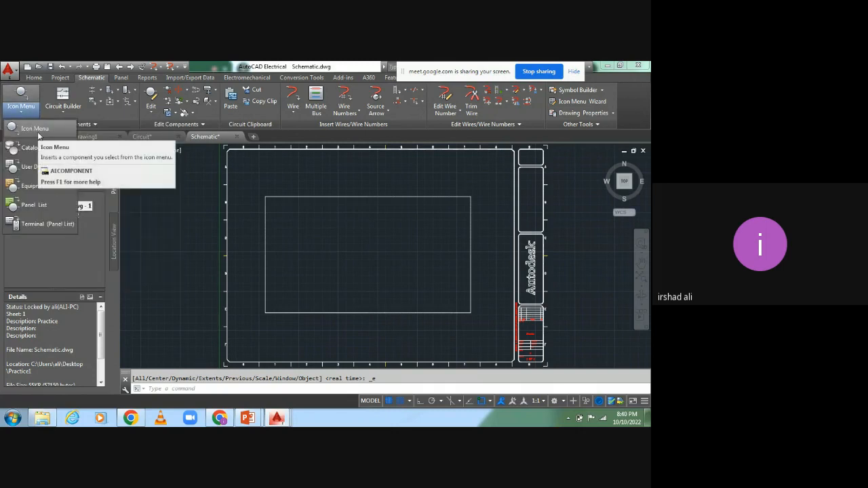
click(38, 135)
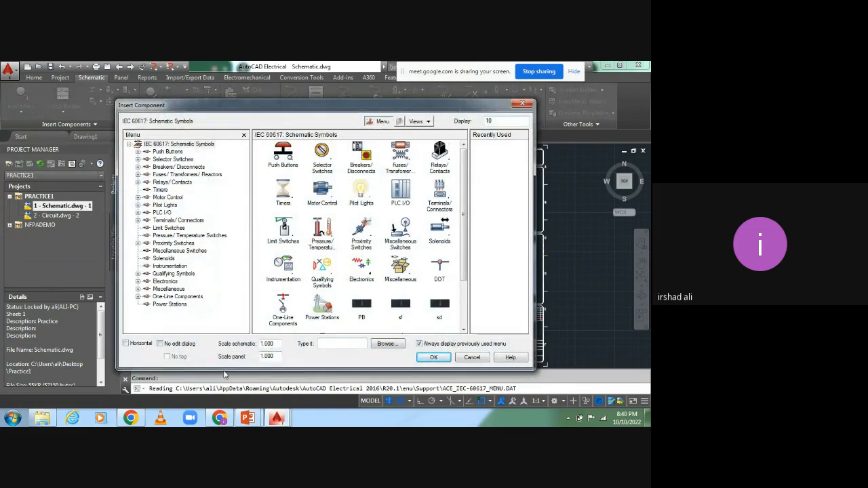
drag(276, 343, 259, 343)
click(277, 343)
click(128, 146)
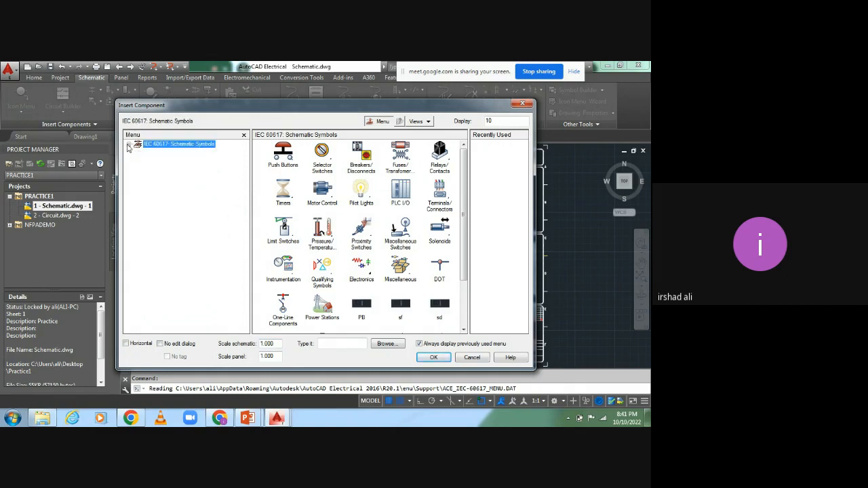
click(129, 146)
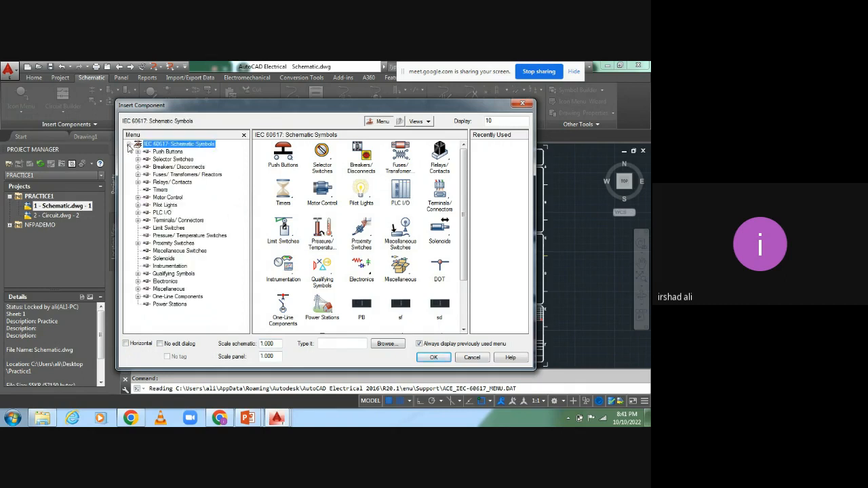
Look through the symbols in the Push Buttons and Miscellaneous Switches categories
click(166, 152)
click(289, 154)
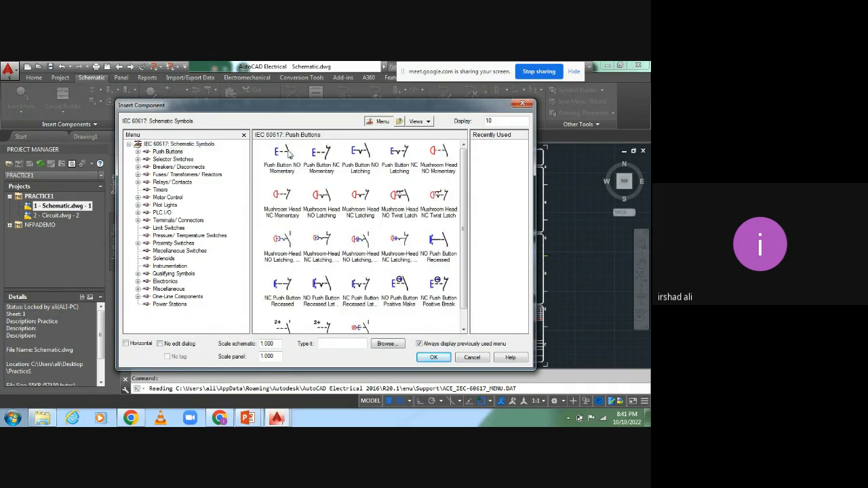
click(173, 144)
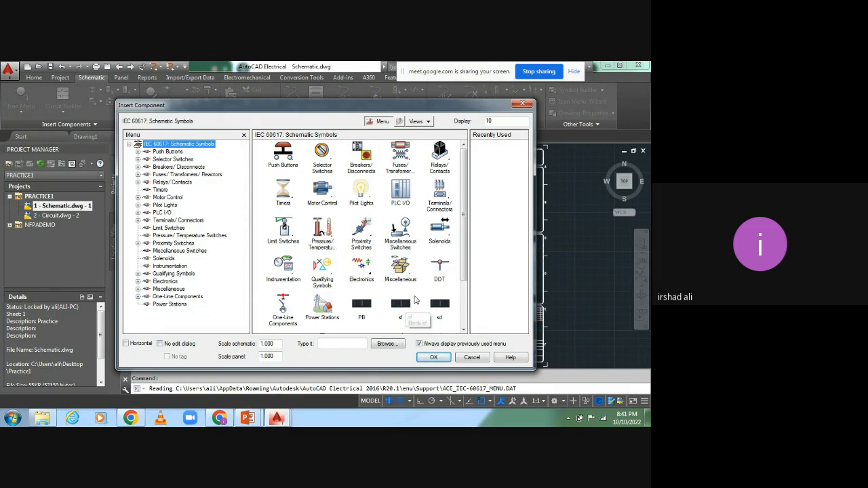
click(402, 245)
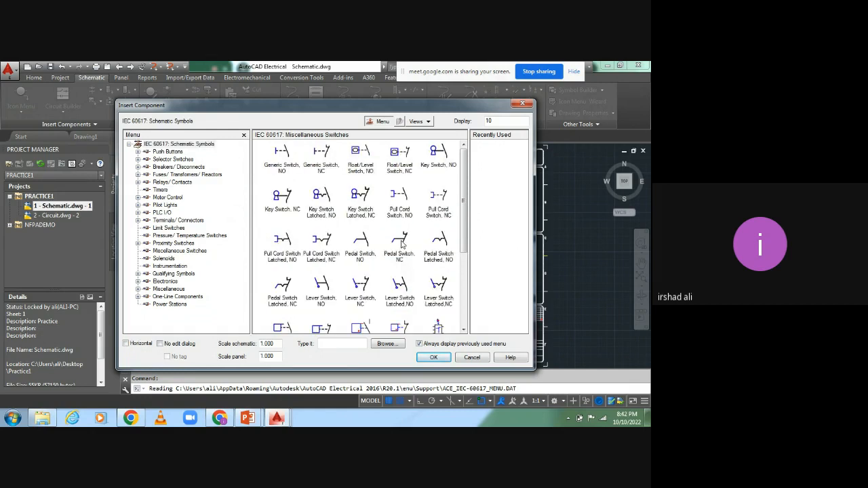
drag(463, 205, 463, 275)
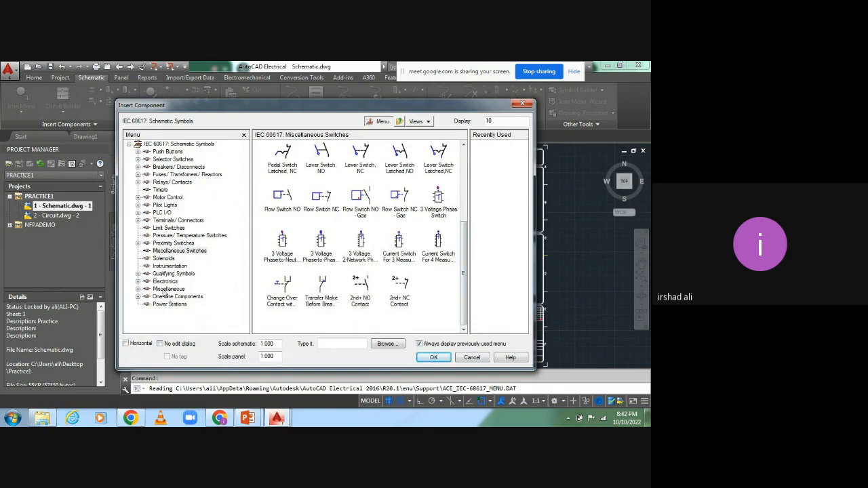
Insert the Battery symbol from the Miscellaneous category on the left vertical wire of the loop
click(166, 290)
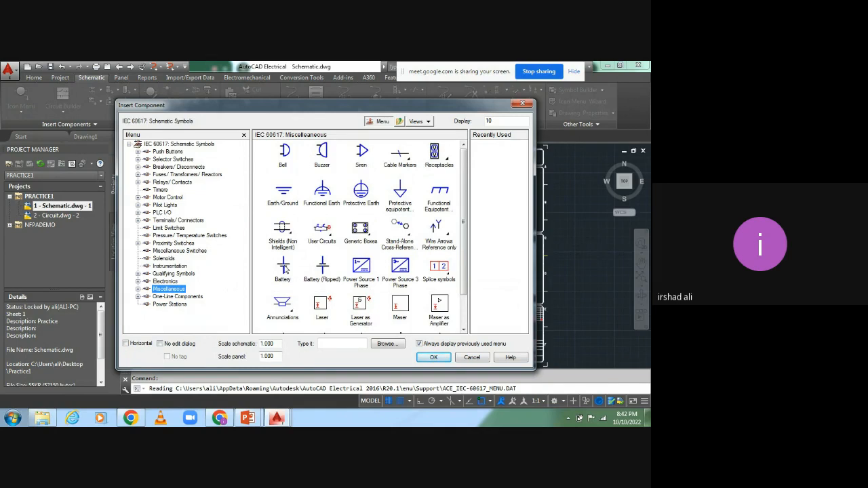
click(284, 268)
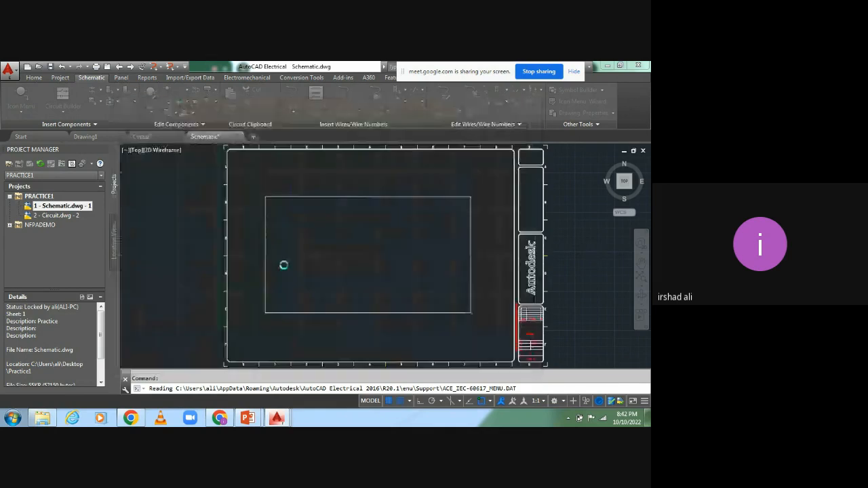
scroll(271, 253, up, 5)
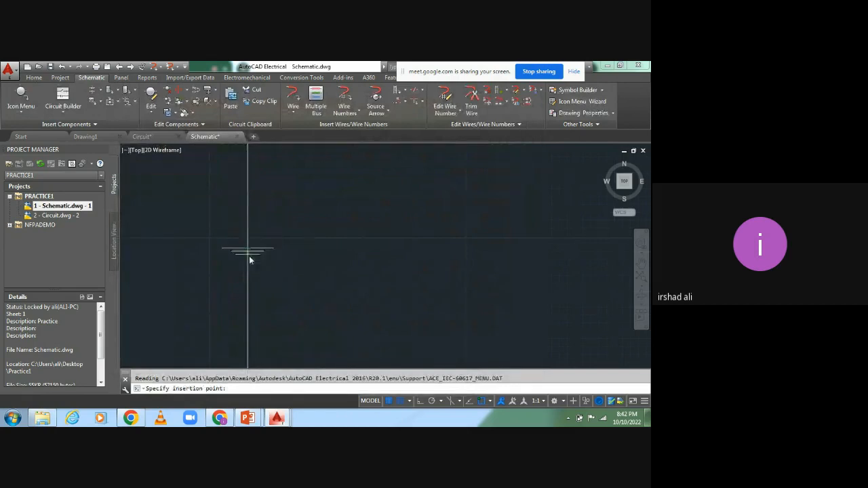
click(248, 252)
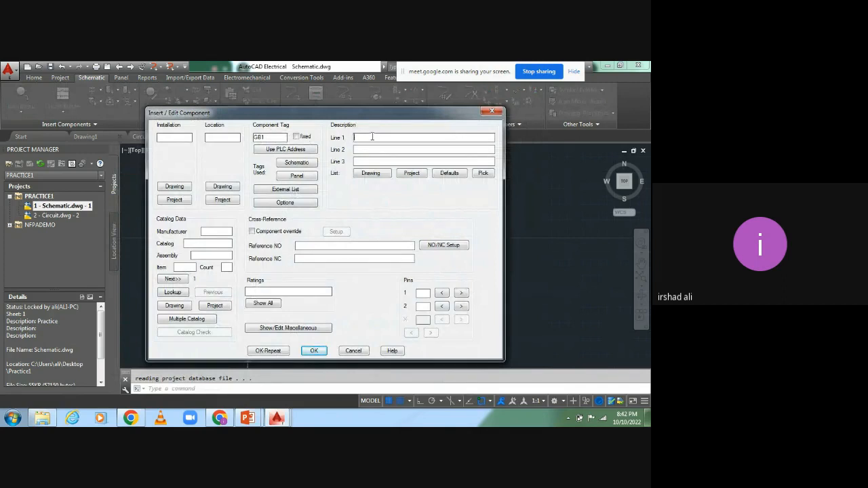
Describe the battery as BATTERY and set its pins to +24V and 0V
text(Battery)
click(423, 293)
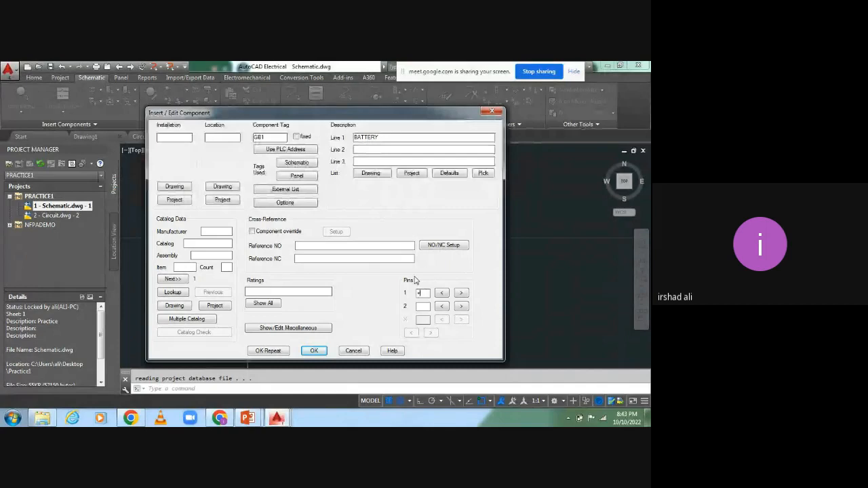
text(24)
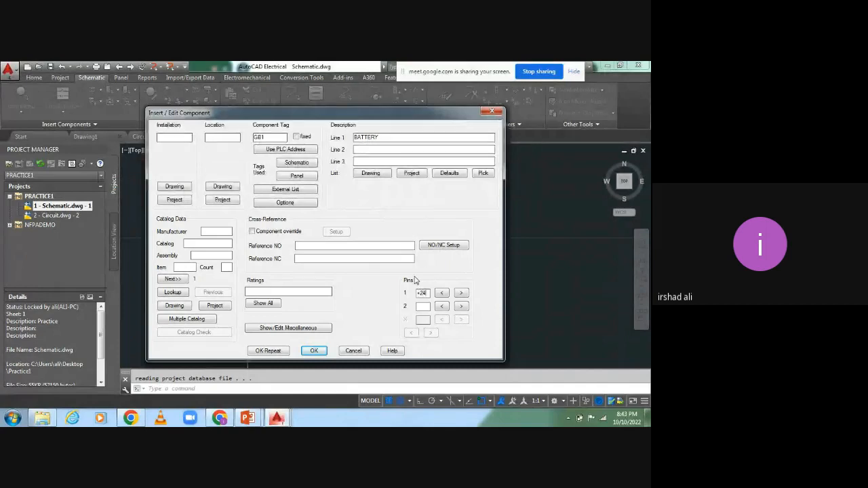
text(V)
text(0)
text(V)
click(314, 351)
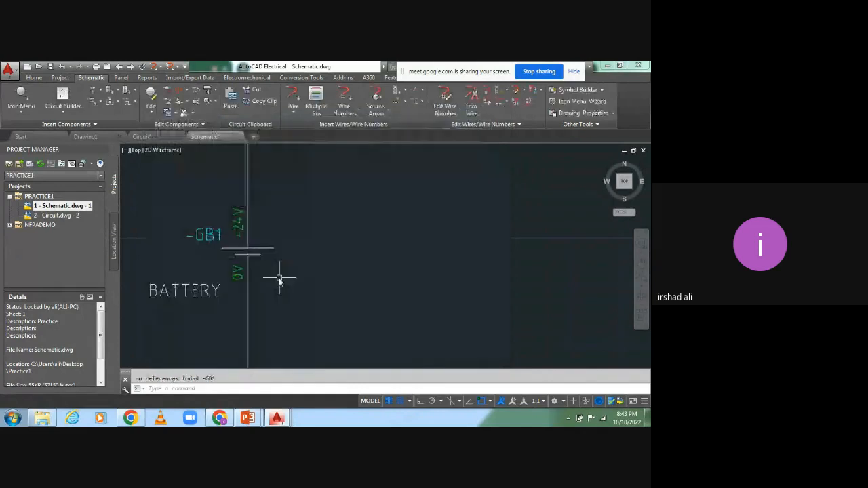
scroll(280, 279, up, 2)
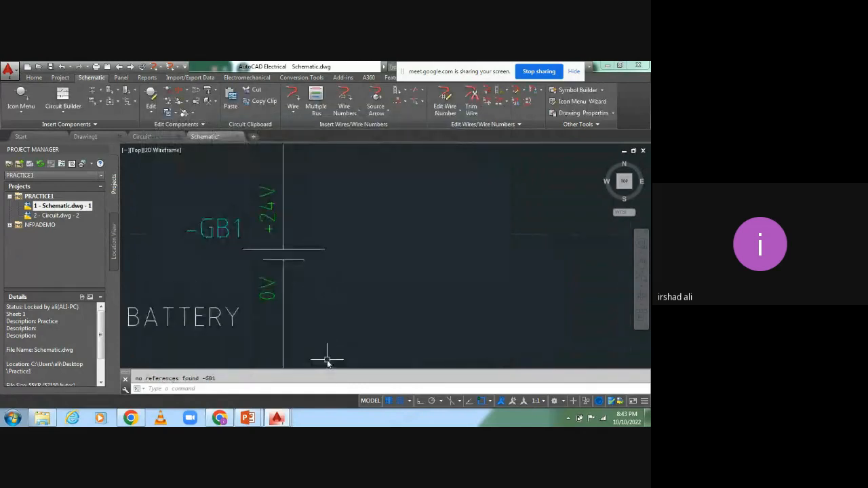
scroll(314, 246, down, 6)
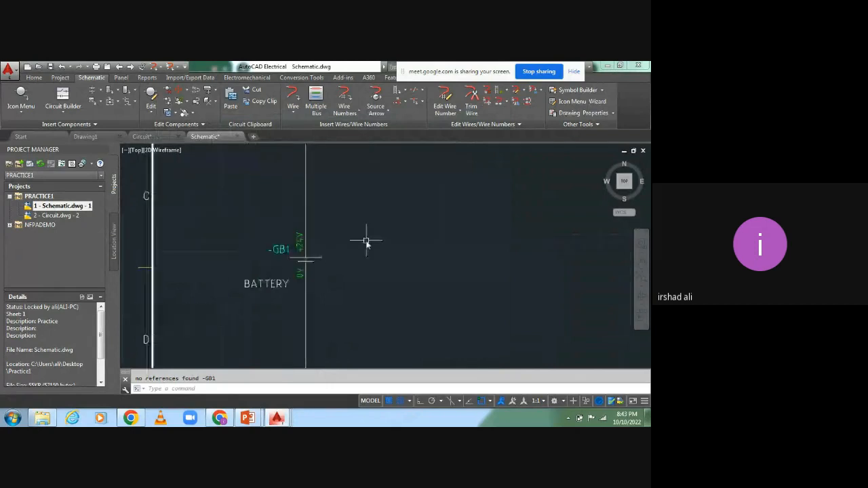
middle_drag(359, 325, 277, 267)
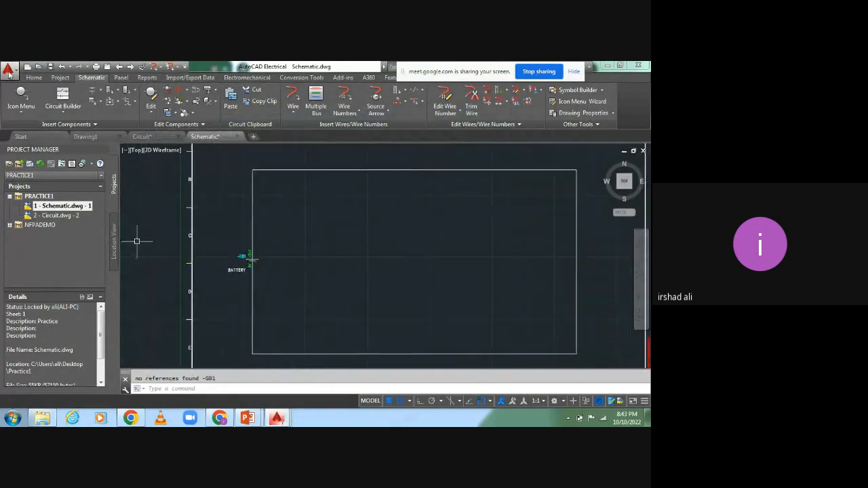
Insert a Push Button NO Momentary symbol on the upper horizontal wire of the loop
click(24, 113)
click(47, 129)
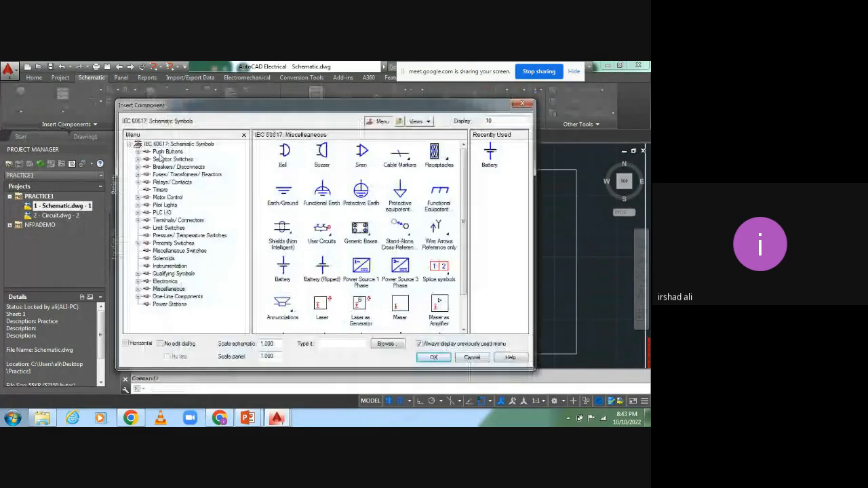
click(164, 152)
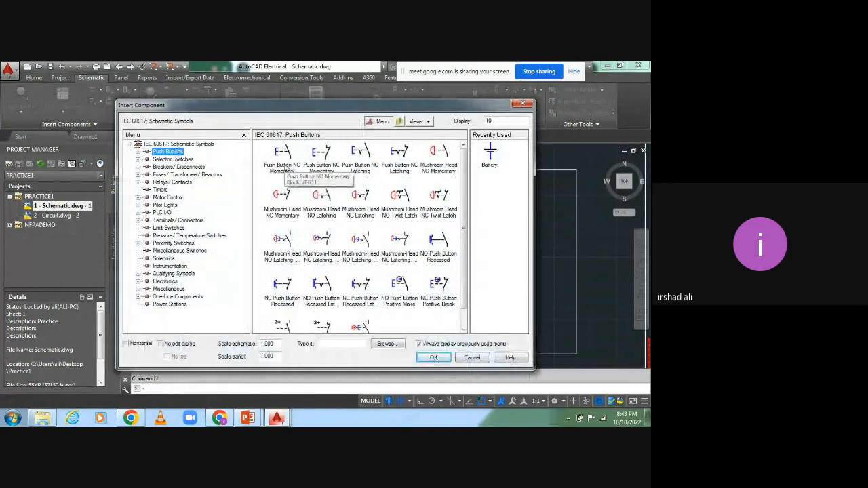
double_click(287, 168)
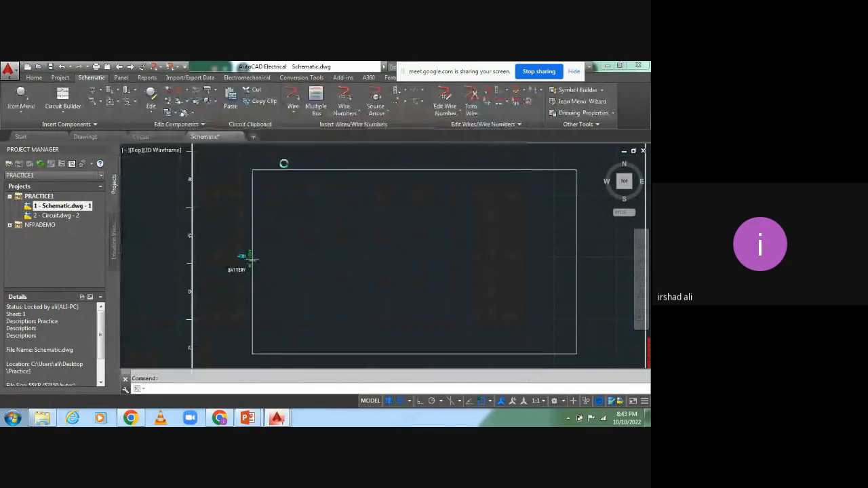
scroll(383, 175, up, 2)
click(382, 171)
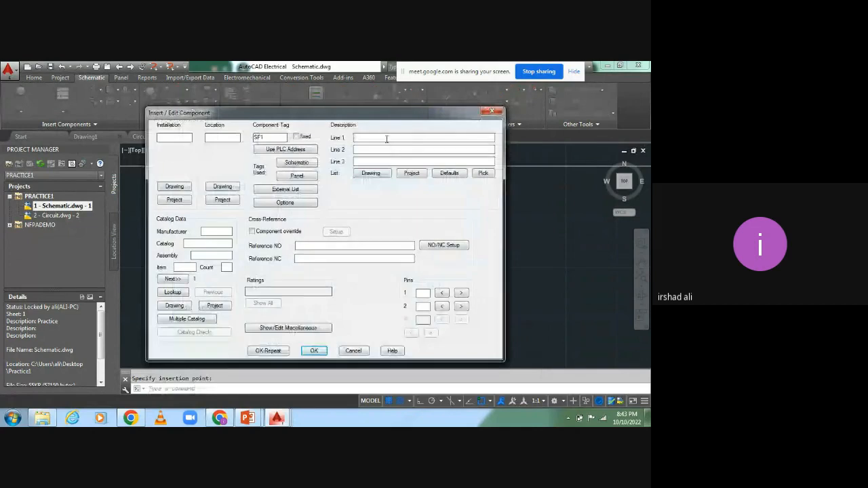
Describe the push button as Start Button over two description lines and set its pins to 1 and 2
text(Start)
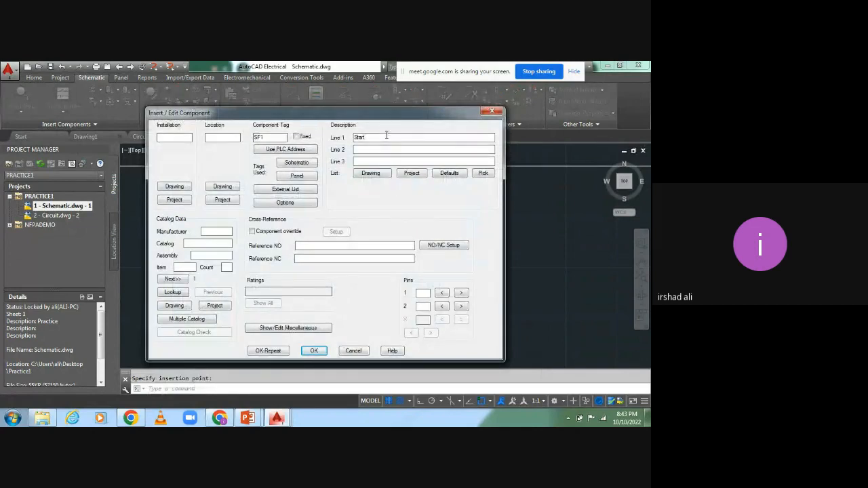
click(364, 149)
text(Button)
click(383, 160)
click(421, 295)
text(1)
click(425, 307)
text(2)
click(314, 352)
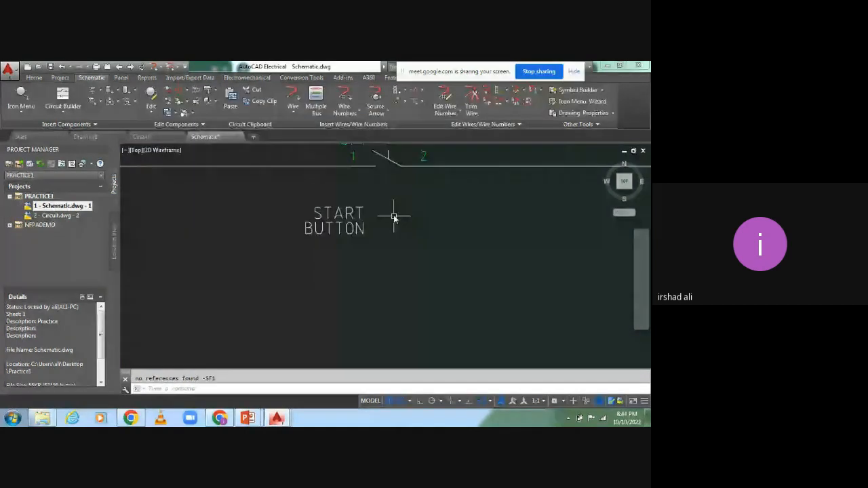
scroll(394, 217, down, 5)
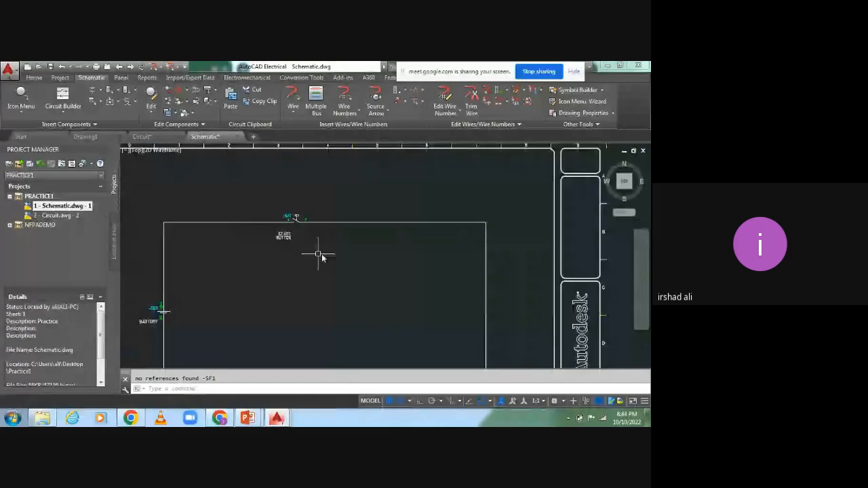
scroll(294, 245, up, 3)
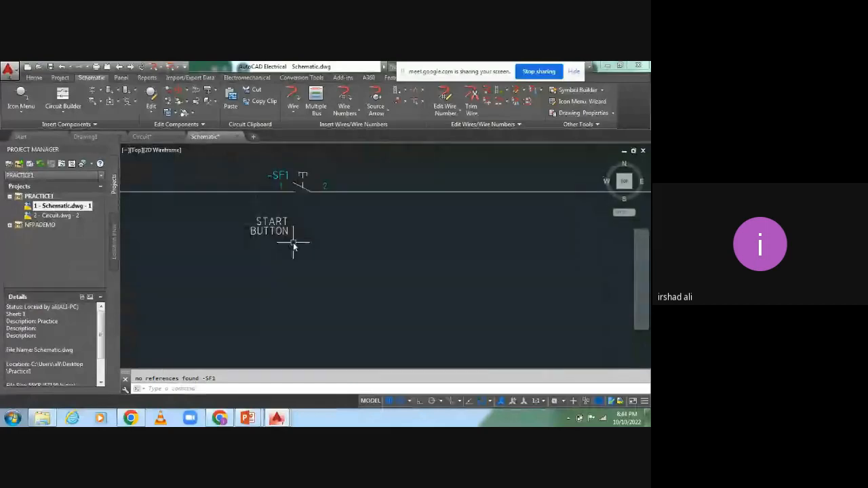
middle_drag(512, 248, 364, 246)
scroll(403, 256, down, 5)
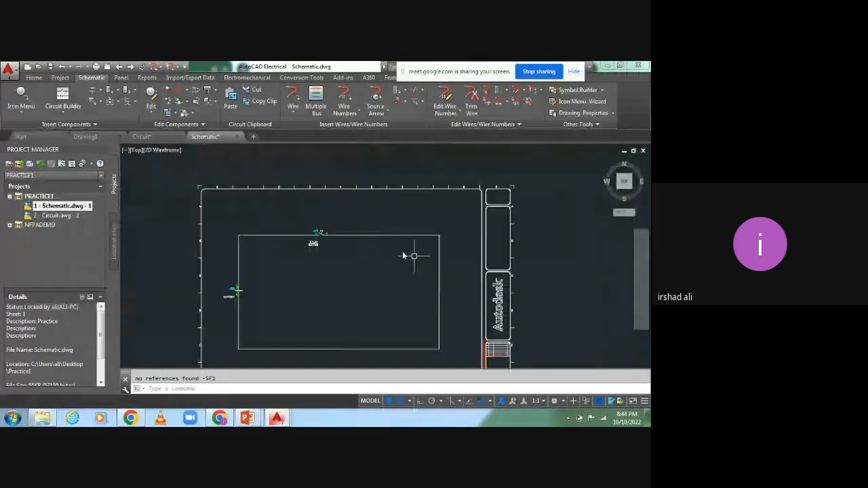
Insert a Green Light from the standard pilot lights on the right vertical wire of the loop
click(23, 111)
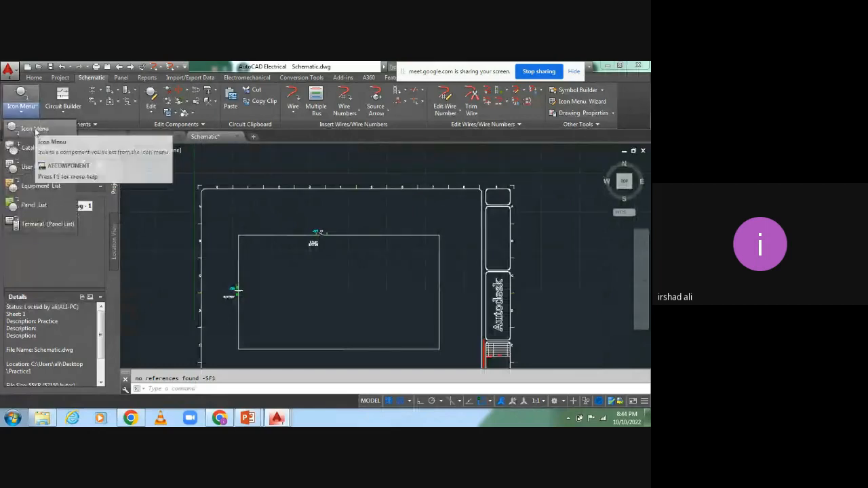
click(36, 132)
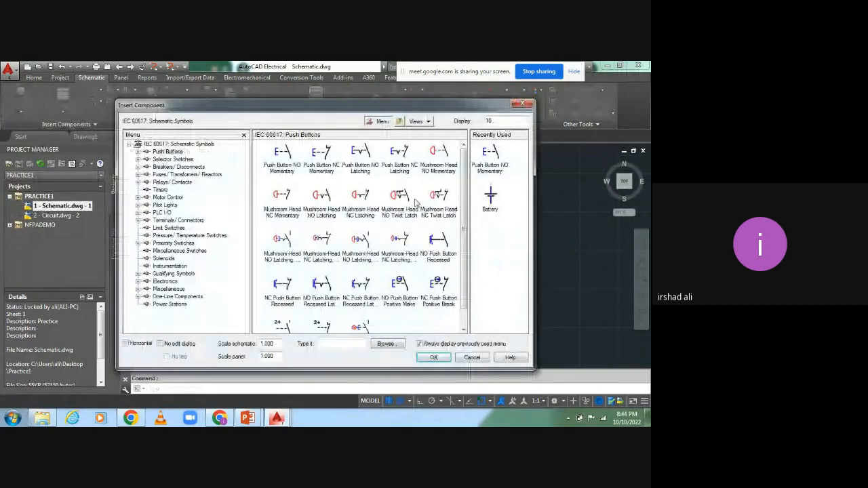
click(179, 144)
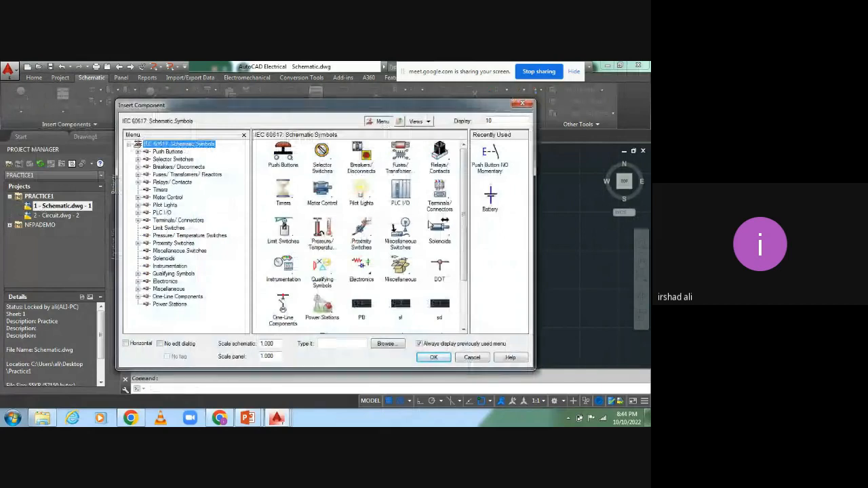
click(360, 194)
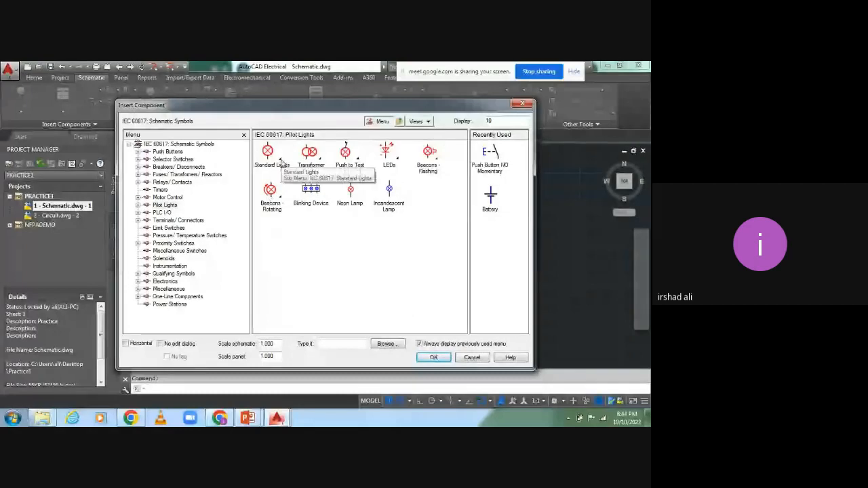
click(284, 167)
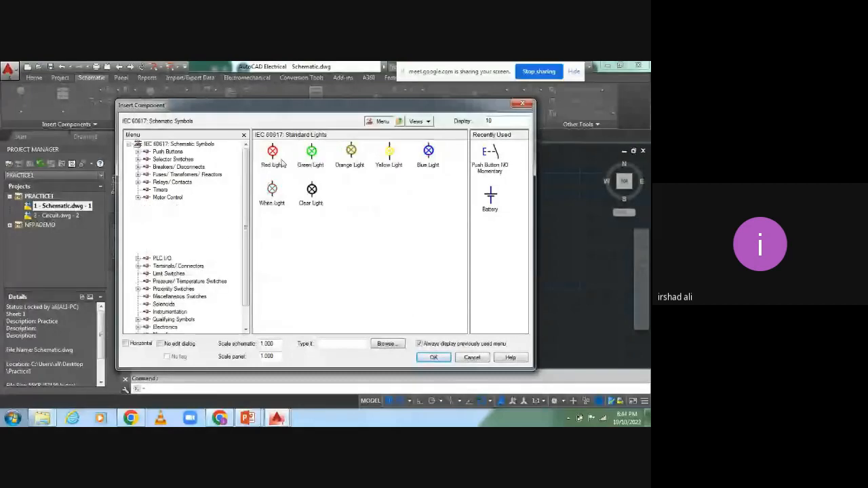
click(339, 156)
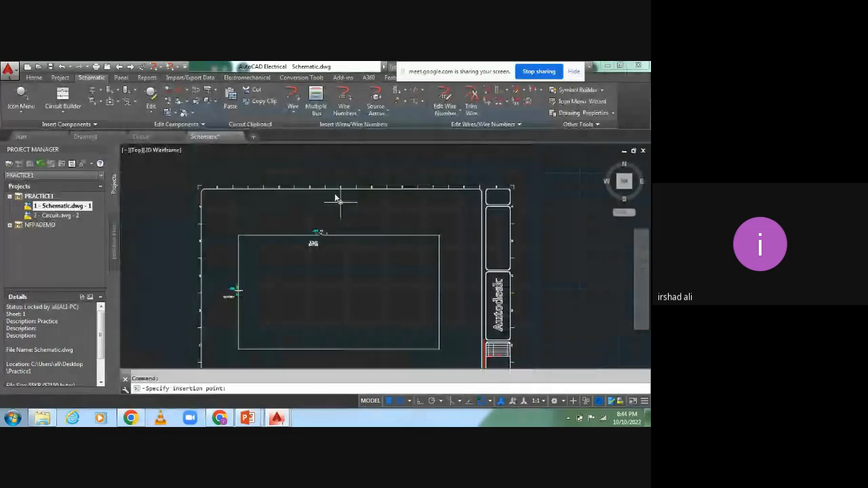
click(335, 199)
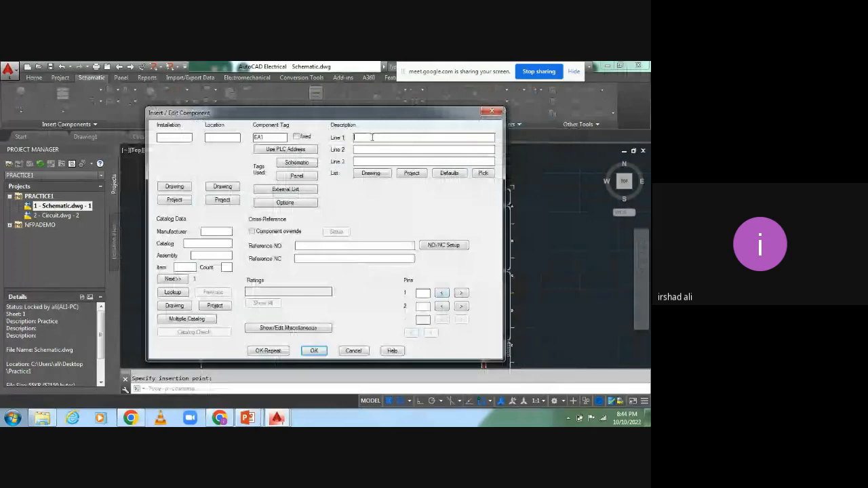
Describe the light as Green Lamp over two description lines and set its pins to 1 and 2
text(Green)
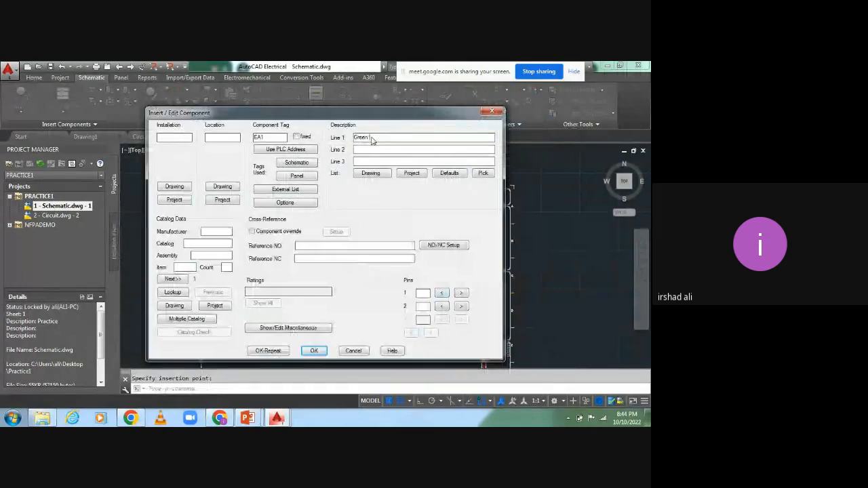
text( la)
key(BackSpace)
key(BackSpace)
key(BackSpace)
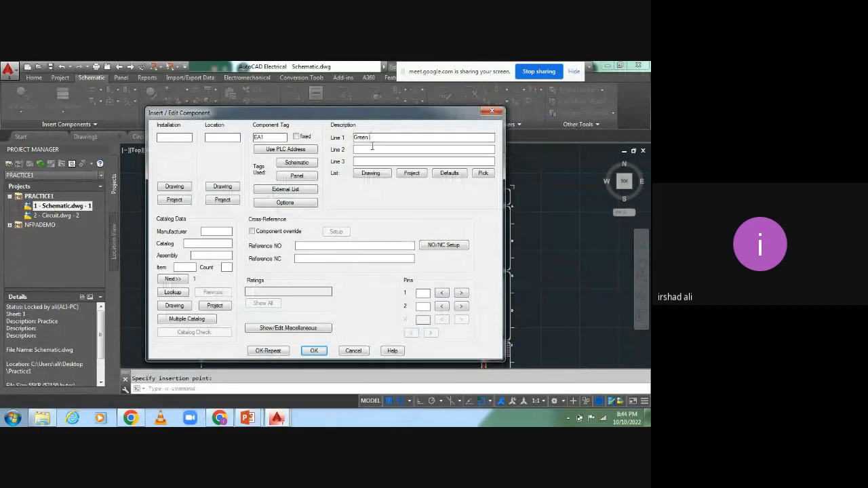
click(372, 149)
text(Lamp)
click(423, 294)
text(1)
click(424, 307)
text(2)
click(314, 351)
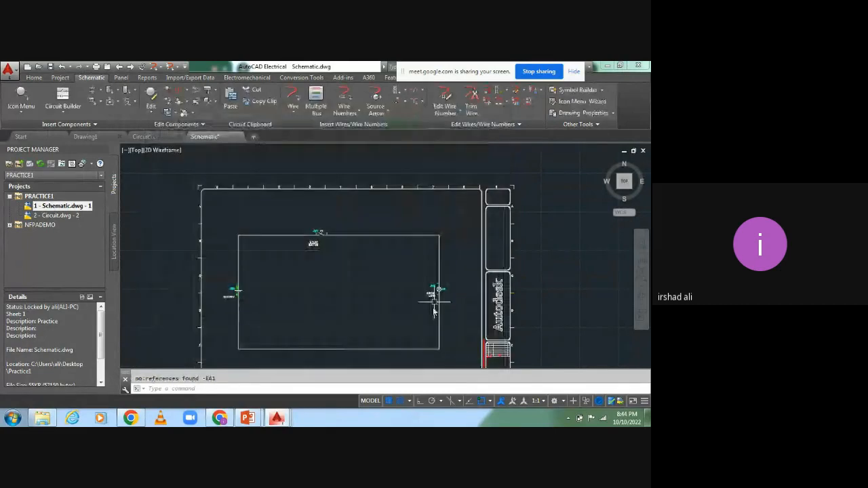
Examine the green lamp, battery and start button symbols and their connections to the wire loop
scroll(434, 309, up, 5)
scroll(439, 231, up, 3)
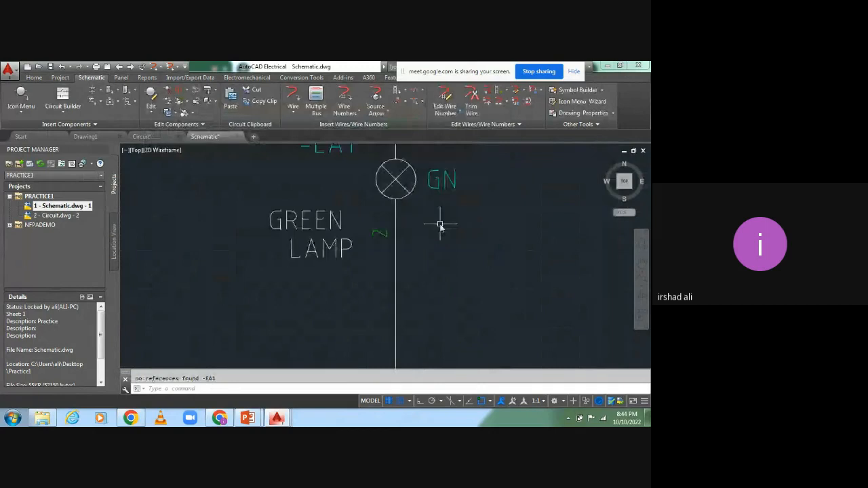
scroll(439, 227, down, 5)
scroll(432, 331, down, 4)
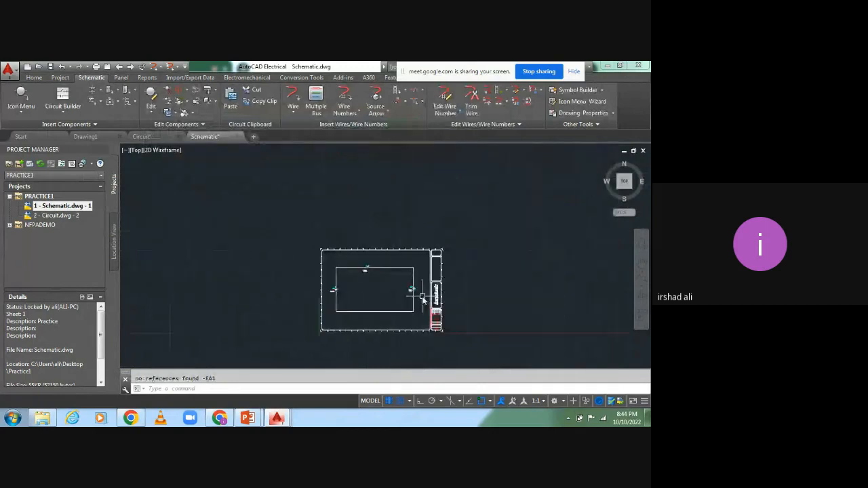
middle_drag(359, 286, 406, 263)
scroll(405, 266, up, 5)
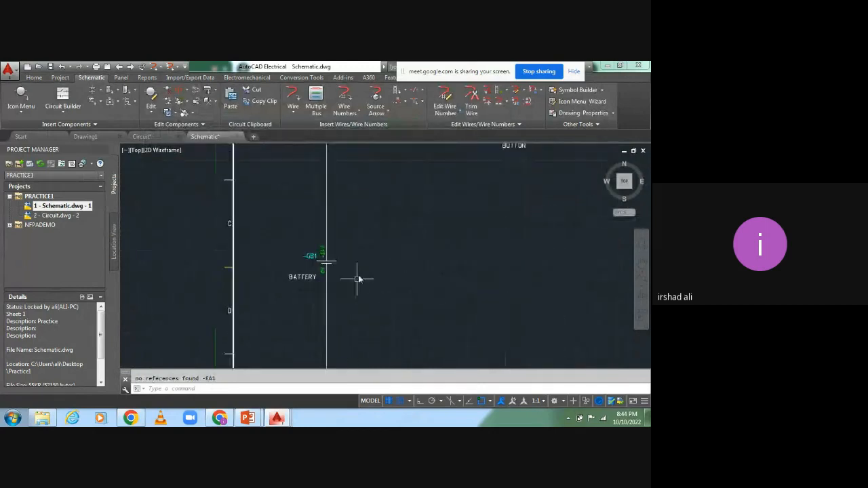
scroll(336, 268, up, 1)
scroll(333, 264, up, 3)
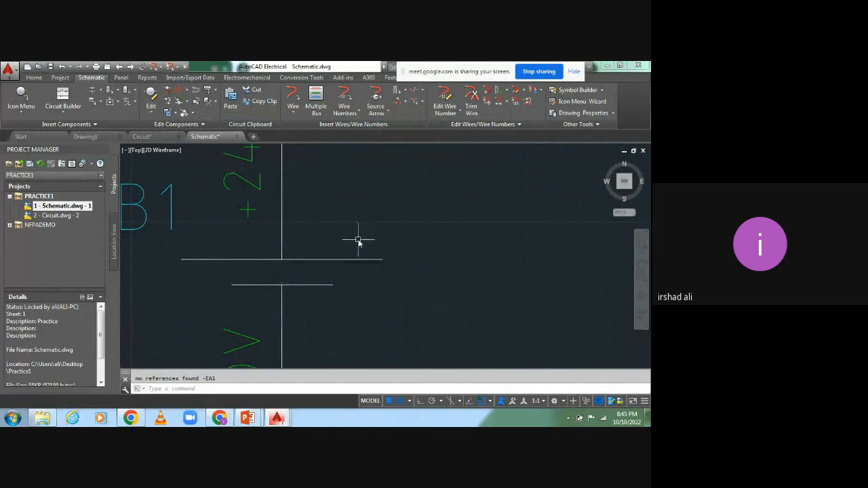
scroll(355, 246, down, 3)
scroll(407, 271, down, 2)
mouse_move(438, 287)
middle_down()
mouse_move(402, 301)
mouse_move(358, 294)
middle_up()
scroll(386, 285, down, 5)
scroll(362, 277, up, 1)
scroll(399, 230, up, 6)
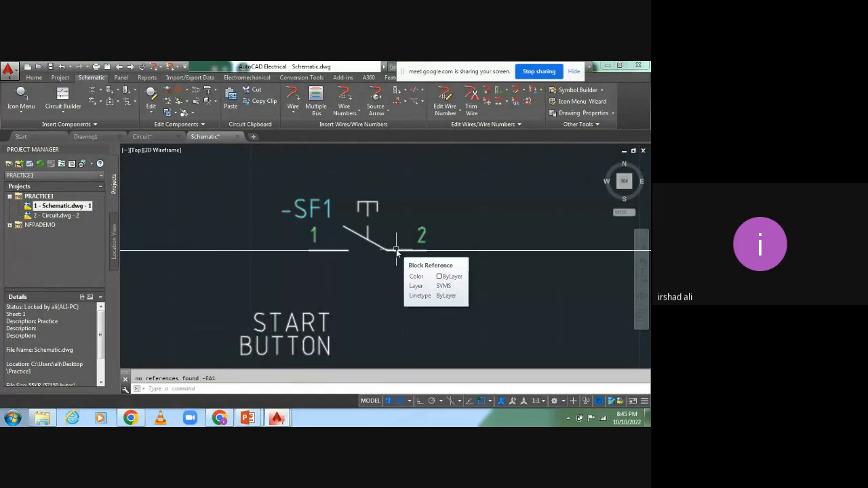
scroll(396, 252, down, 5)
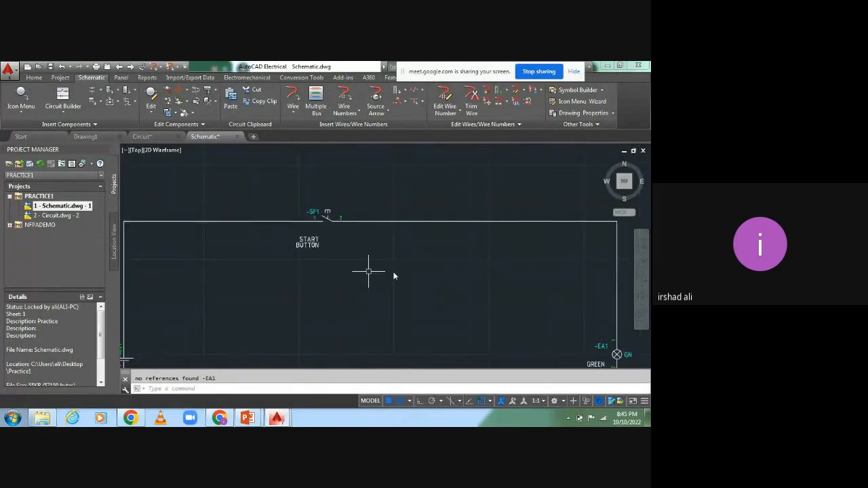
Switch to the Google Meet call to check on the participants and return to the Schematic drawing
middle_drag(520, 306, 508, 269)
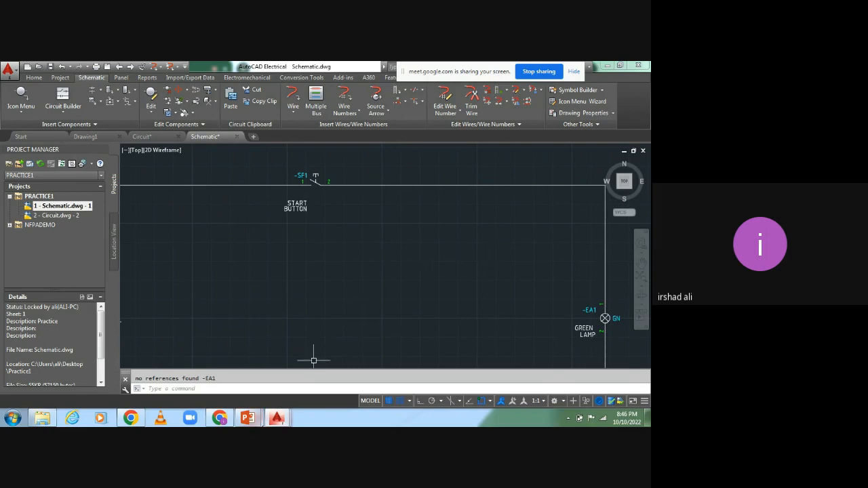
click(221, 418)
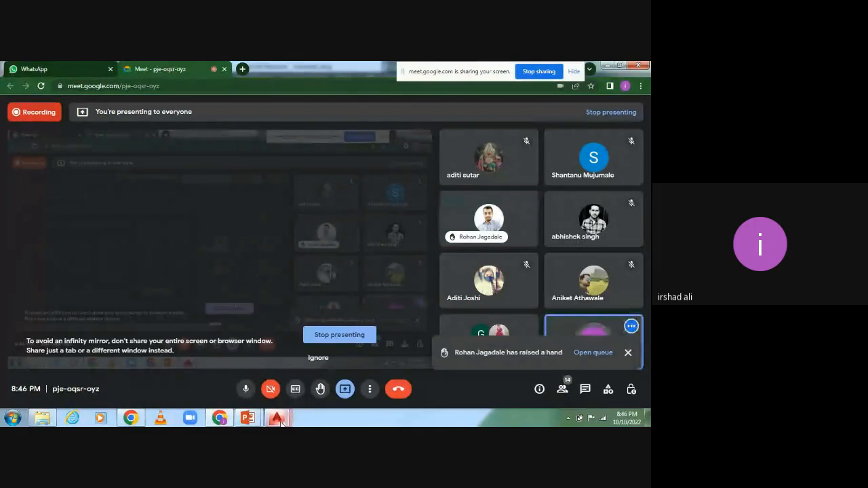
mouse_move(280, 420)
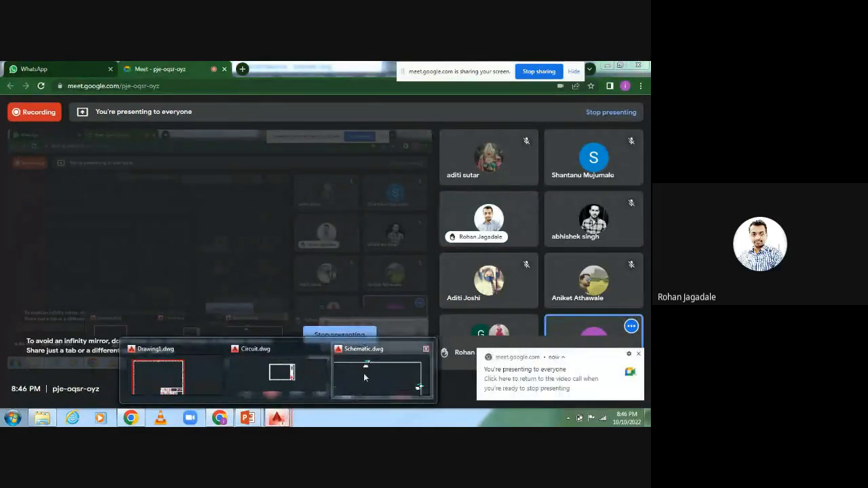
click(365, 373)
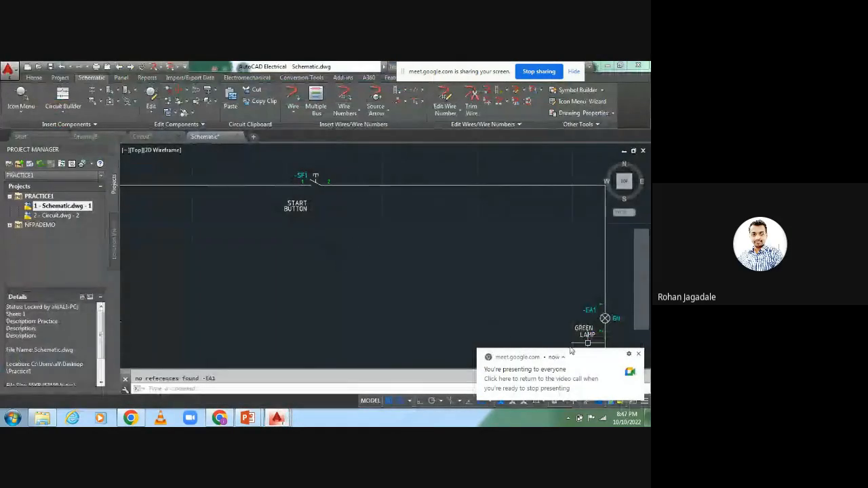
click(388, 271)
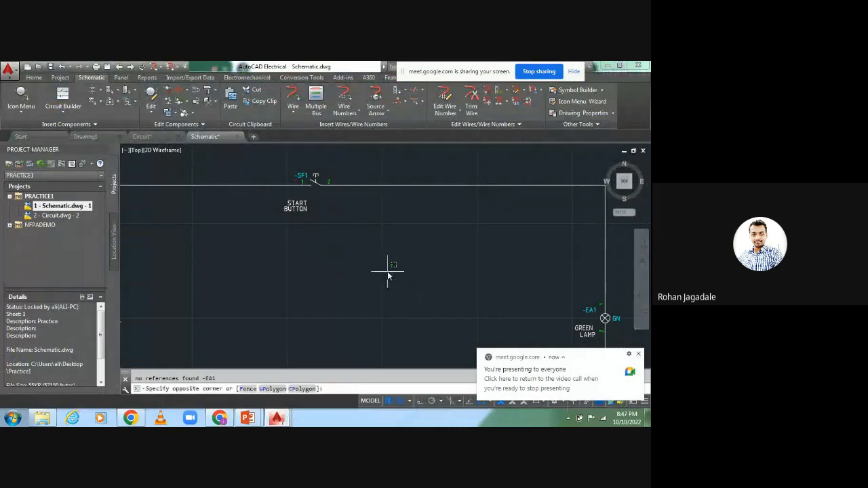
scroll(389, 275, down, 4)
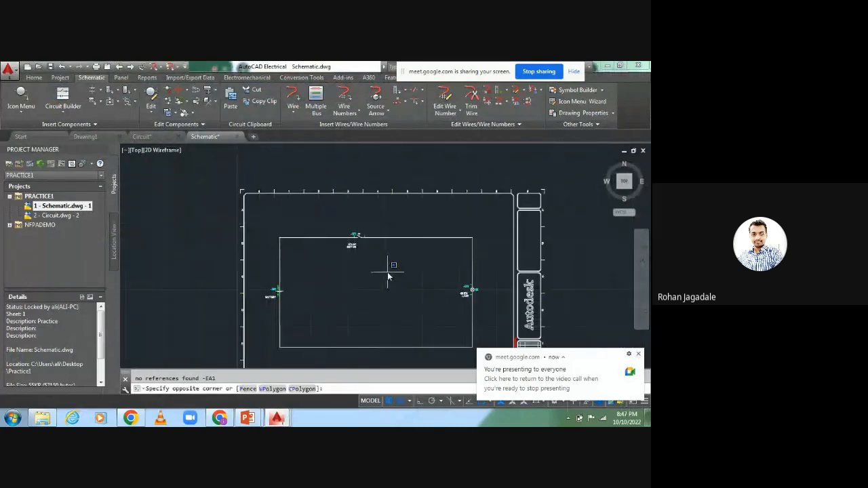
click(348, 286)
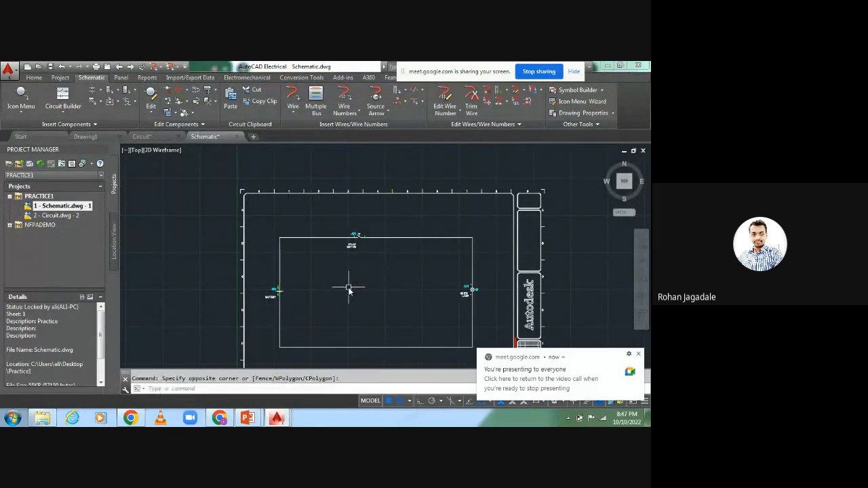
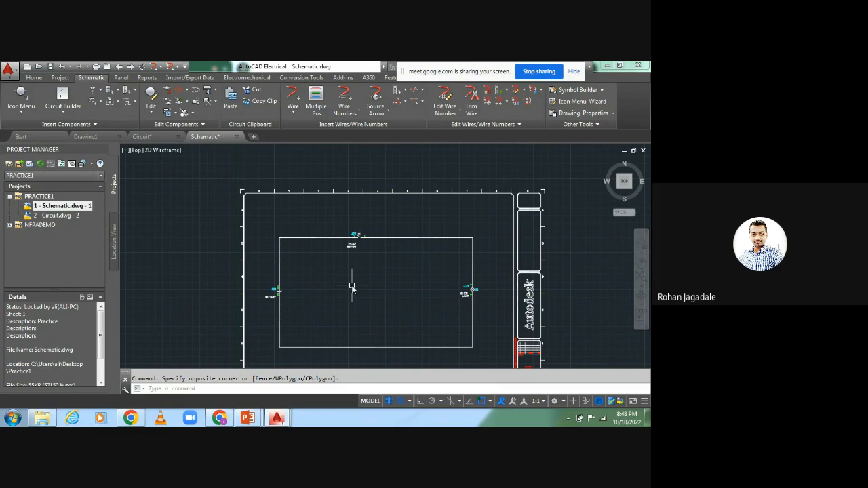
scroll(319, 243, up, 5)
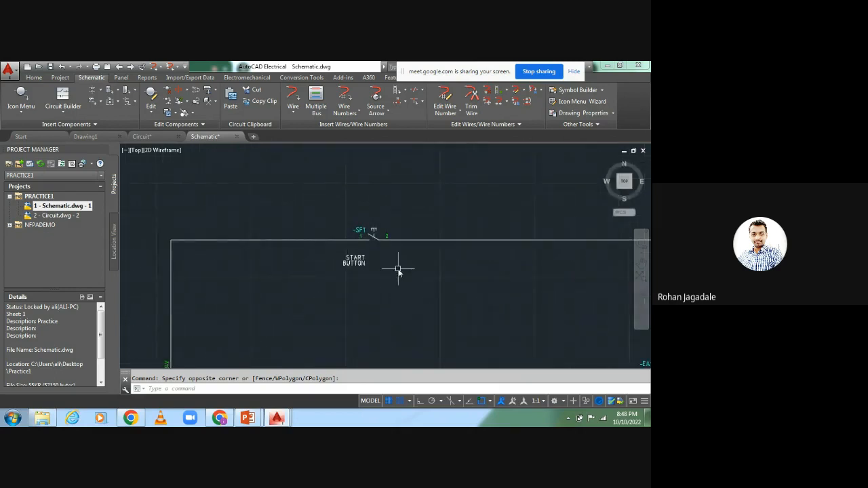
scroll(384, 263, up, 2)
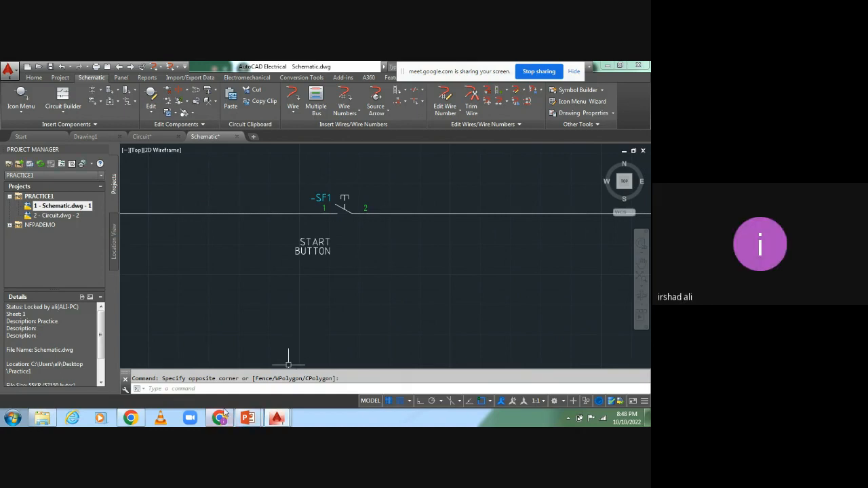
Switch to the PowerPoint presentation, highlight the first three Electrical CAD topics one by one, and return to the Schematic drawing
mouse_move(238, 409)
click(199, 368)
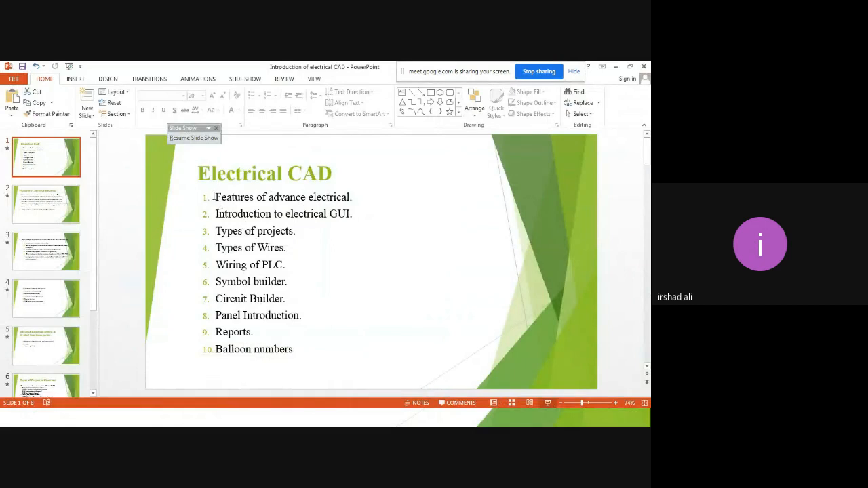
drag(215, 199, 353, 201)
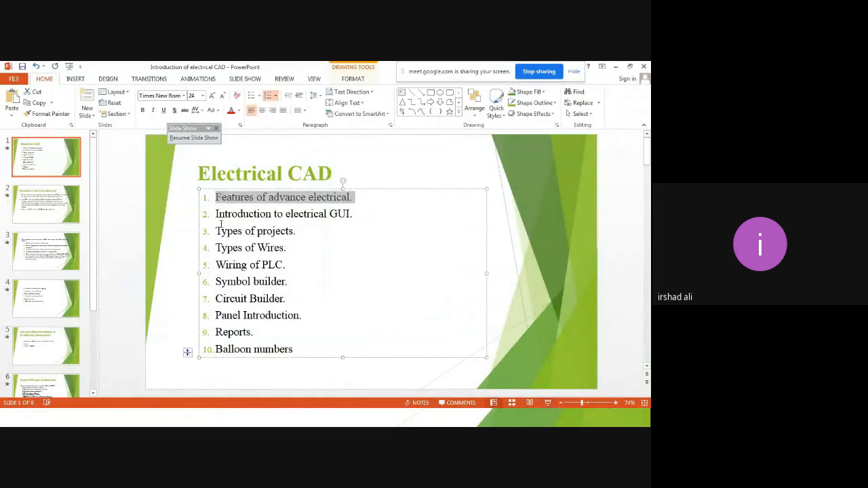
drag(216, 214, 383, 212)
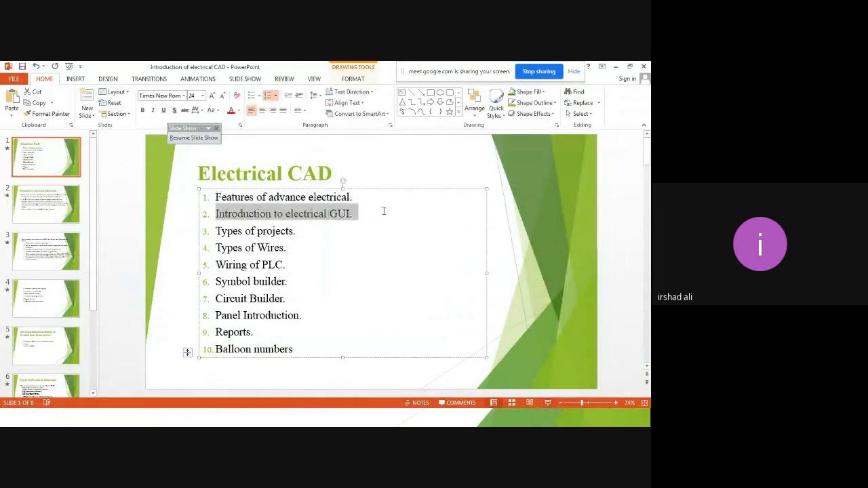
click(218, 232)
drag(218, 232, 299, 232)
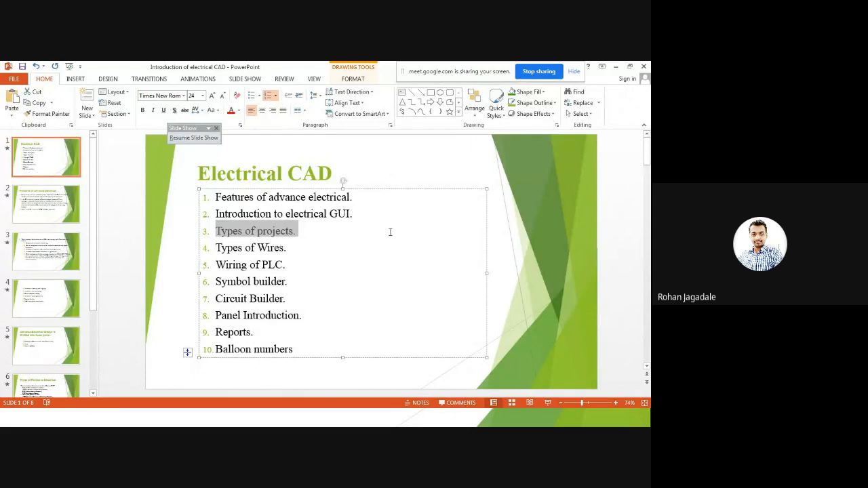
click(614, 66)
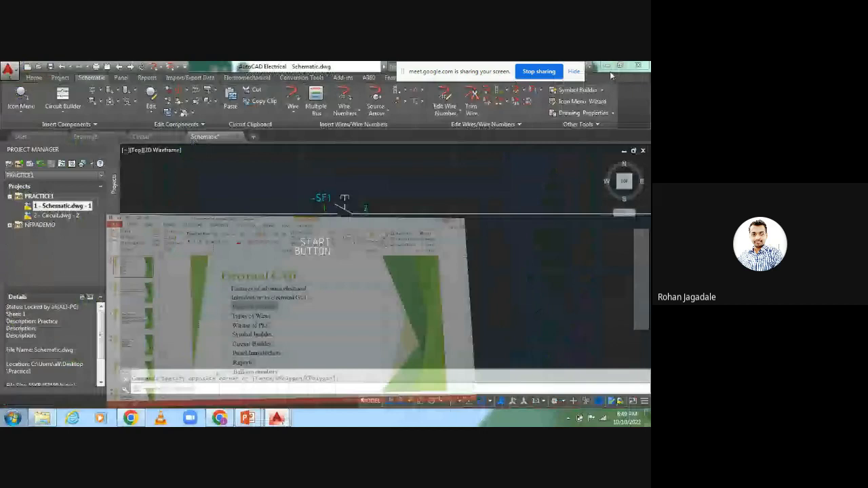
scroll(410, 251, down, 2)
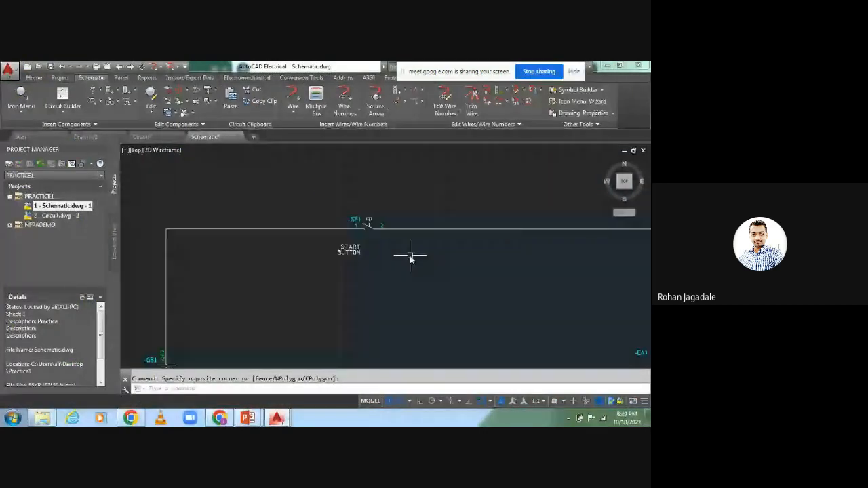
middle_drag(410, 256, 371, 240)
scroll(371, 242, down, 2)
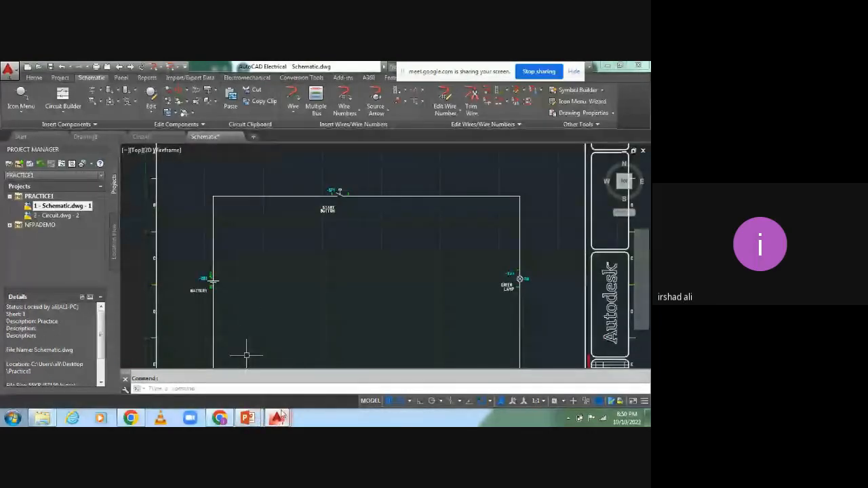
mouse_move(283, 413)
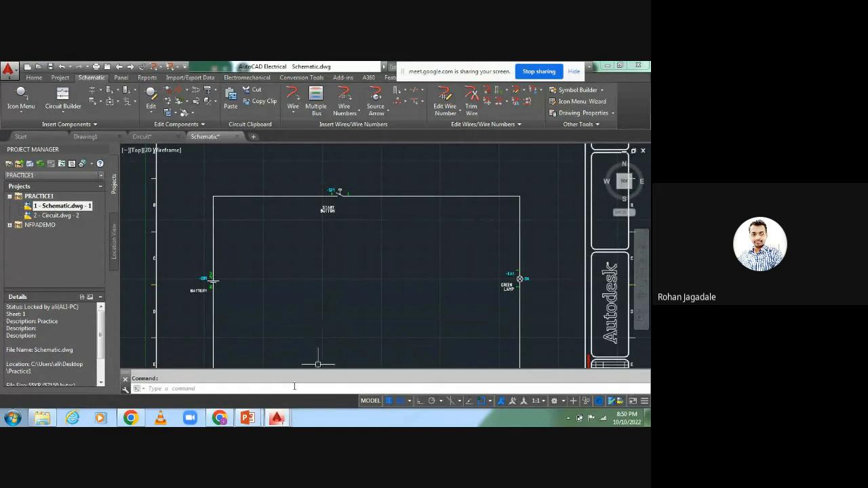
Switch to the Google Meet call and leave the meeting
click(219, 417)
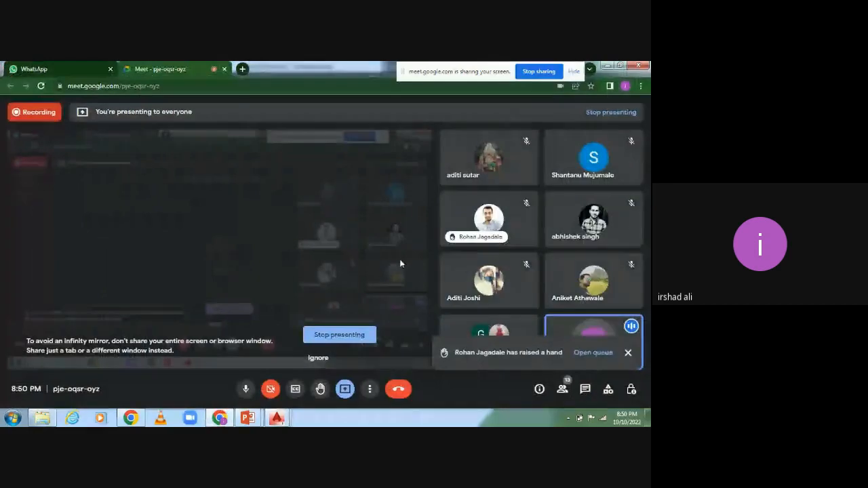
mouse_move(638, 323)
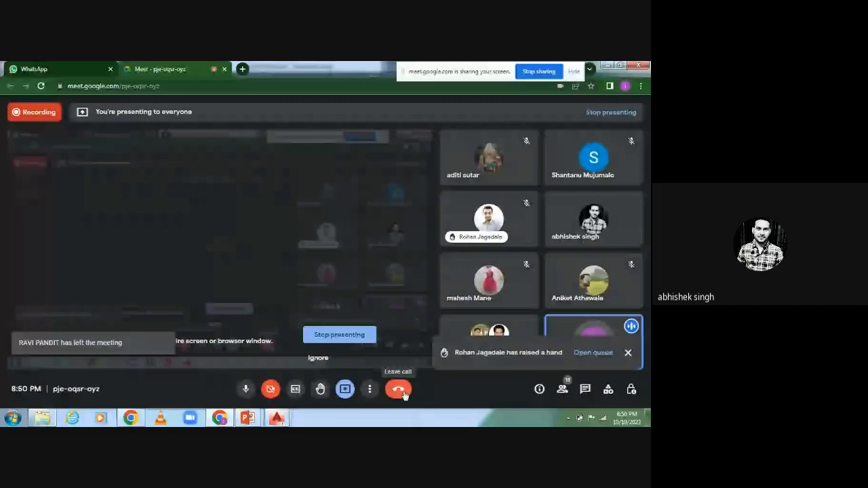
click(404, 395)
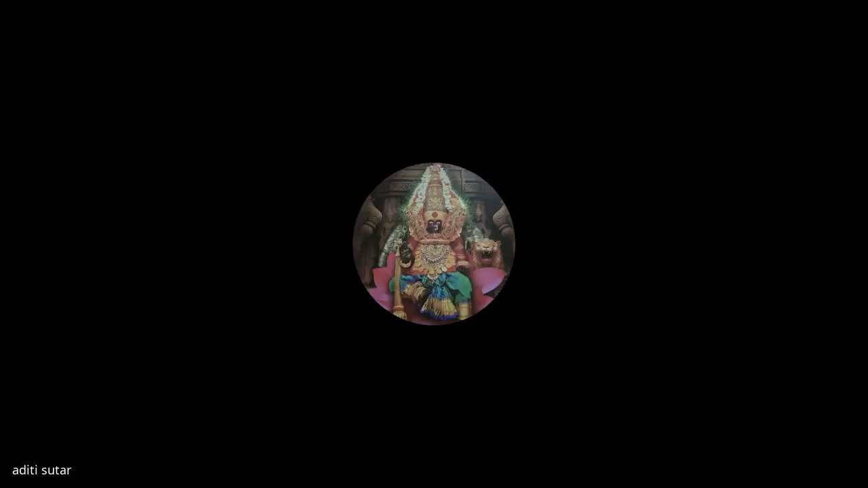